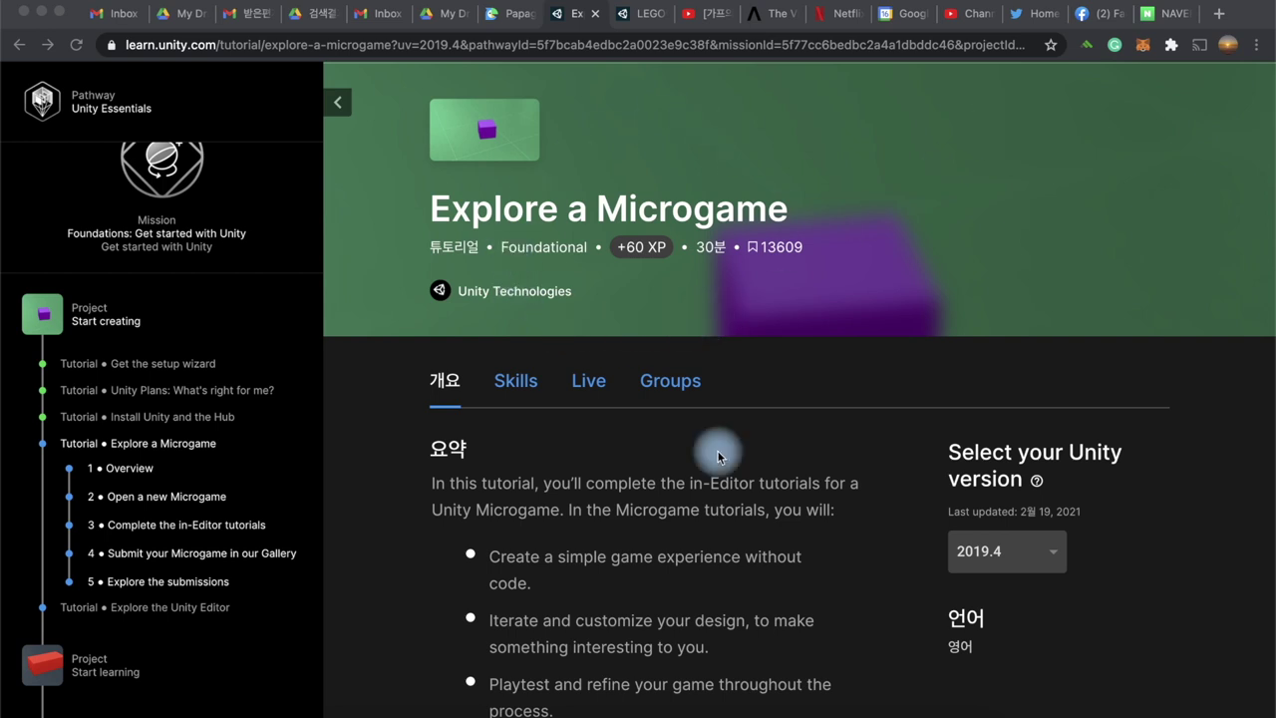
scroll(717, 456, down, 1)
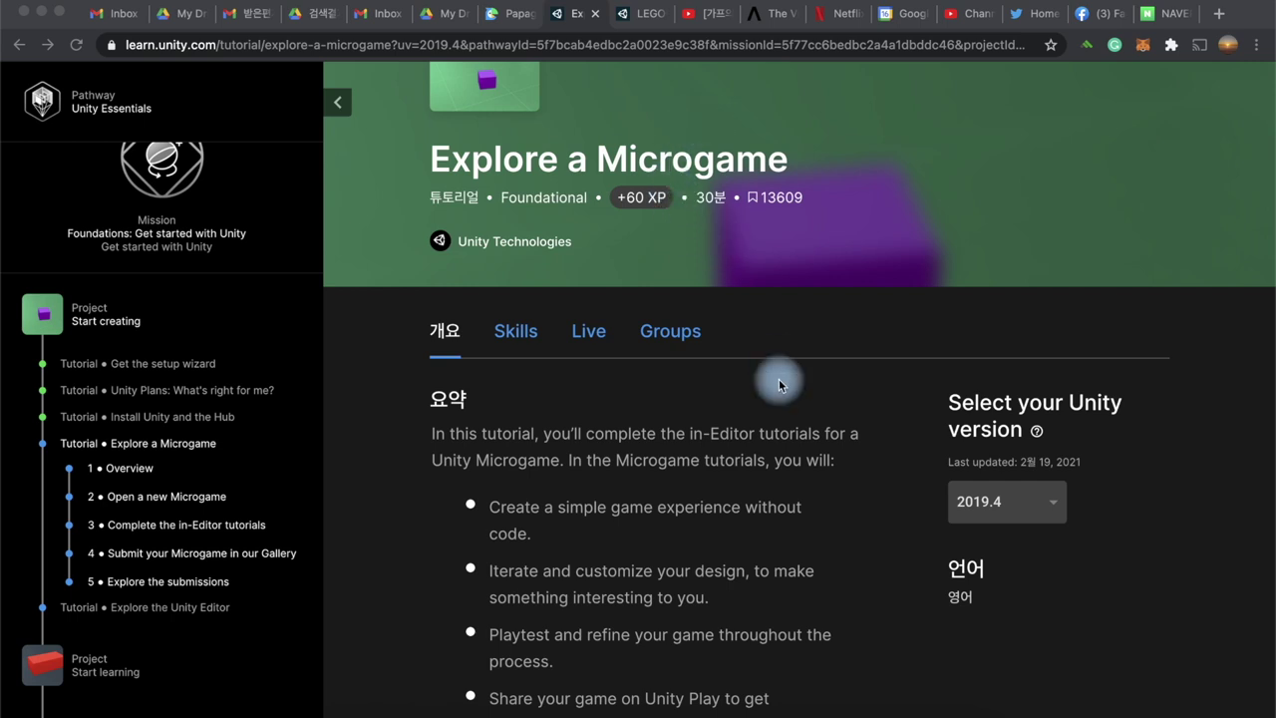
scroll(726, 561, down, 2)
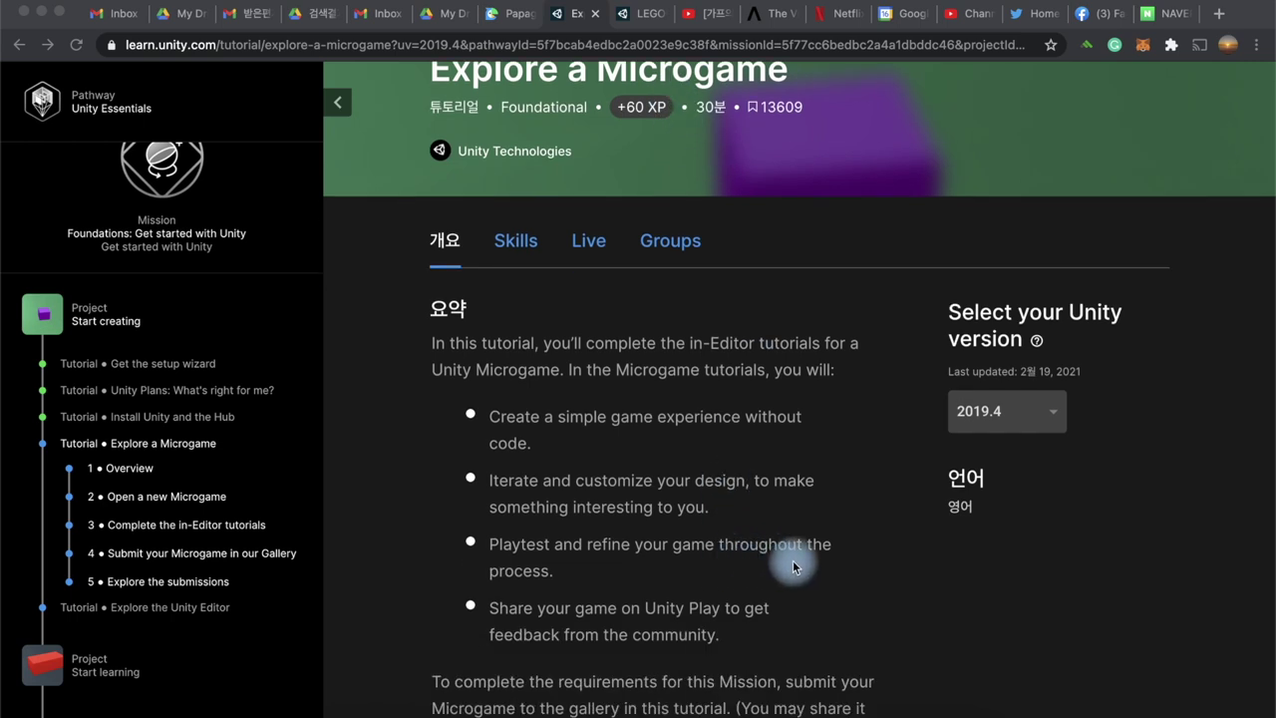
scroll(777, 560, down, 1)
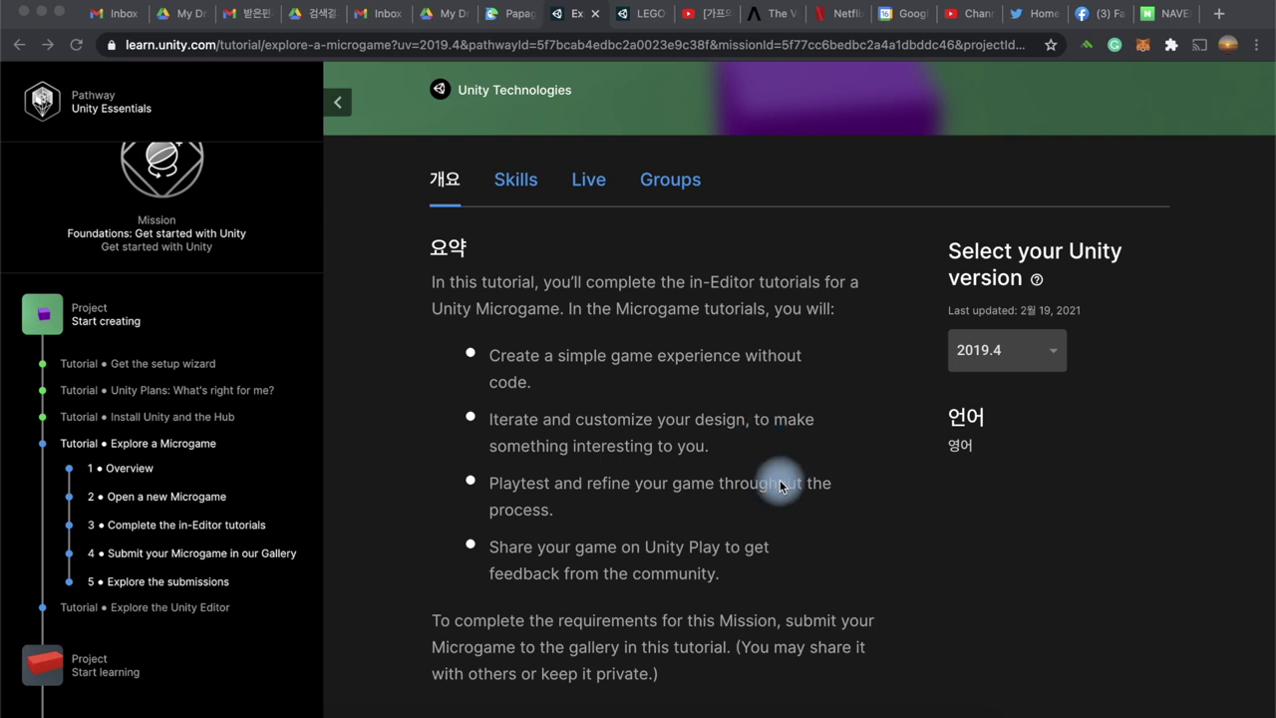
scroll(776, 488, down, 1)
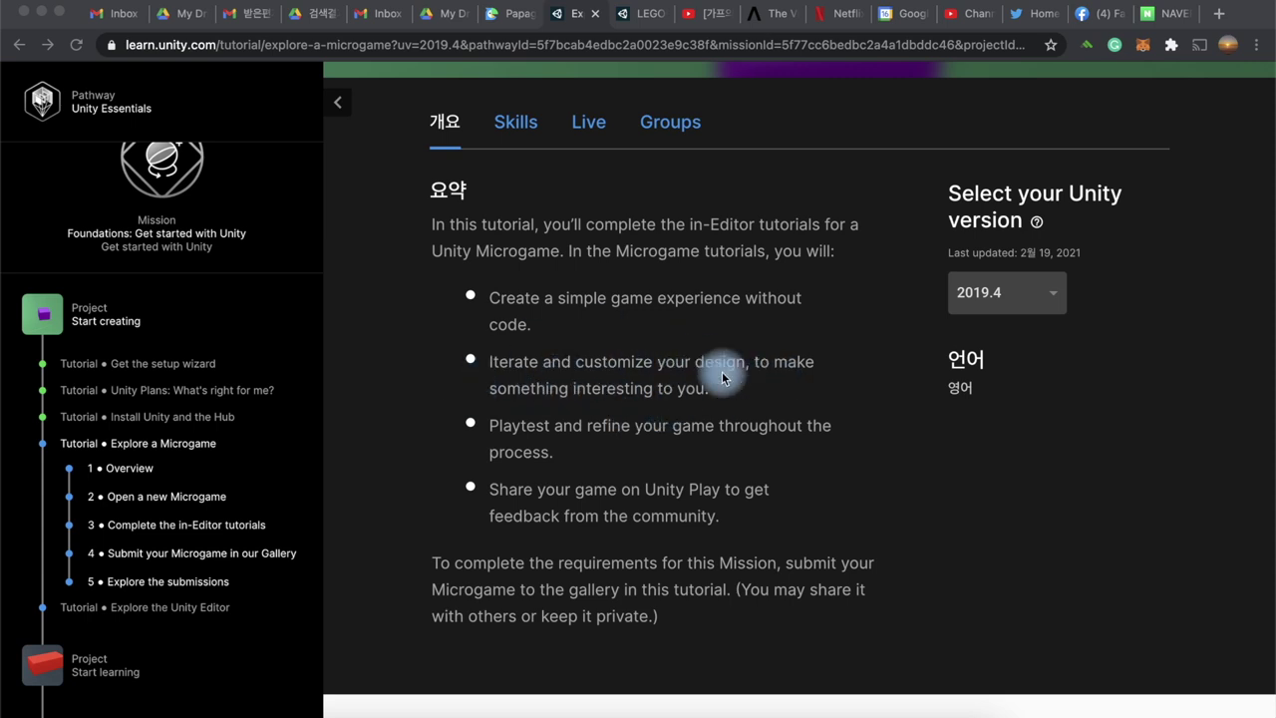
scroll(790, 458, down, 1)
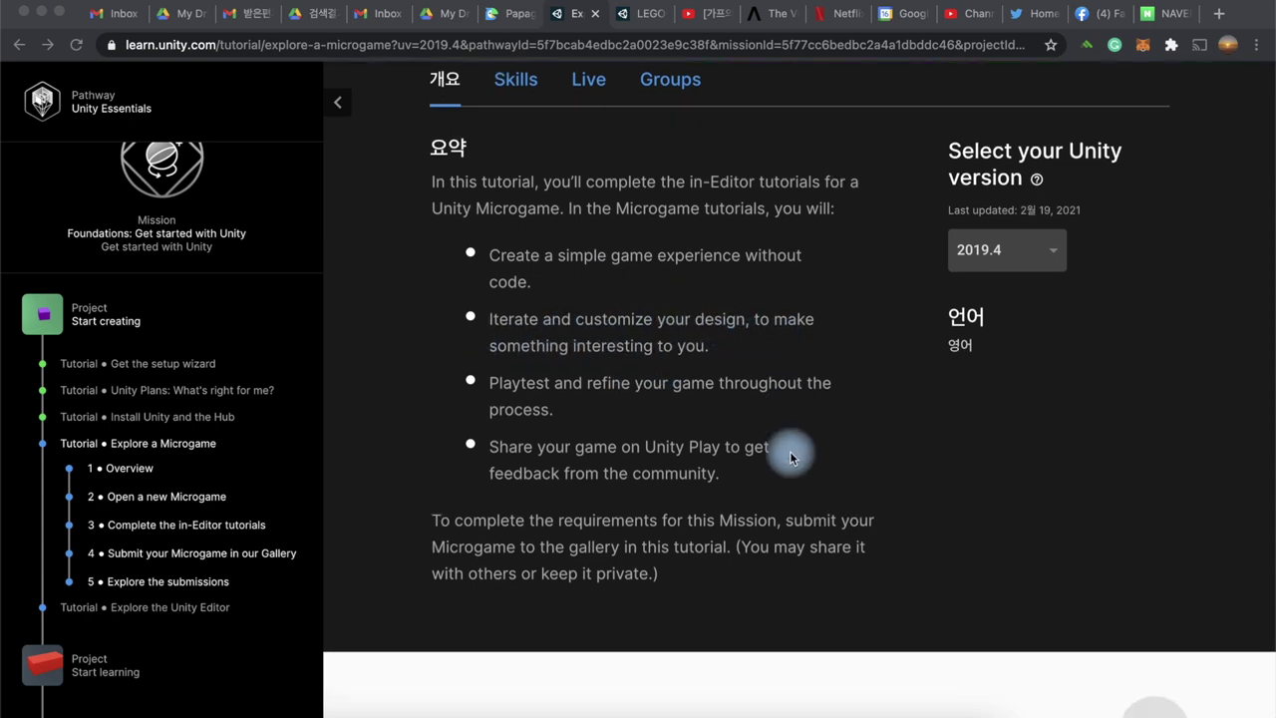
scroll(788, 455, down, 1)
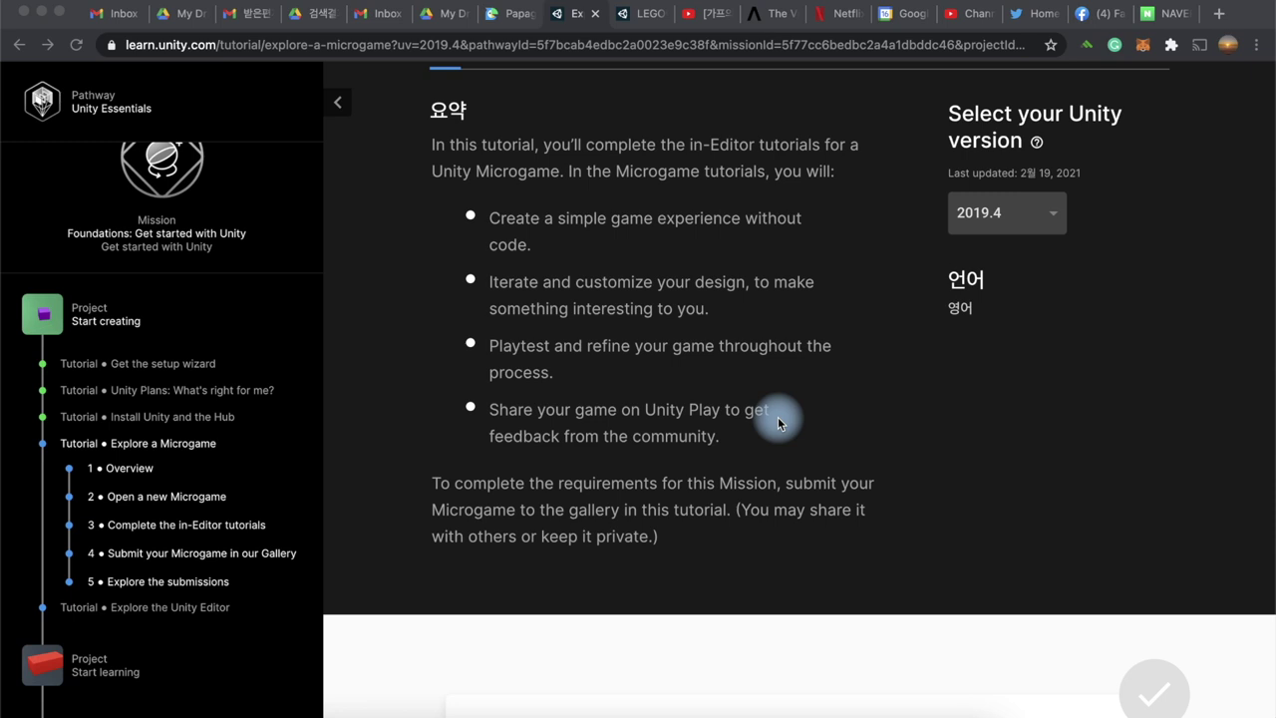
scroll(778, 422, down, 1)
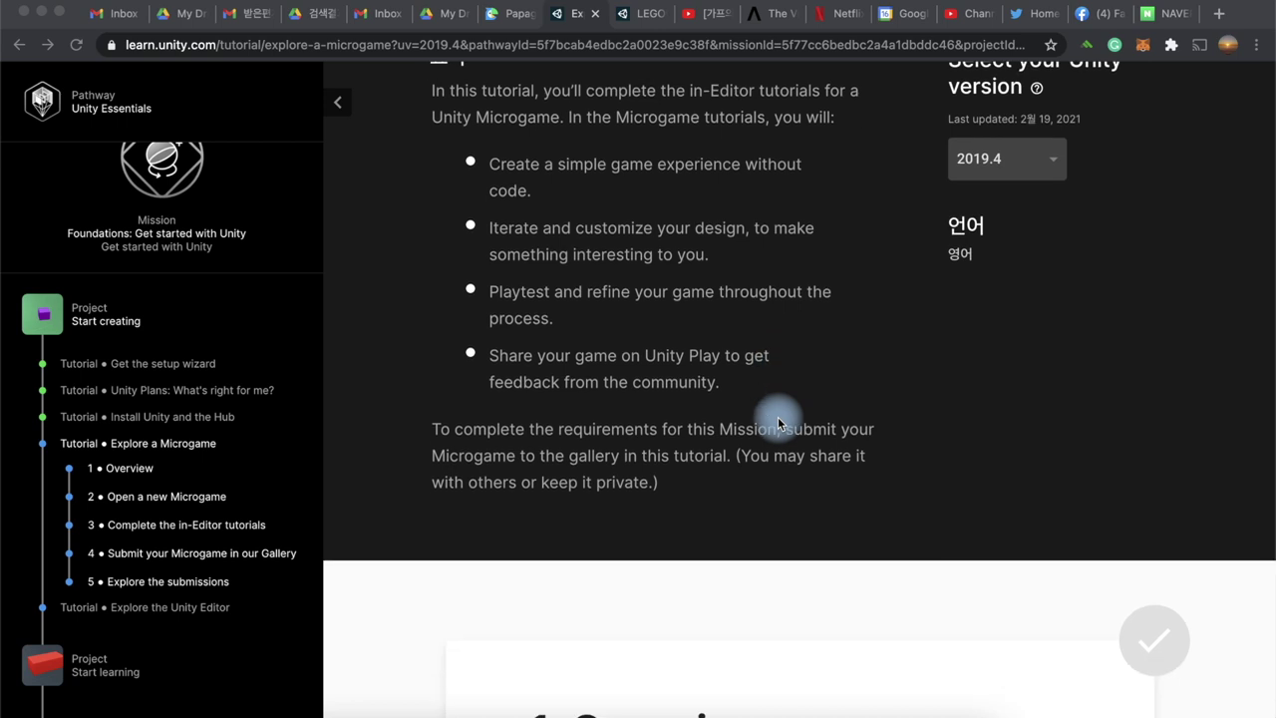
scroll(779, 422, down, 3)
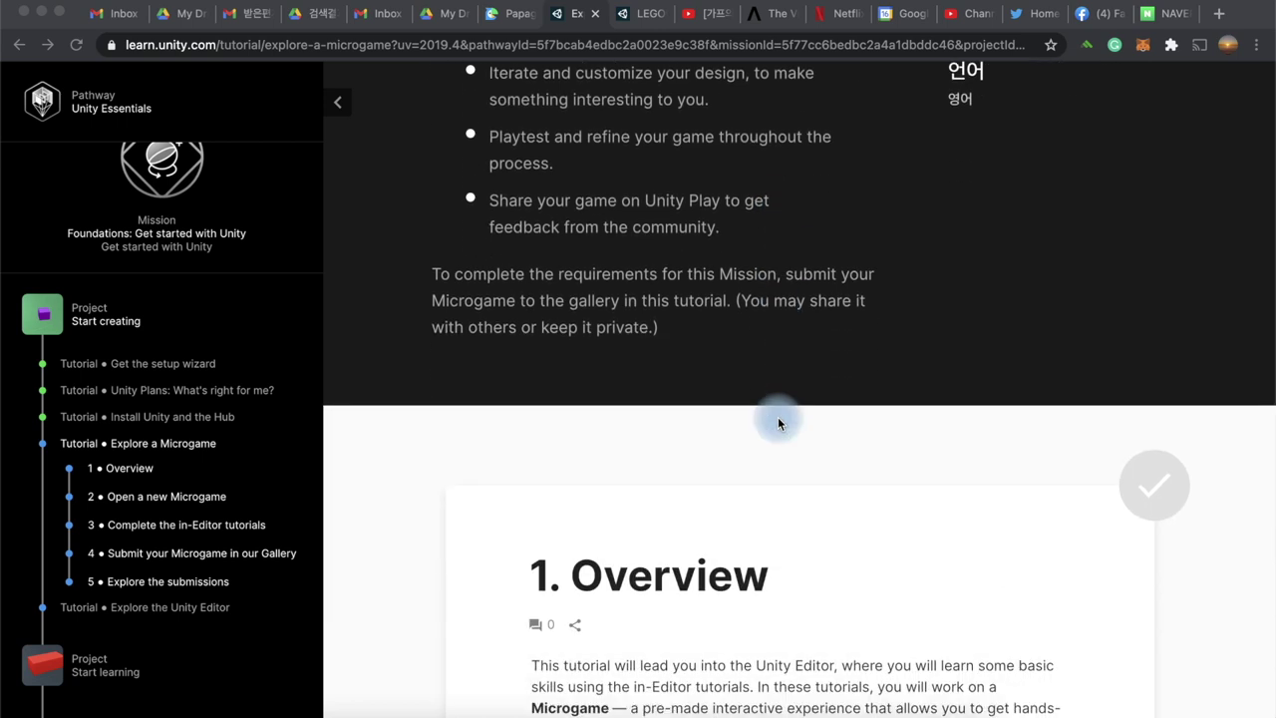
scroll(779, 422, down, 3)
scroll(779, 422, down, 3)
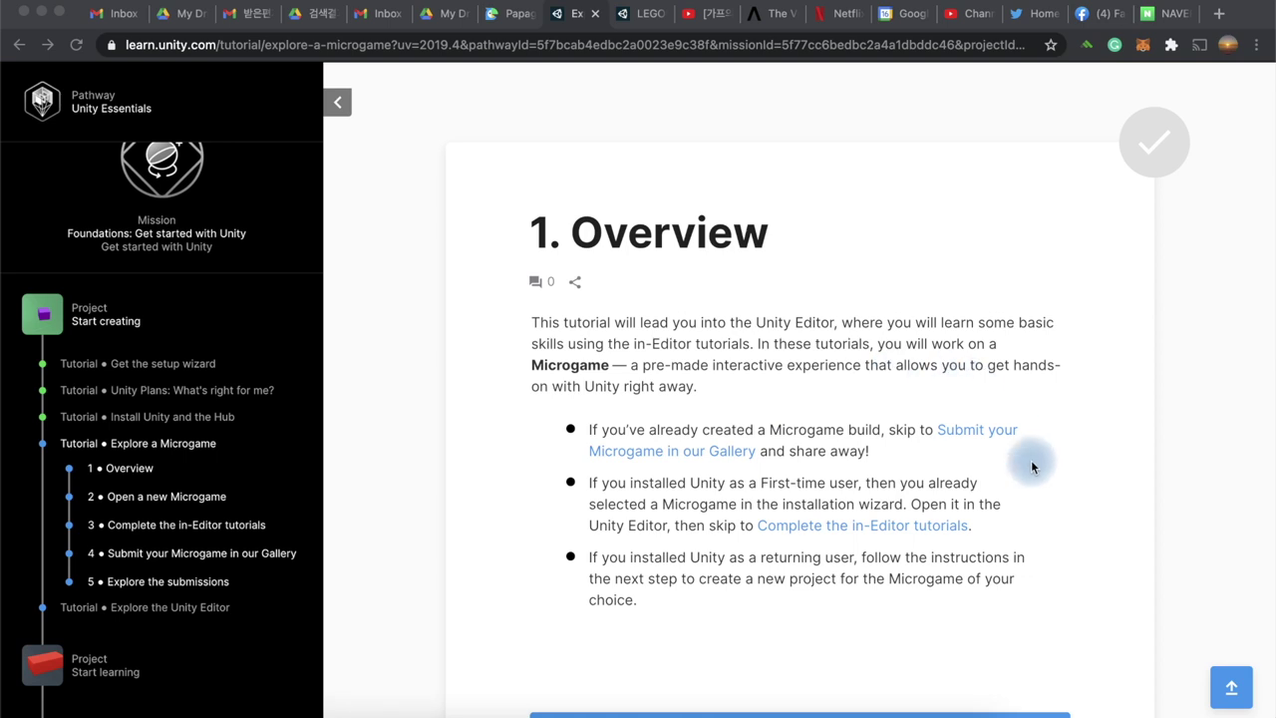
scroll(1019, 588, down, 1)
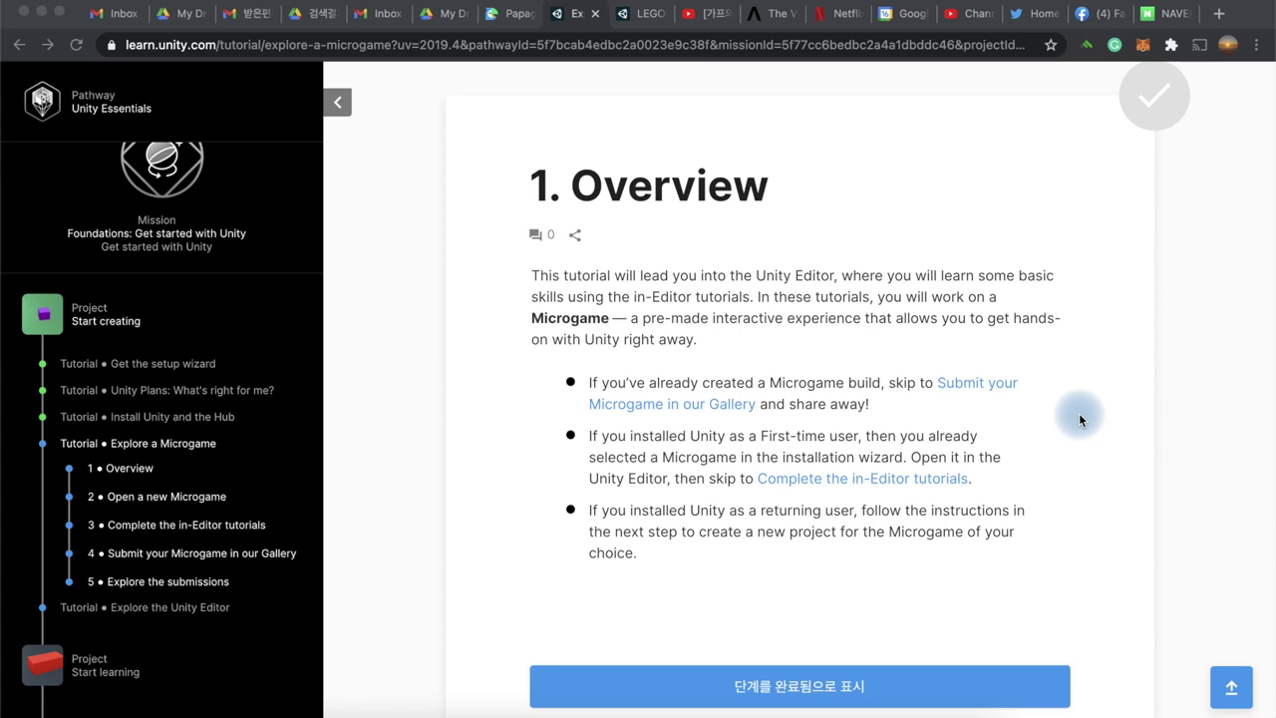
scroll(636, 491, down, 1)
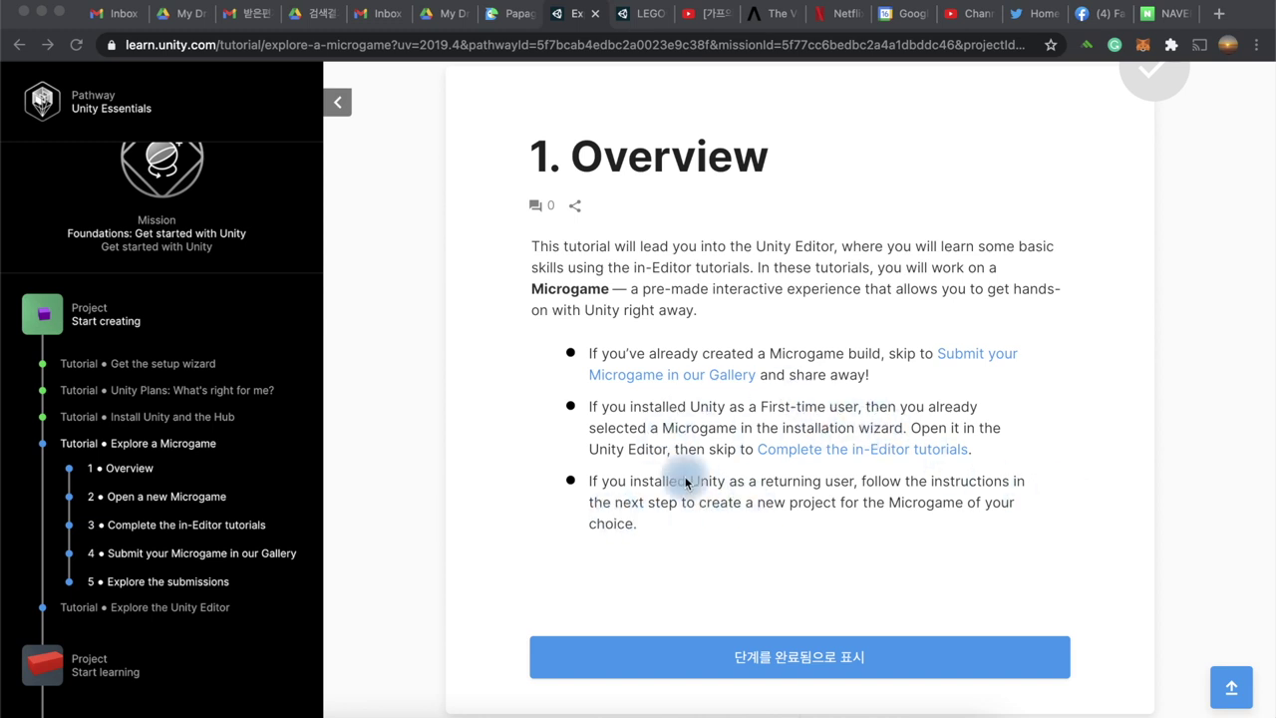
scroll(778, 539, down, 2)
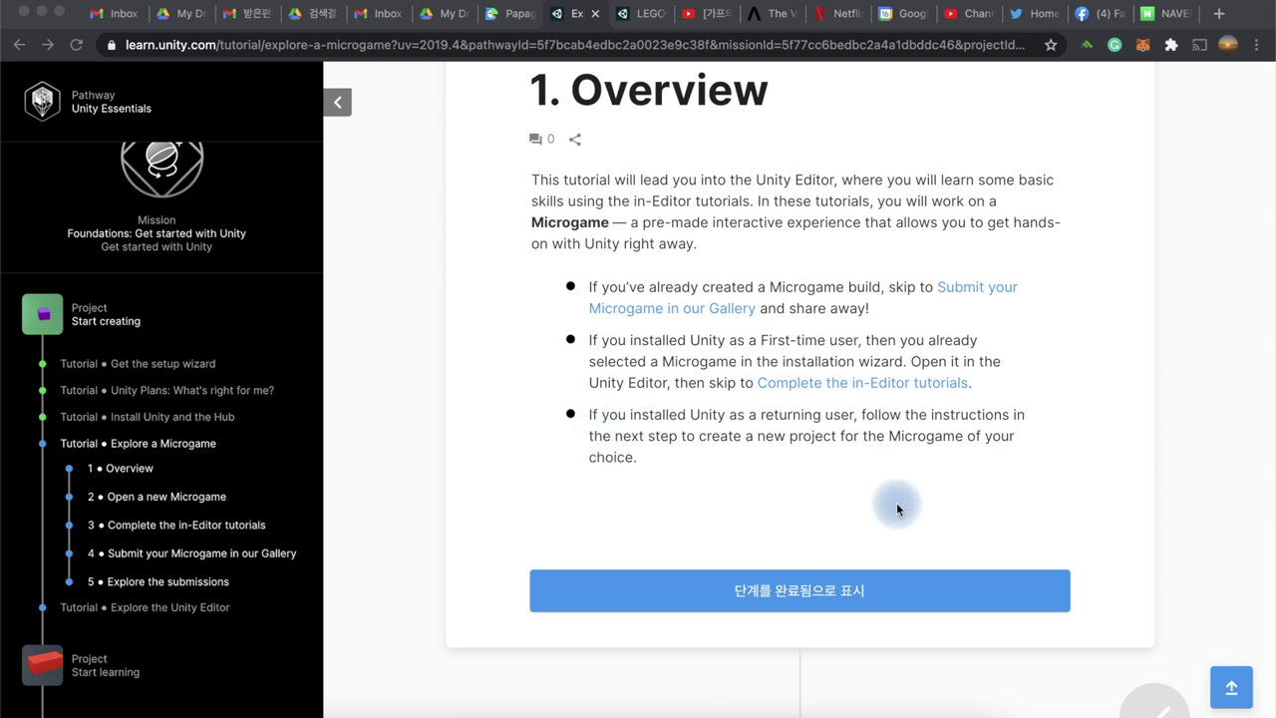
Step: Mark the Overview step complete, read step 2, and bring Unity Hub forward
click(775, 589)
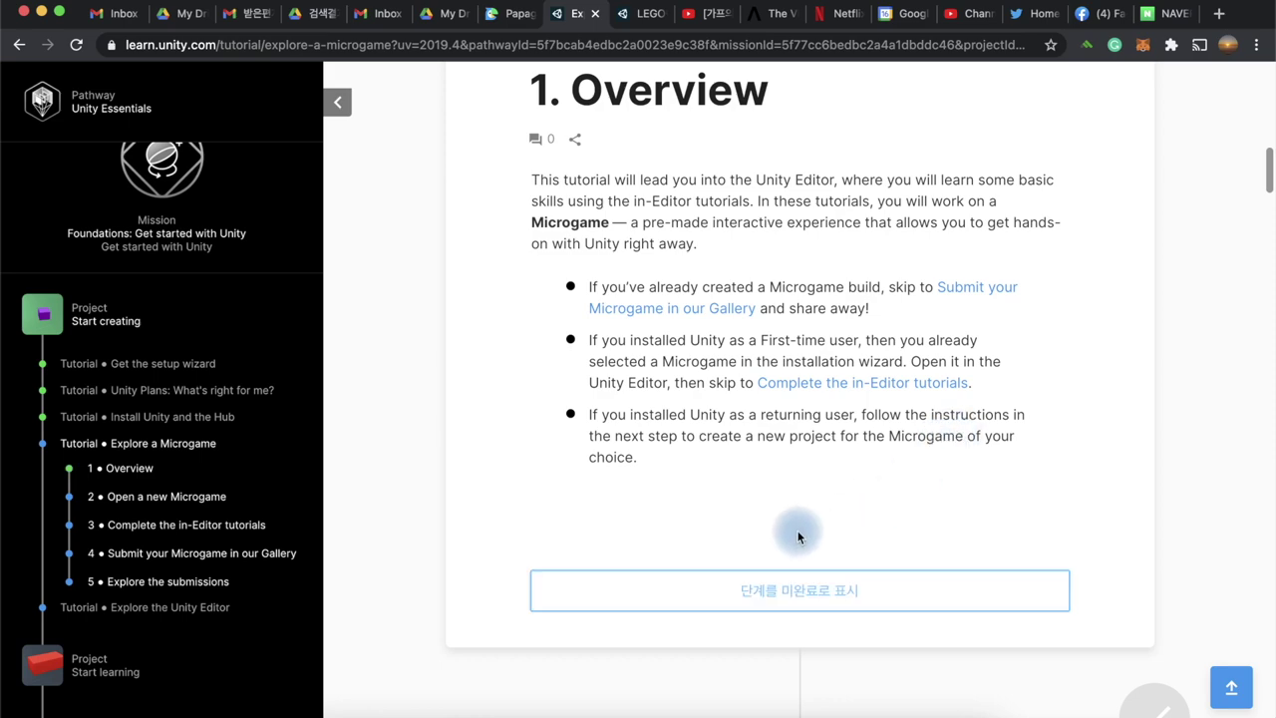
scroll(797, 536, down, 6)
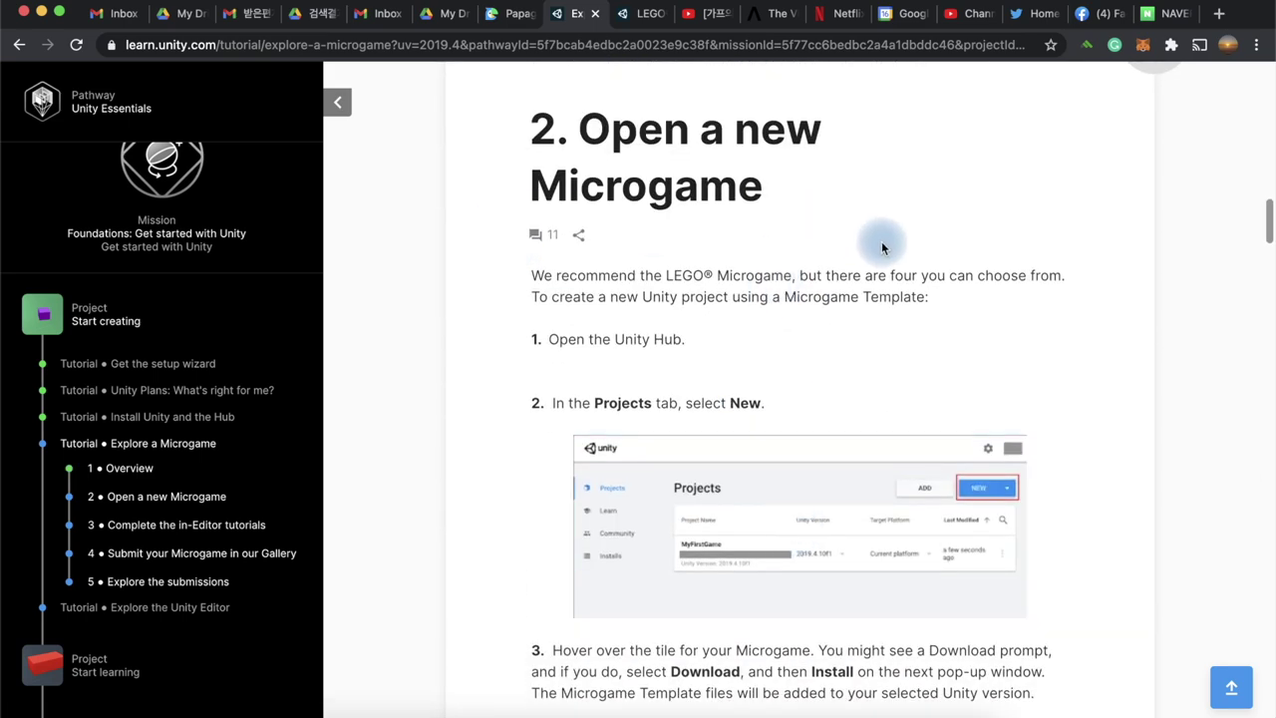
scroll(828, 324, down, 1)
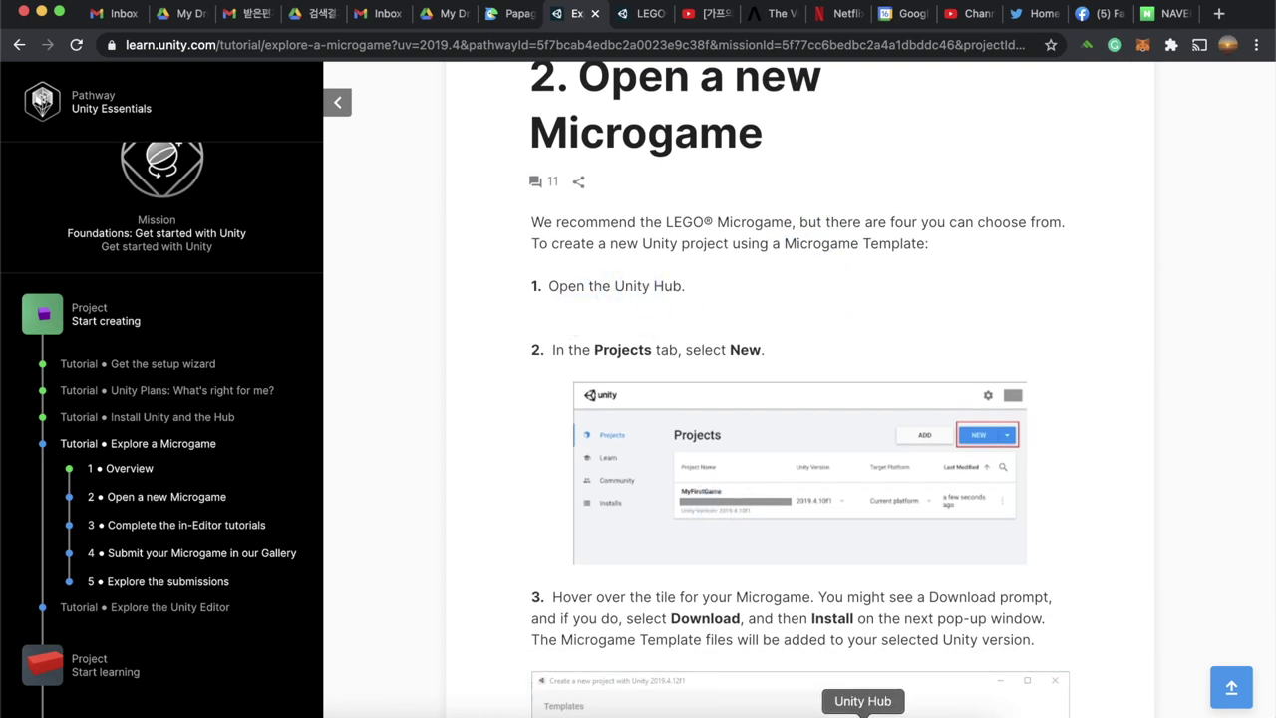
click(863, 713)
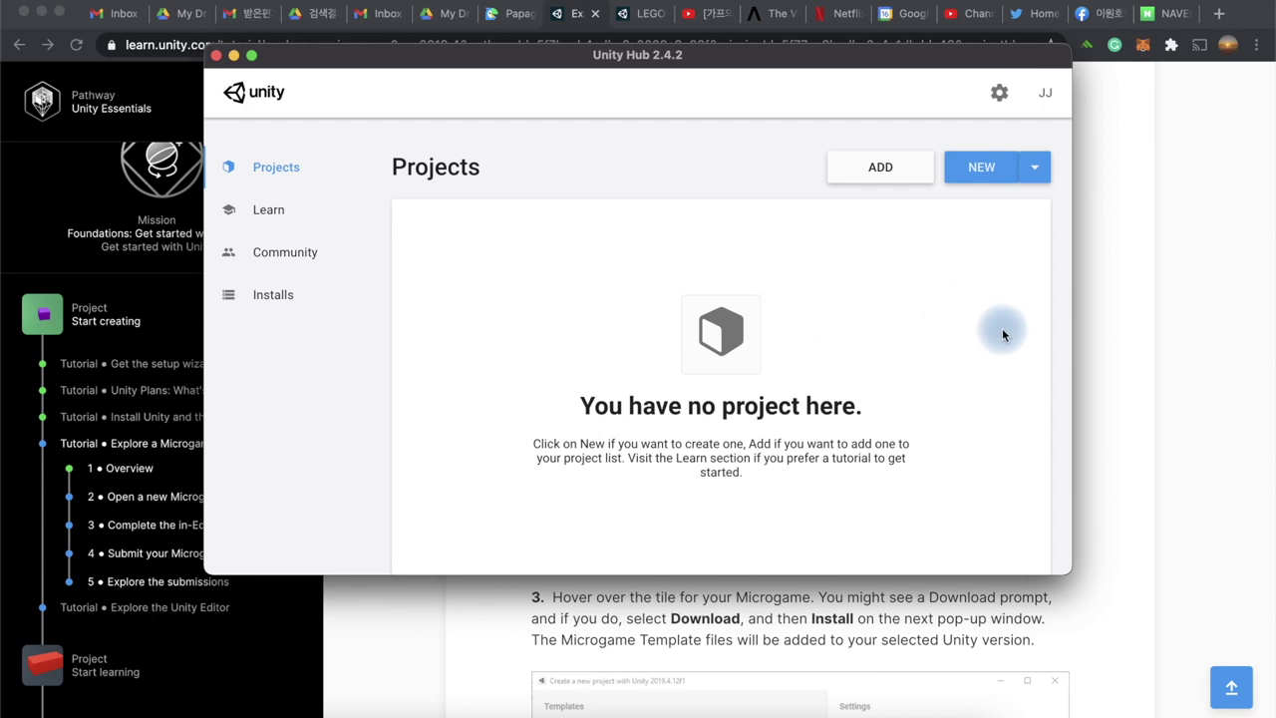
Step: Read further down the tutorial page, then return to Unity Hub's empty Projects page
click(1101, 374)
scroll(1093, 446, down, 3)
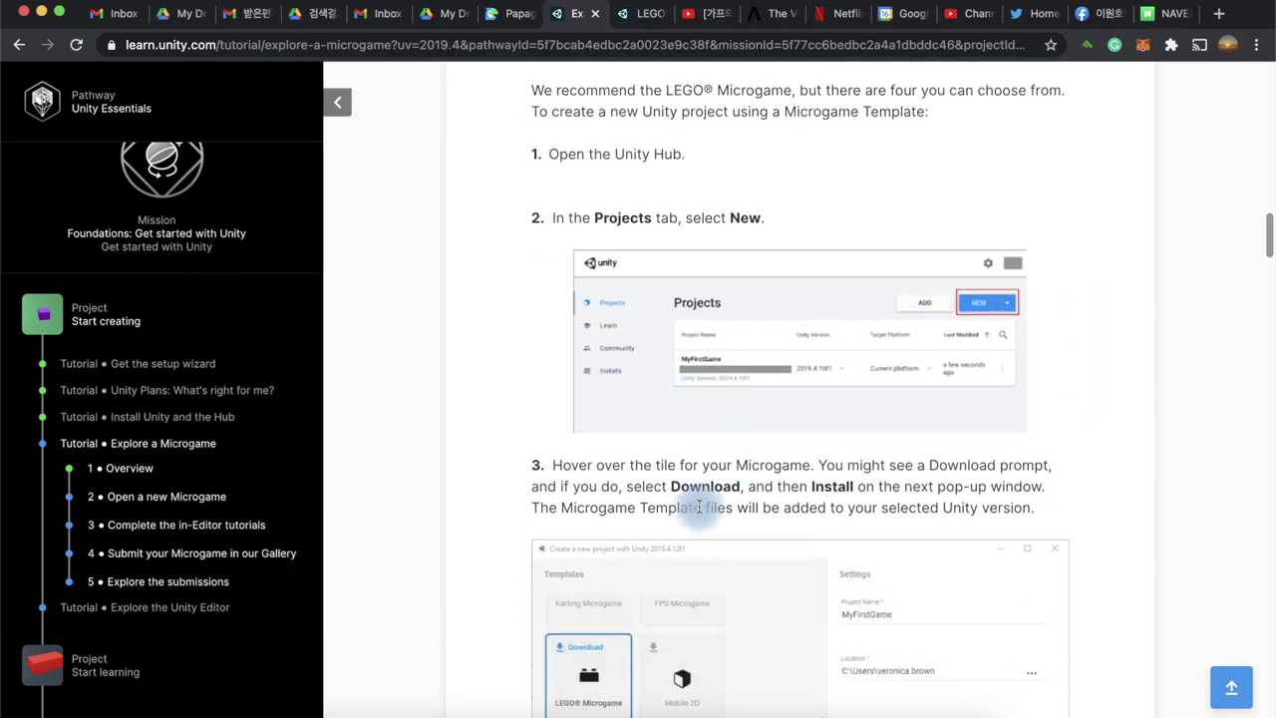
scroll(716, 463, down, 2)
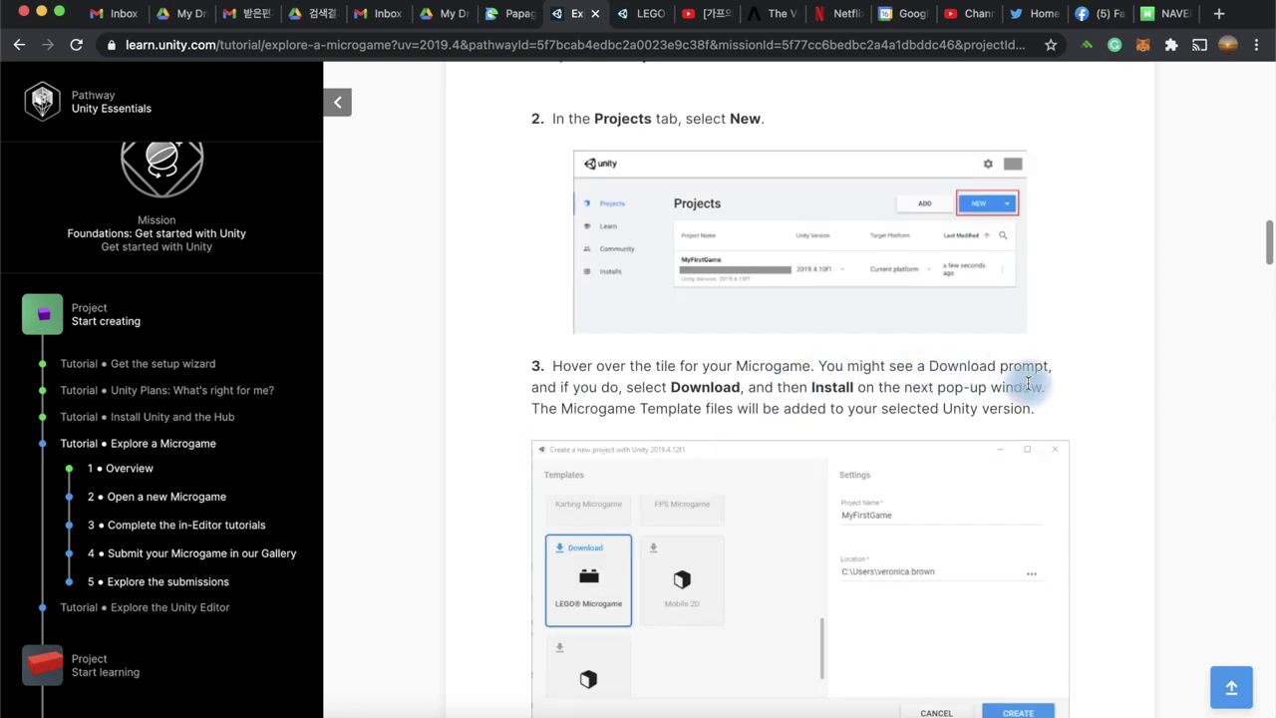
scroll(1094, 384, down, 1)
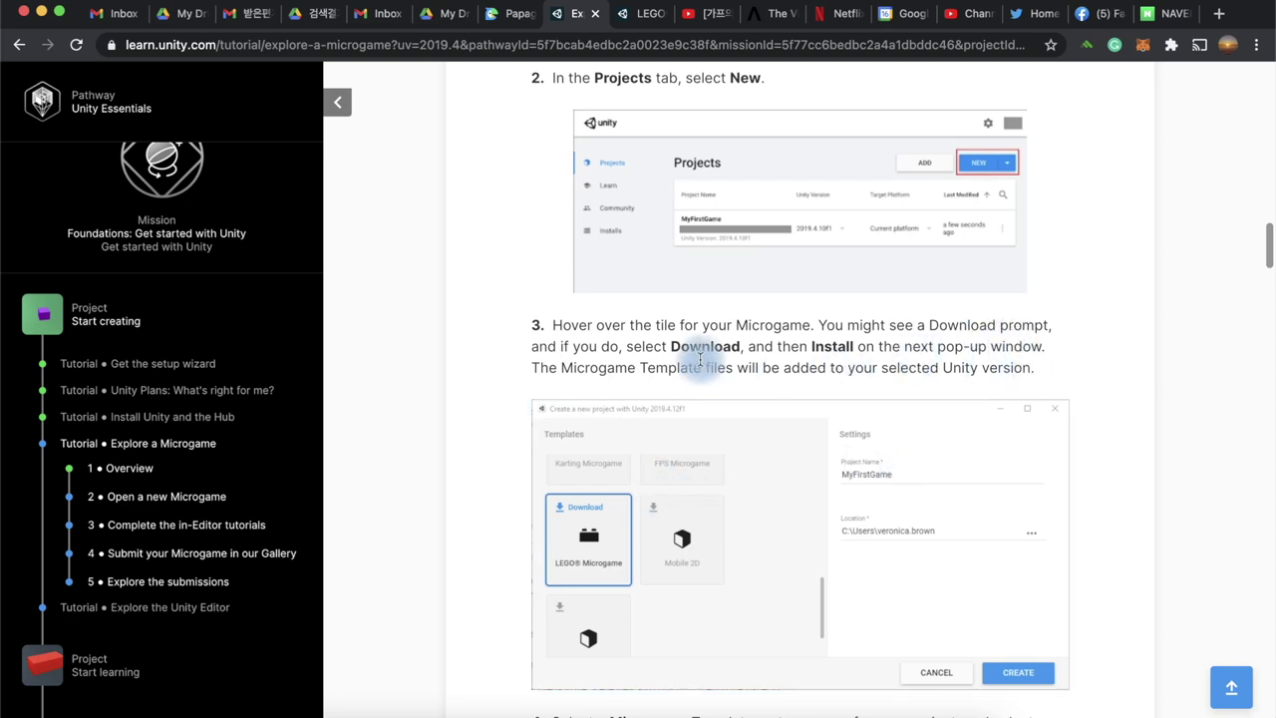
scroll(813, 465, down, 3)
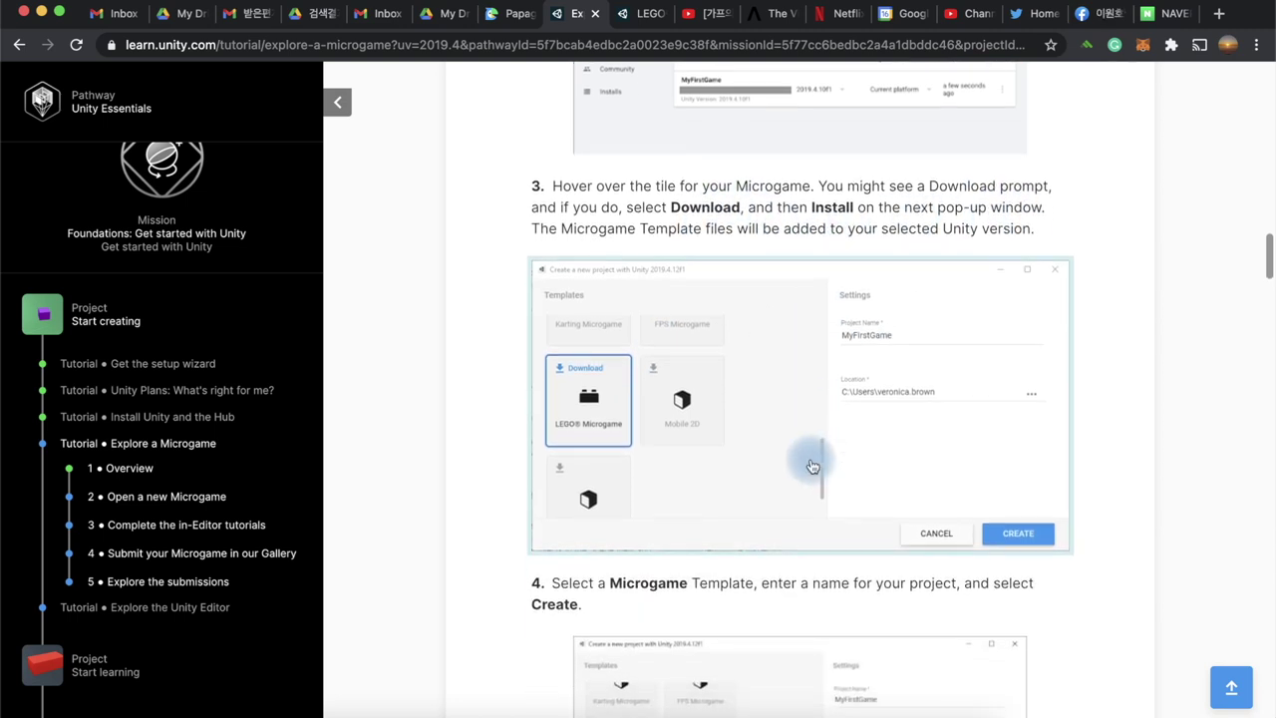
scroll(797, 399, down, 2)
scroll(797, 399, down, 3)
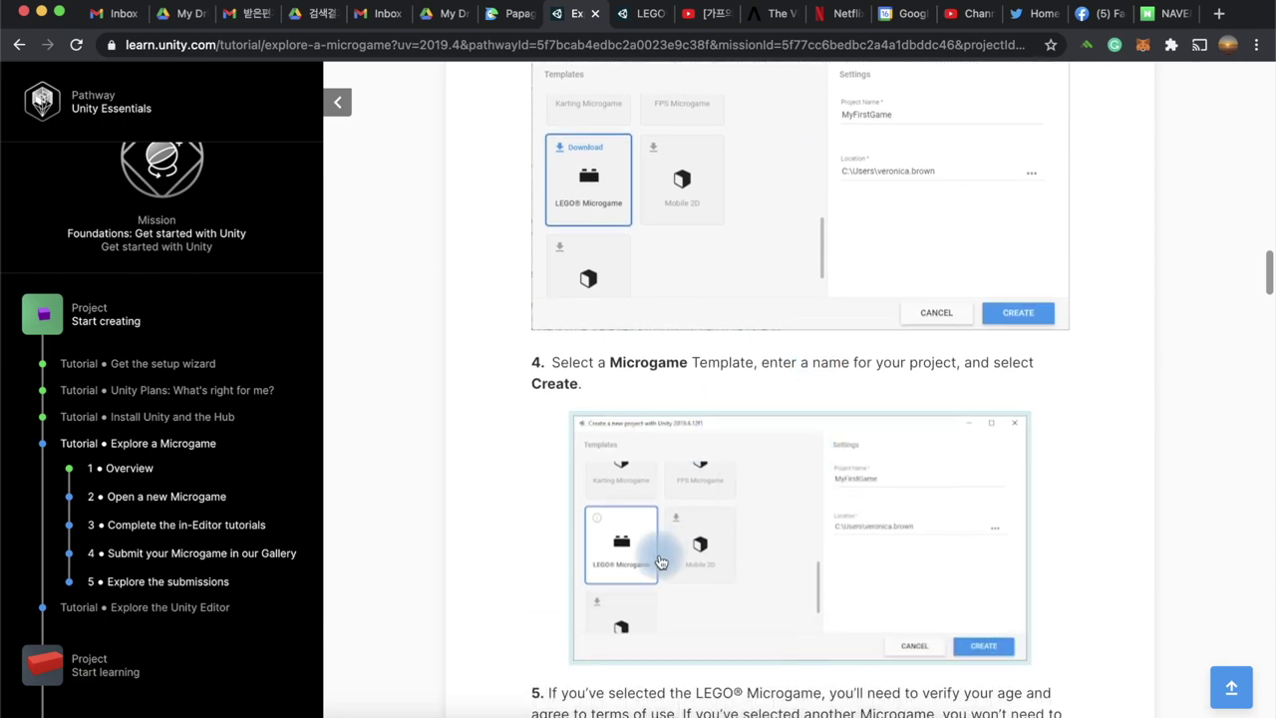
scroll(997, 480, down, 3)
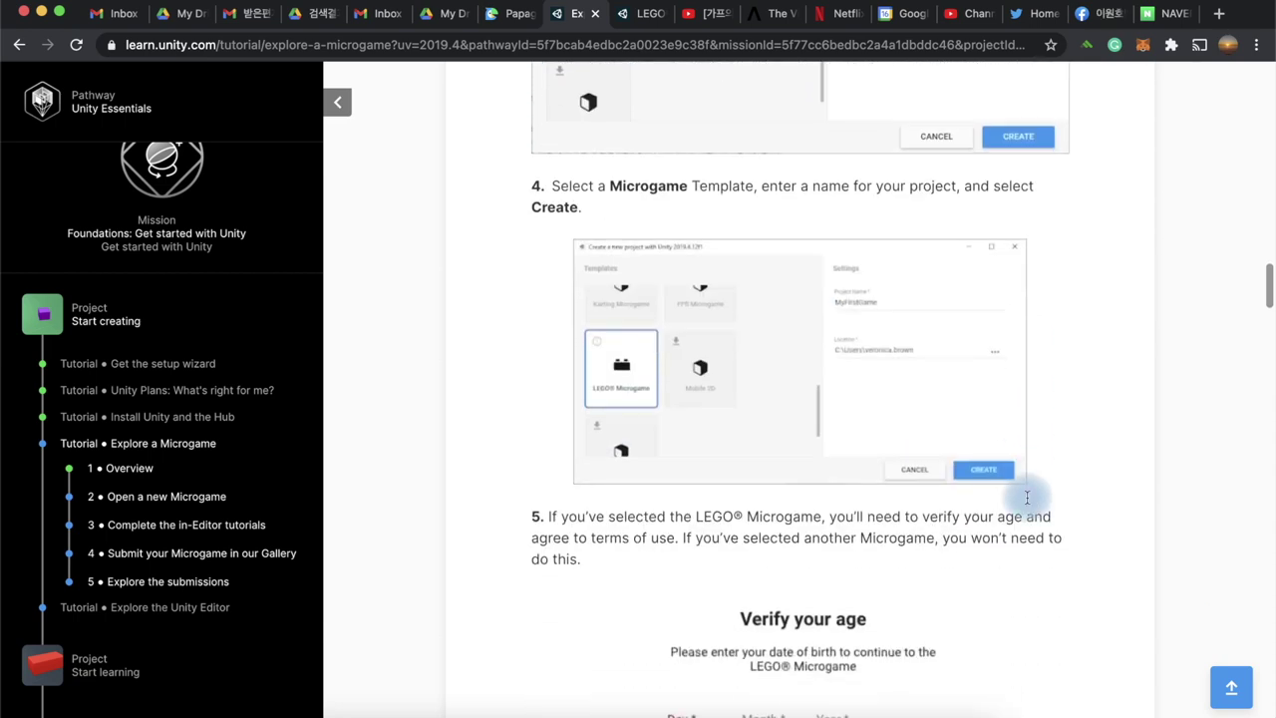
scroll(1029, 498, down, 2)
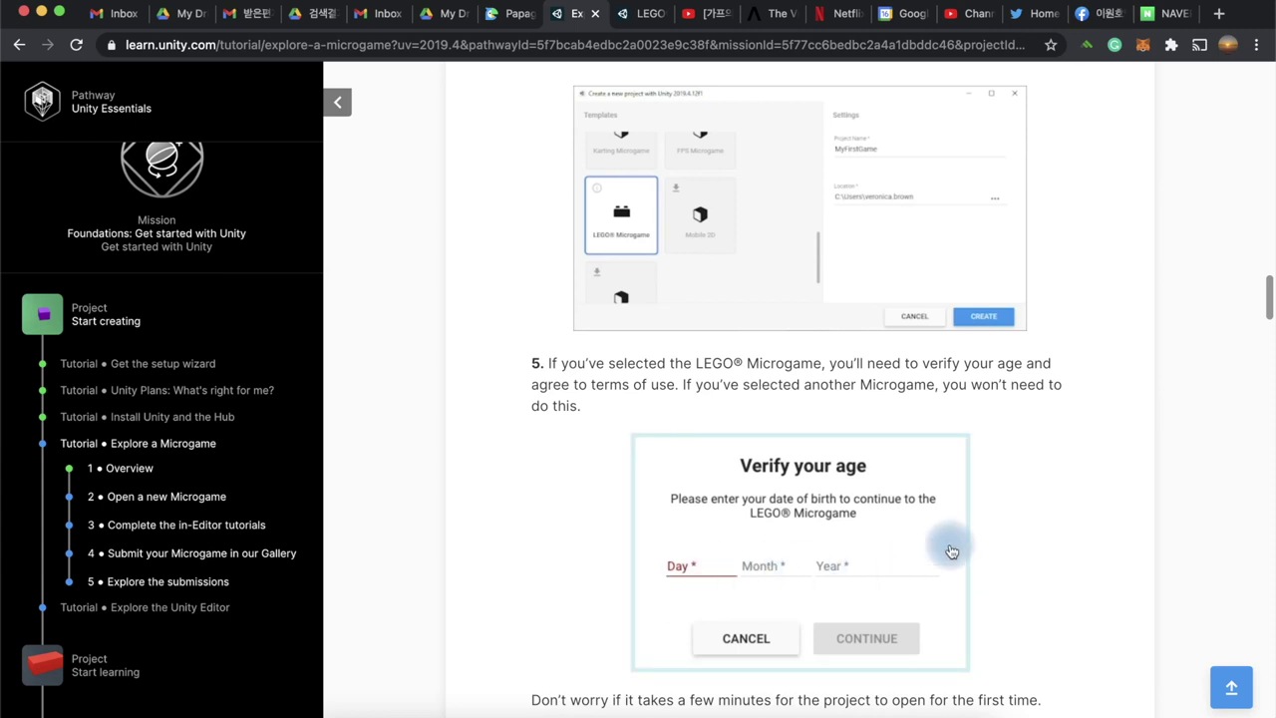
scroll(1026, 542, down, 1)
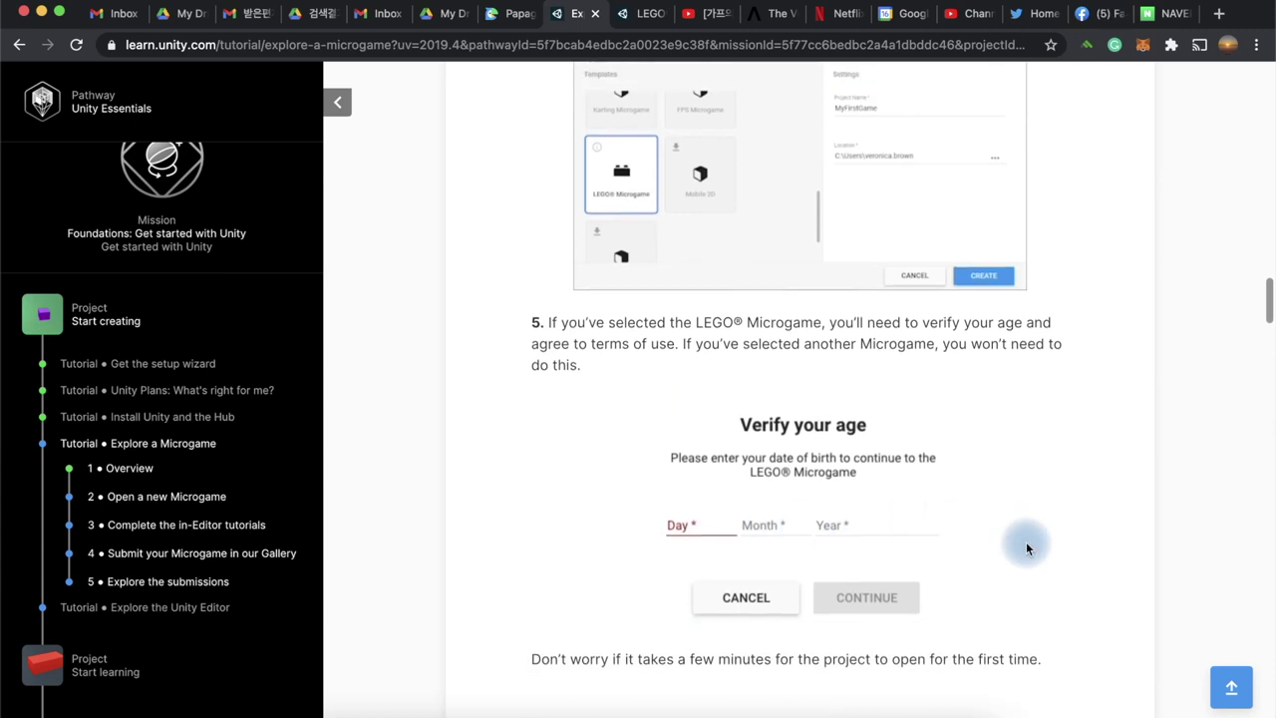
scroll(1025, 541, down, 3)
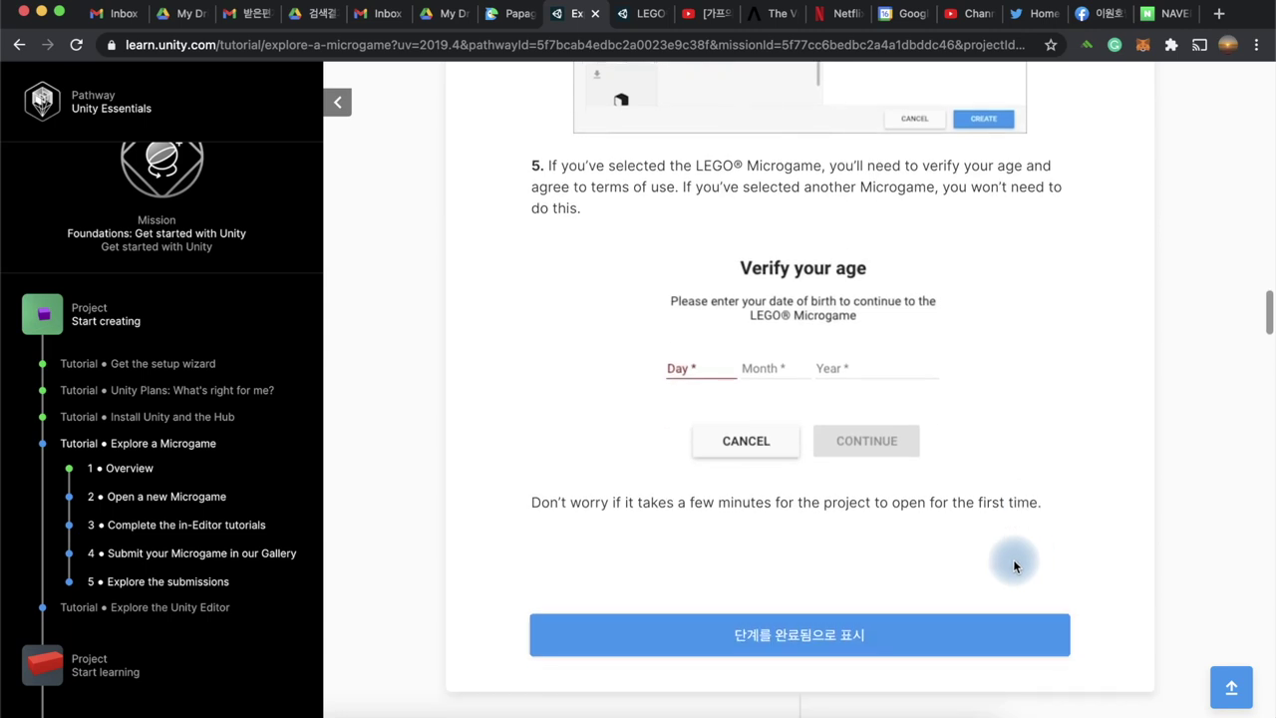
click(863, 711)
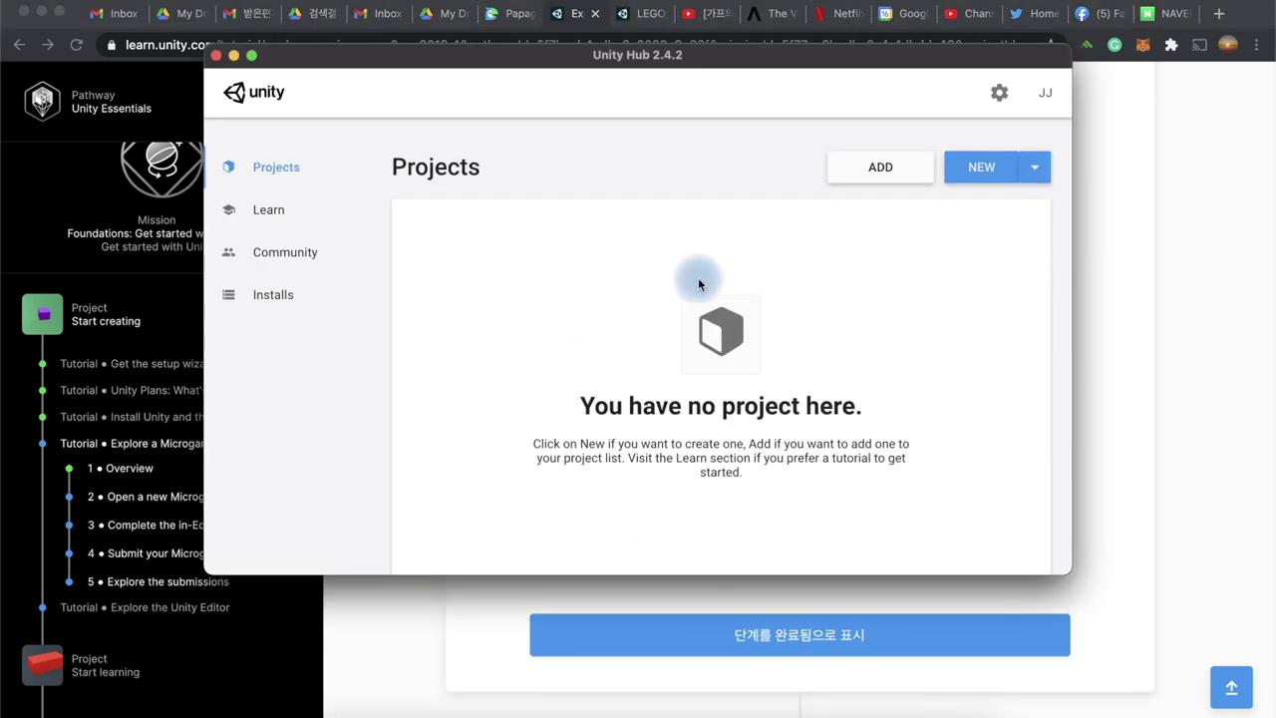
Step: Create a new LEGO Microgame project on Unity 2019.4.22f1, renamed to 'J'
click(973, 176)
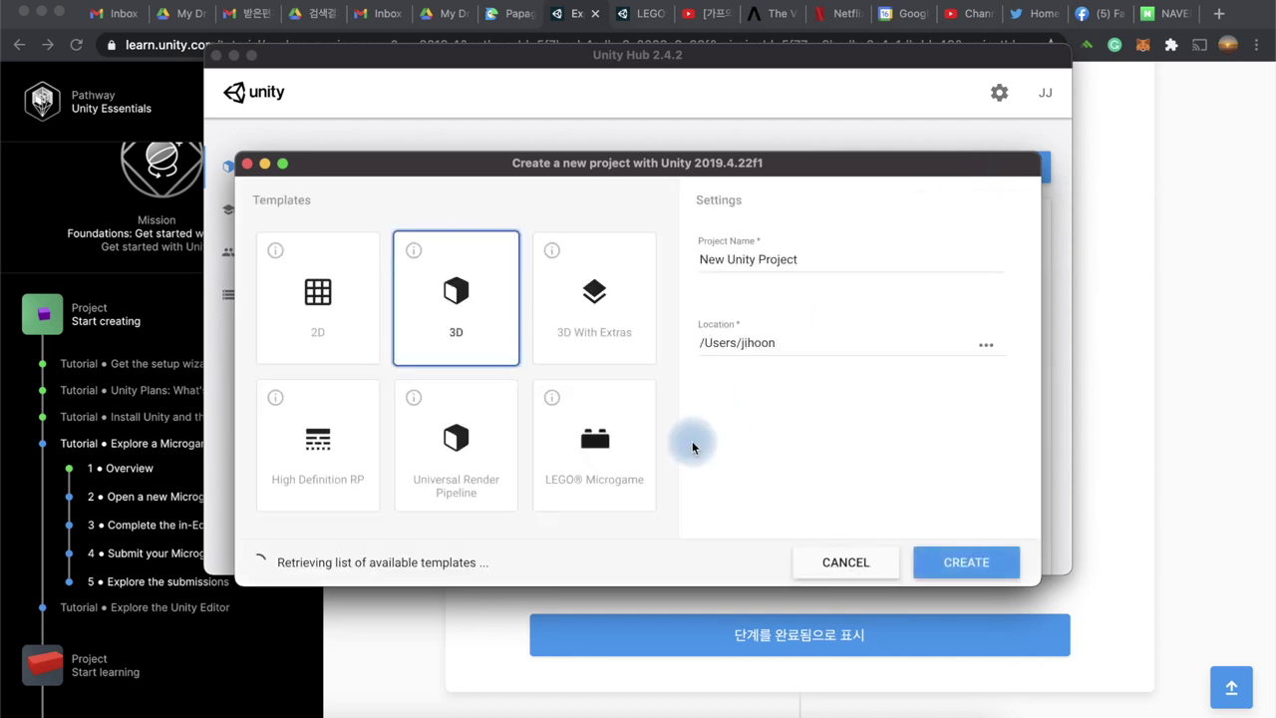
click(318, 291)
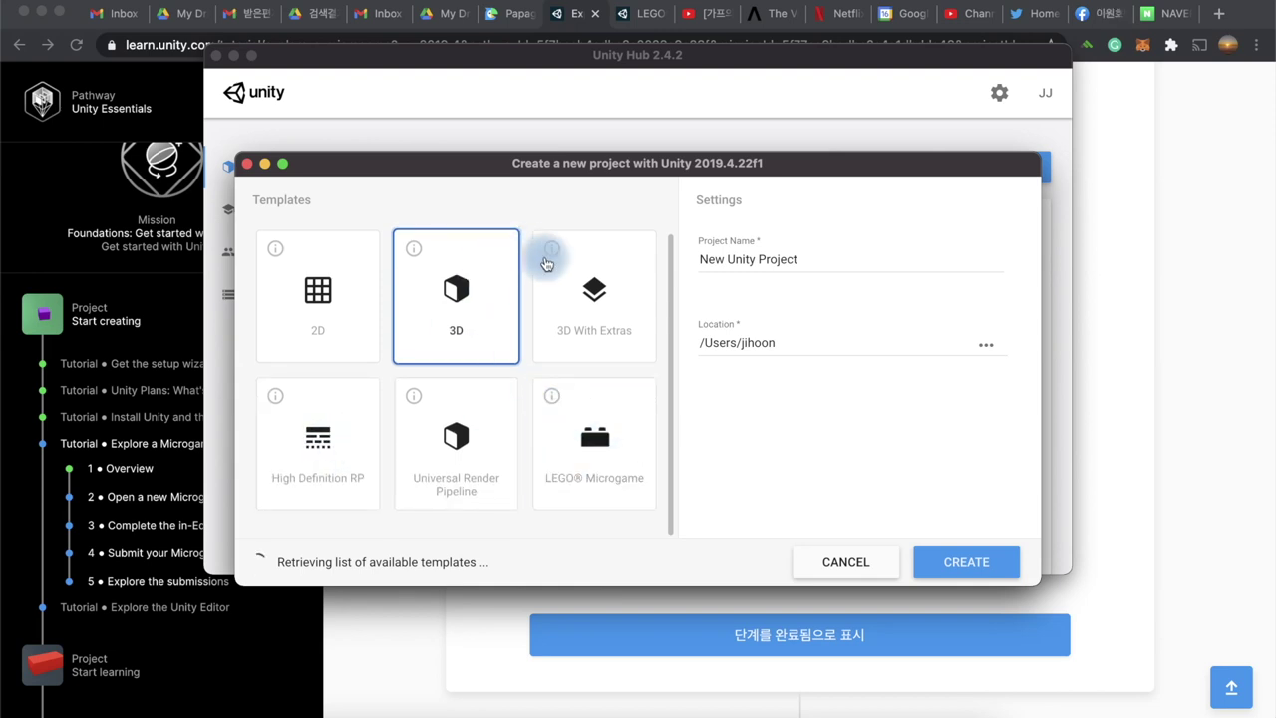
click(598, 430)
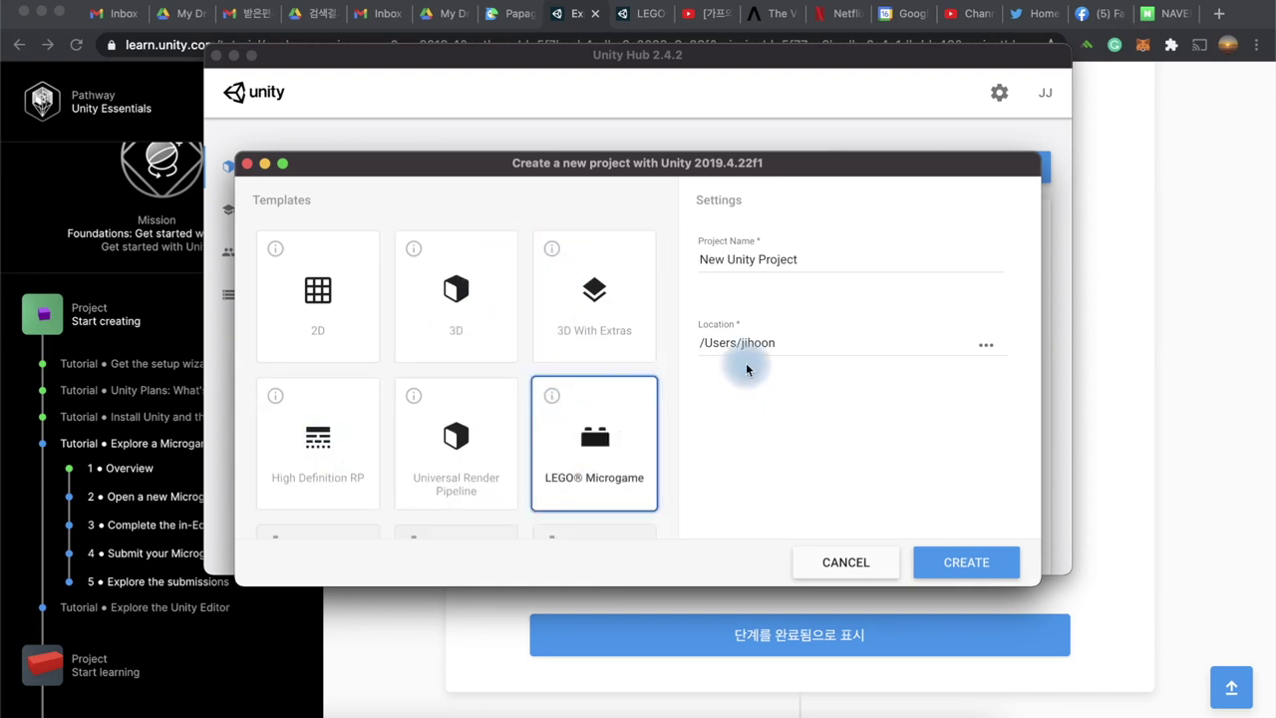
triple_click(754, 250)
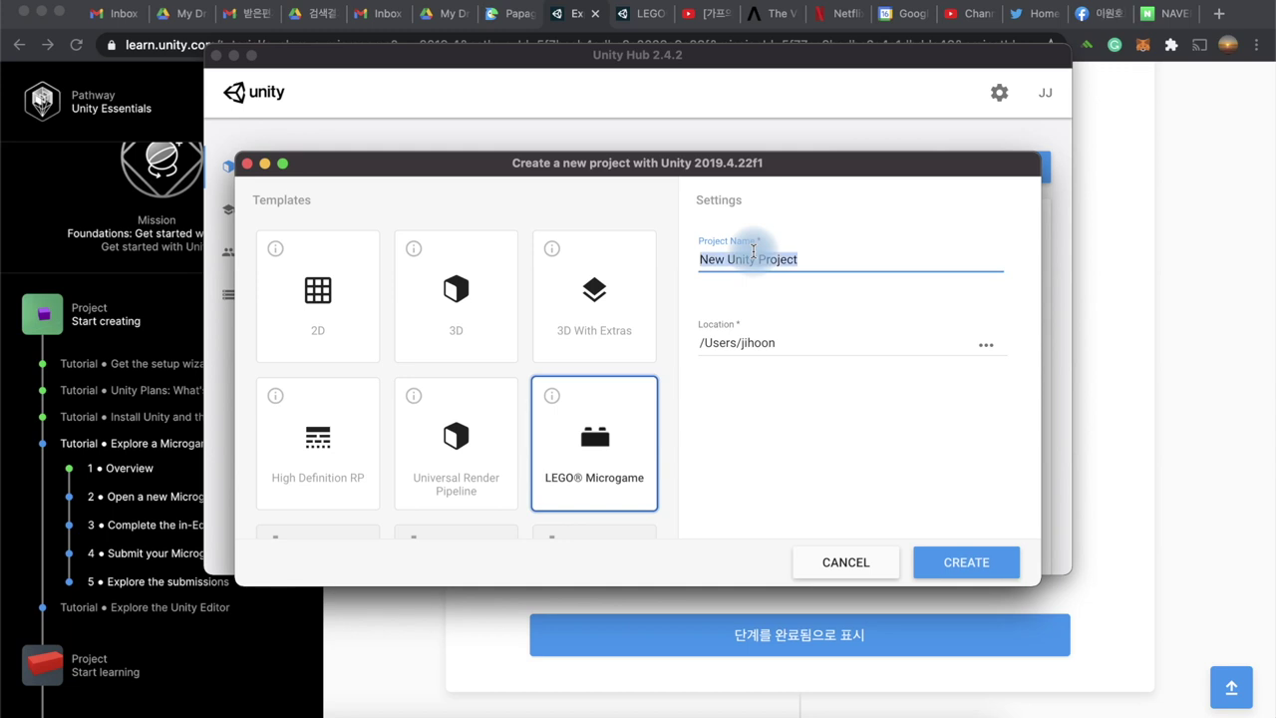
text(JJ First Game LEGO)
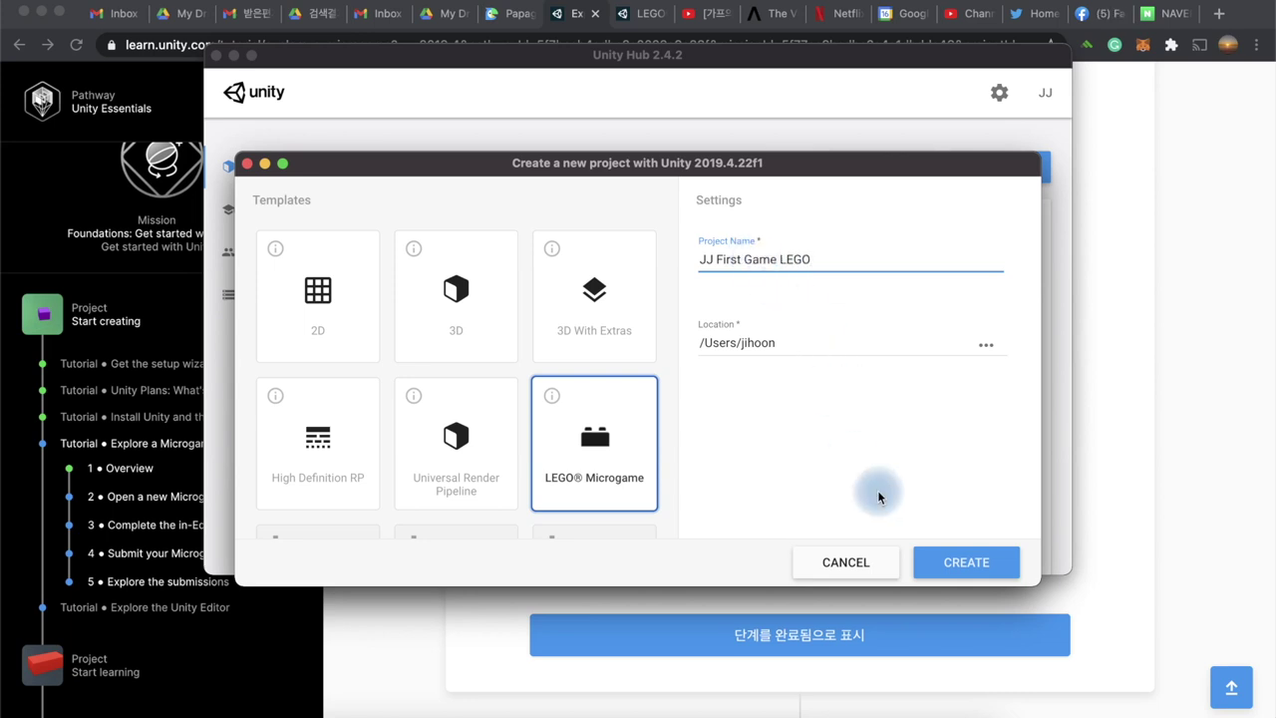
click(957, 564)
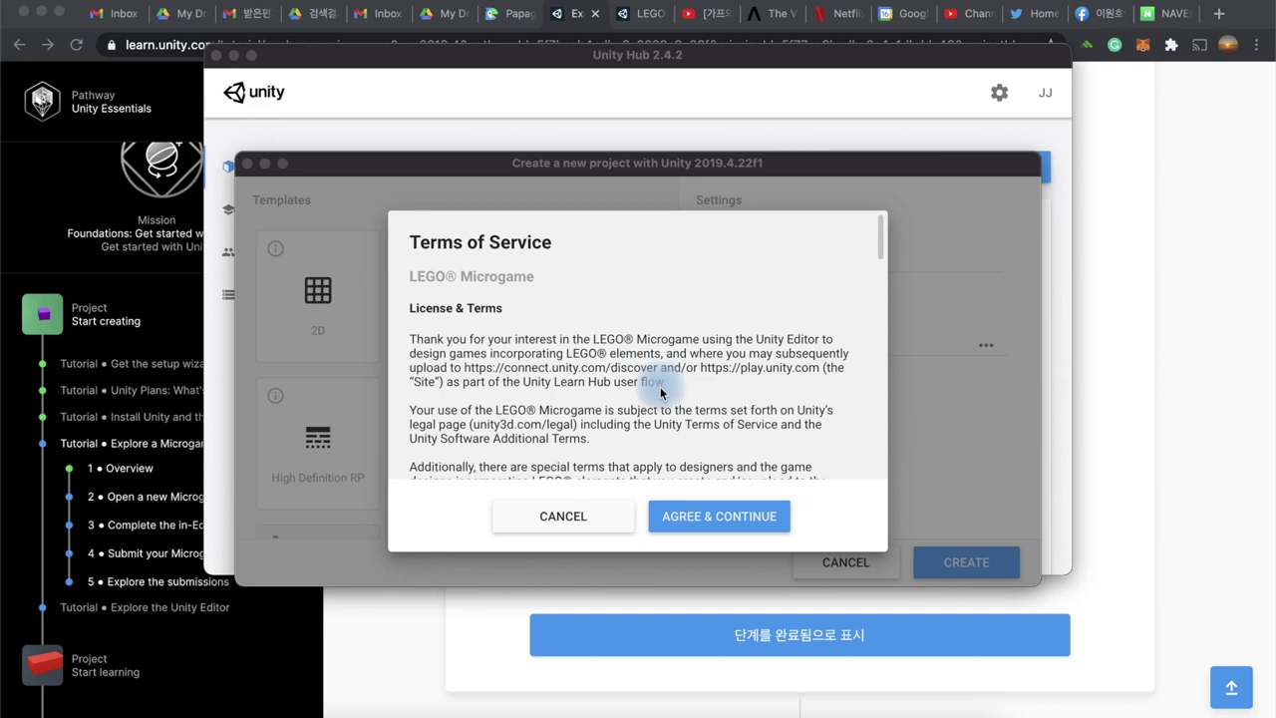
Step: Accept the LEGO Microgame Terms of Service so the project starts building
scroll(648, 422, down, 4)
scroll(648, 421, down, 4)
scroll(648, 422, down, 4)
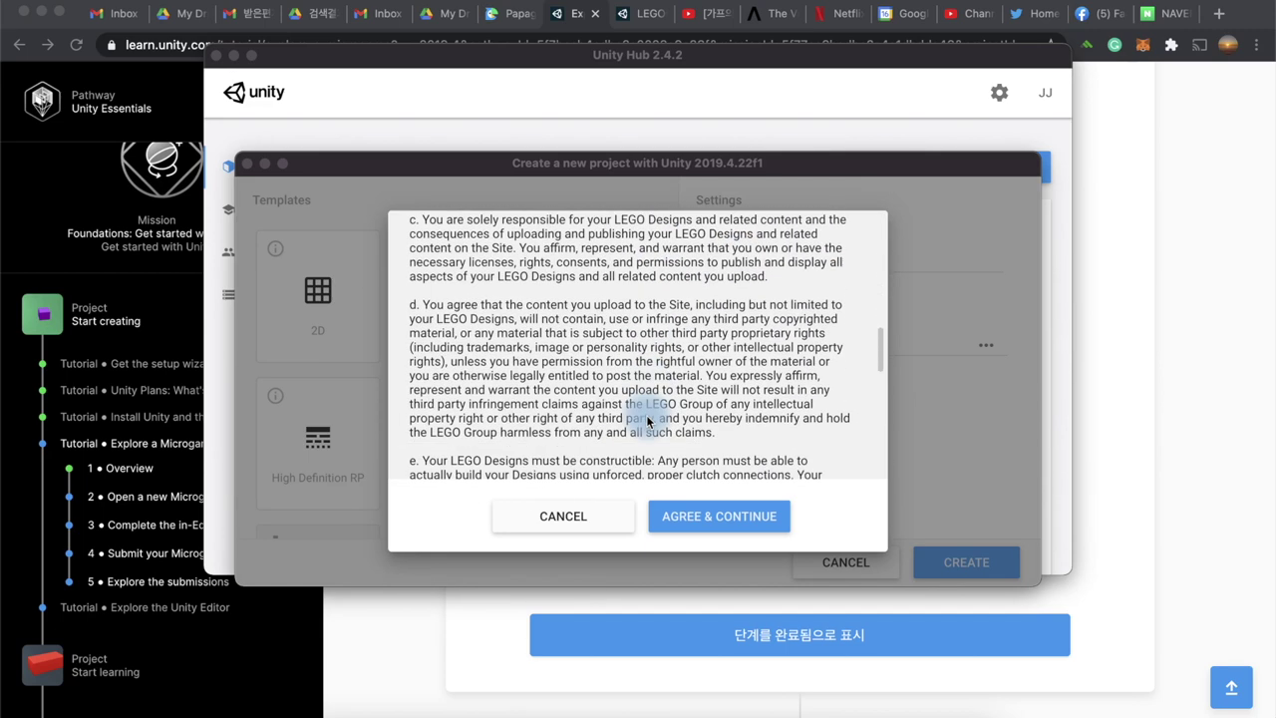
scroll(648, 422, up, 10)
click(701, 519)
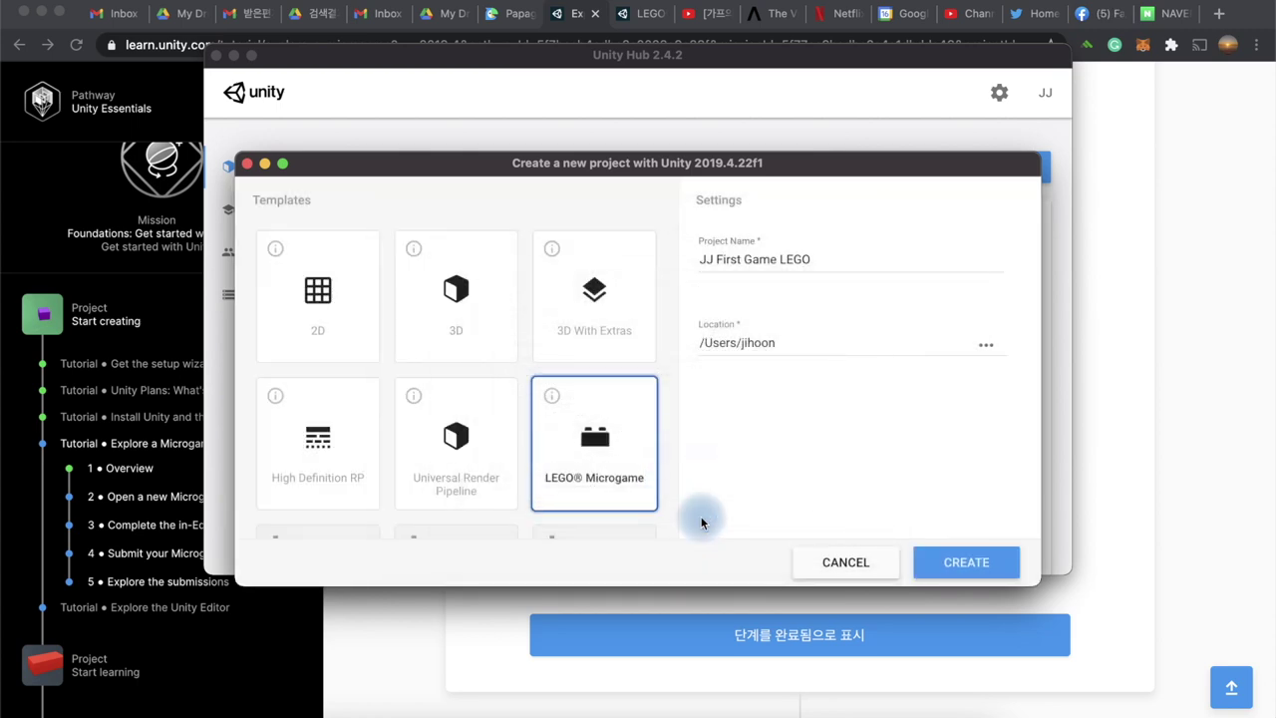
Step: Back in the browser tutorial, mark the open-a-Microgame step as complete
key(super+Tab)
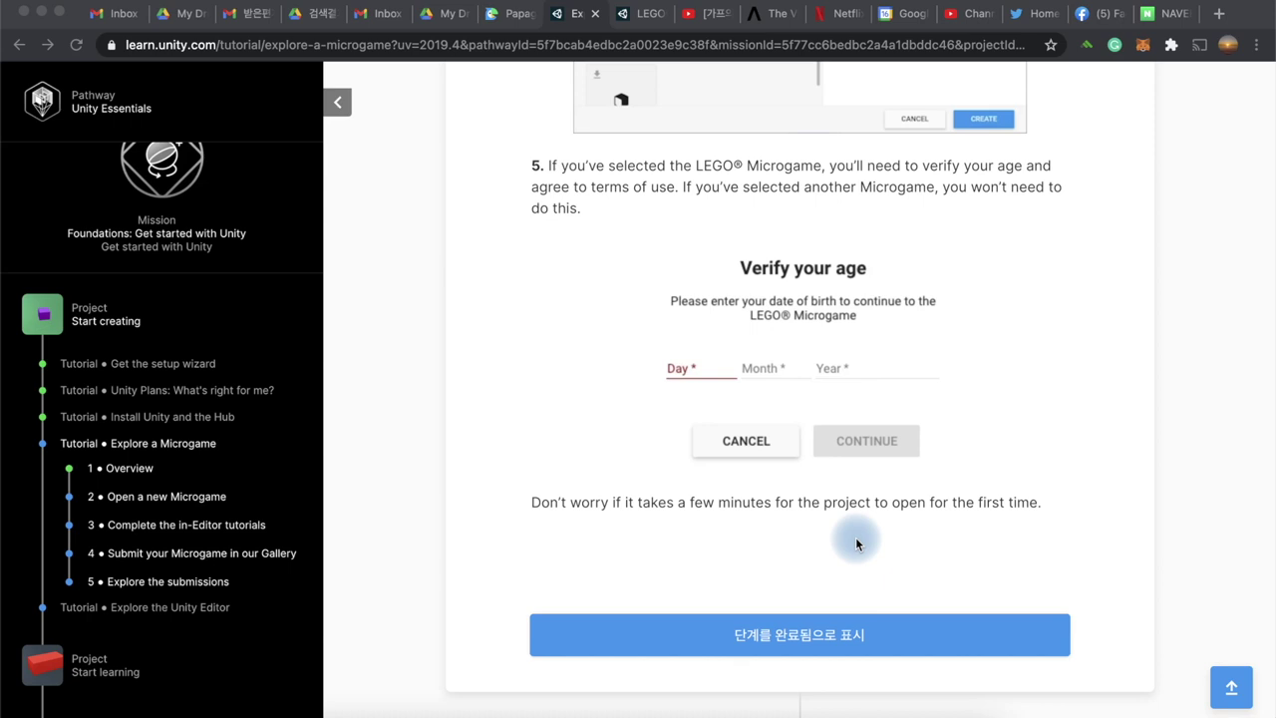
scroll(854, 535, down, 2)
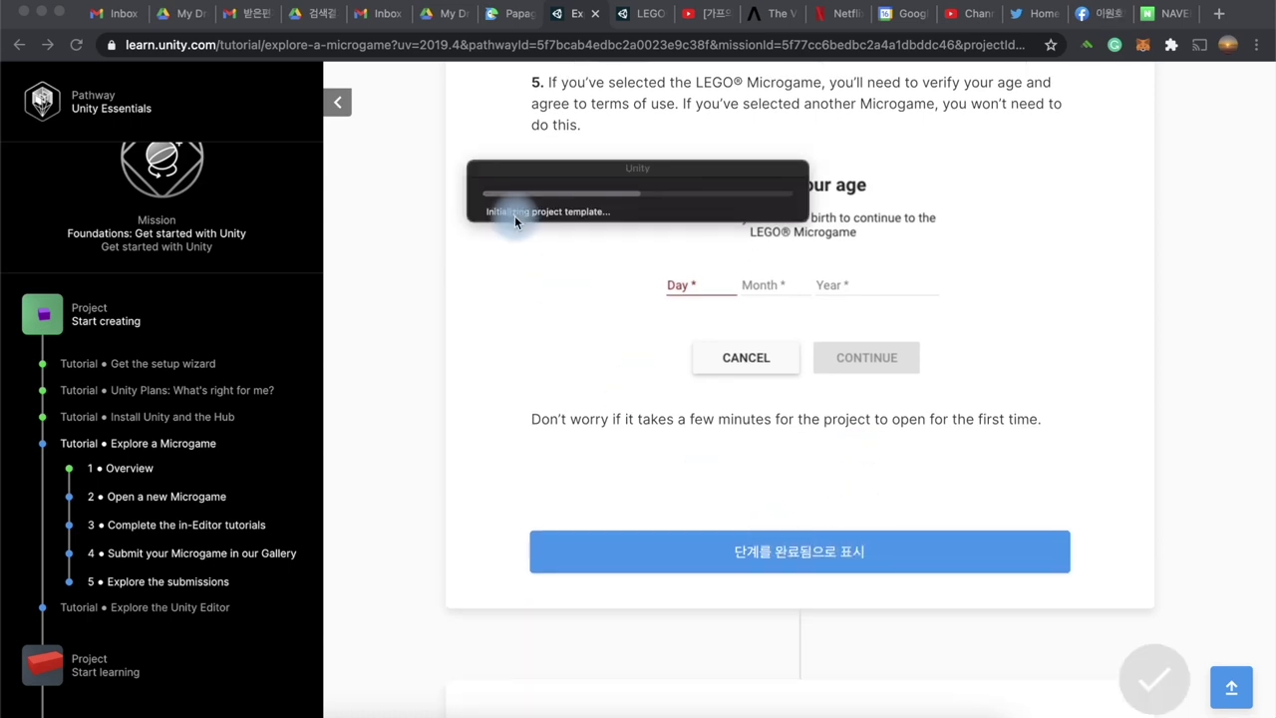
click(820, 550)
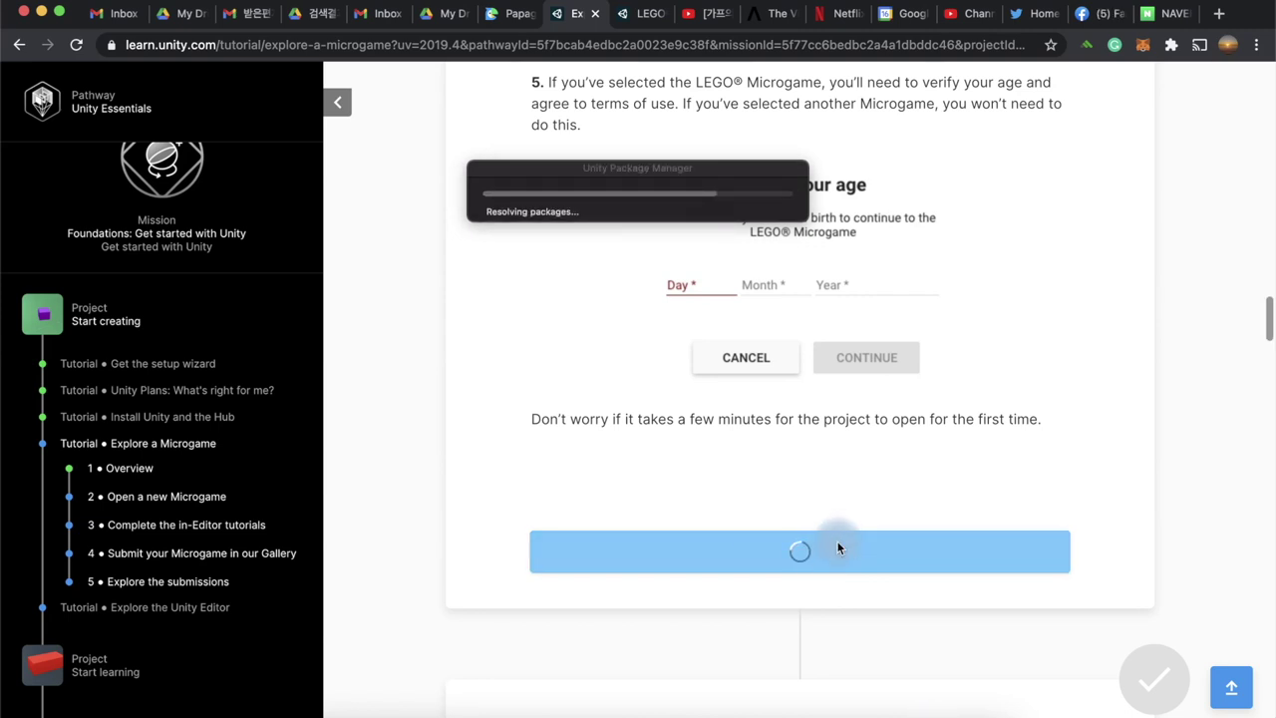
Step: Scroll to section 3, Complete the in-Editor tutorials, and bring up the Unity Editor
scroll(895, 449, down, 5)
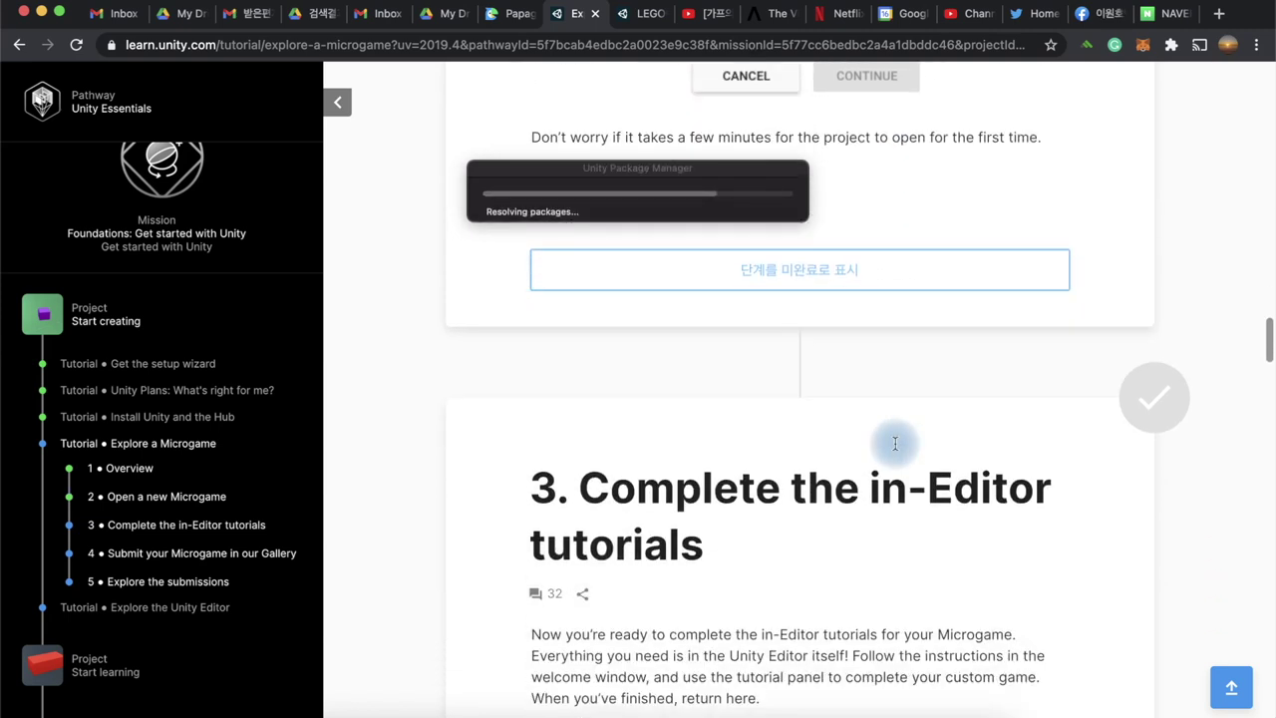
scroll(895, 444, down, 2)
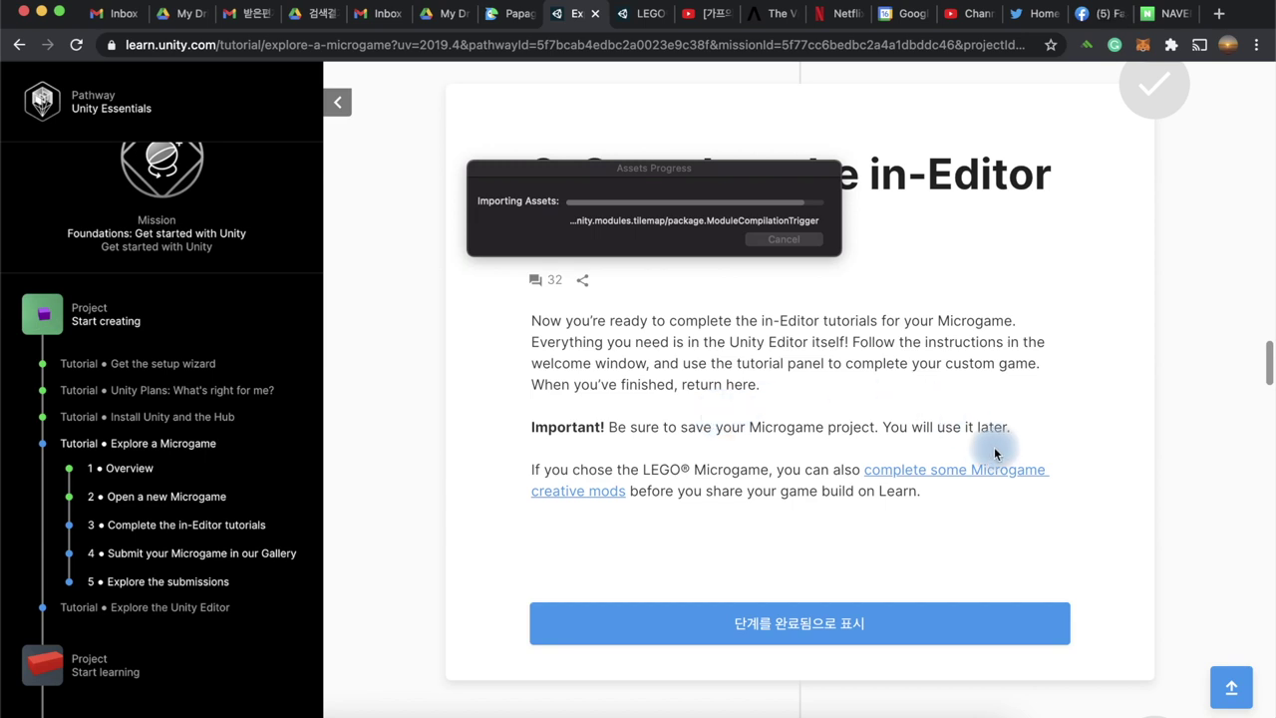
scroll(1181, 712, down, 2)
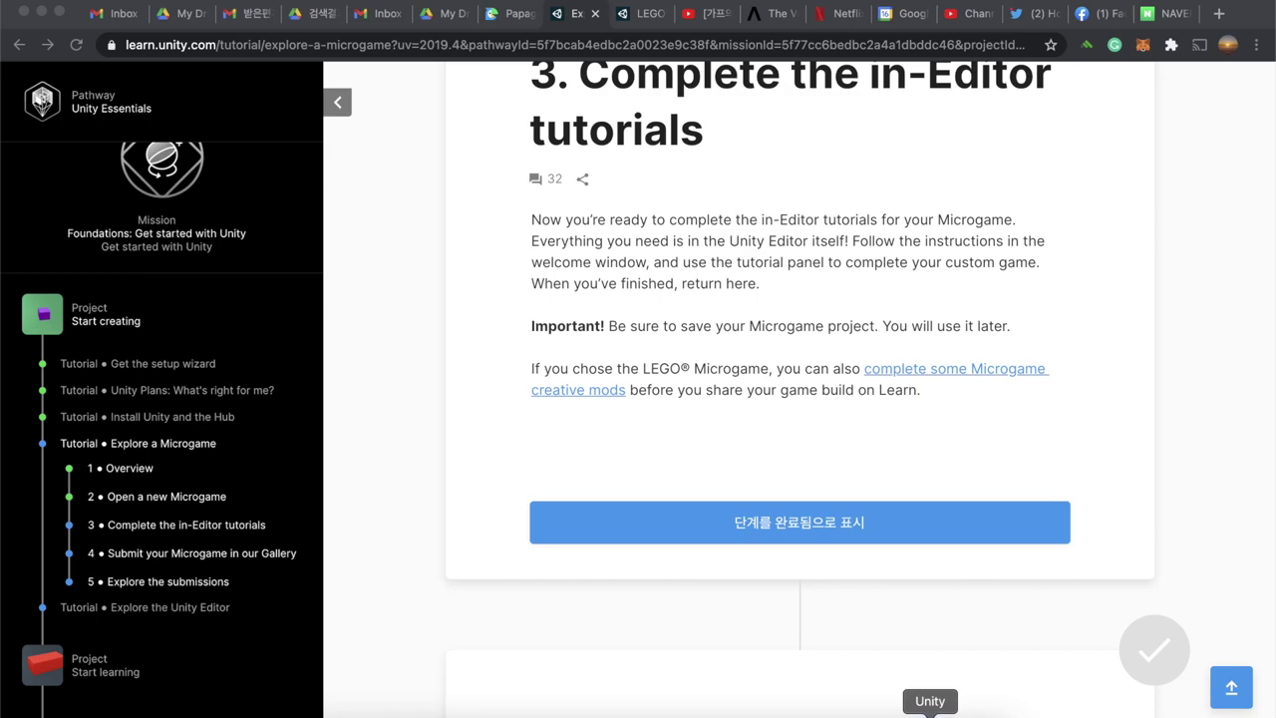
click(930, 714)
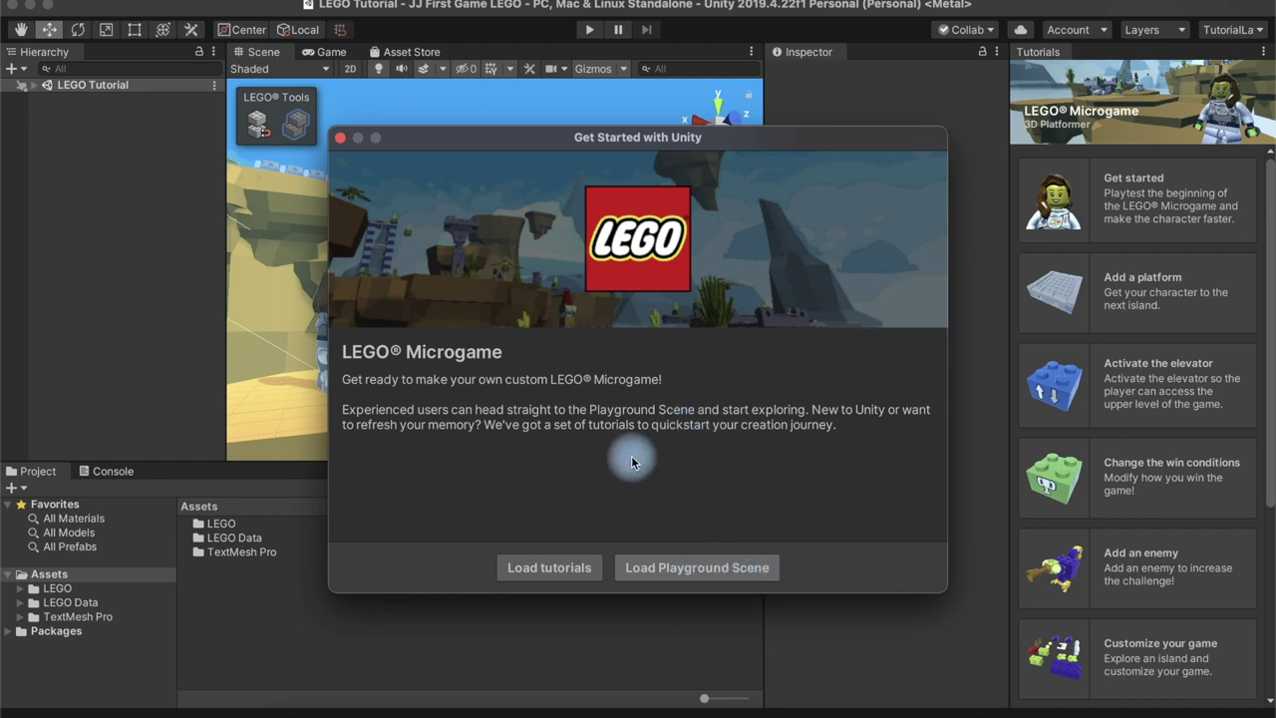
Step: Load the LEGO Microgame tutorials and start the Get started tutorial
click(552, 575)
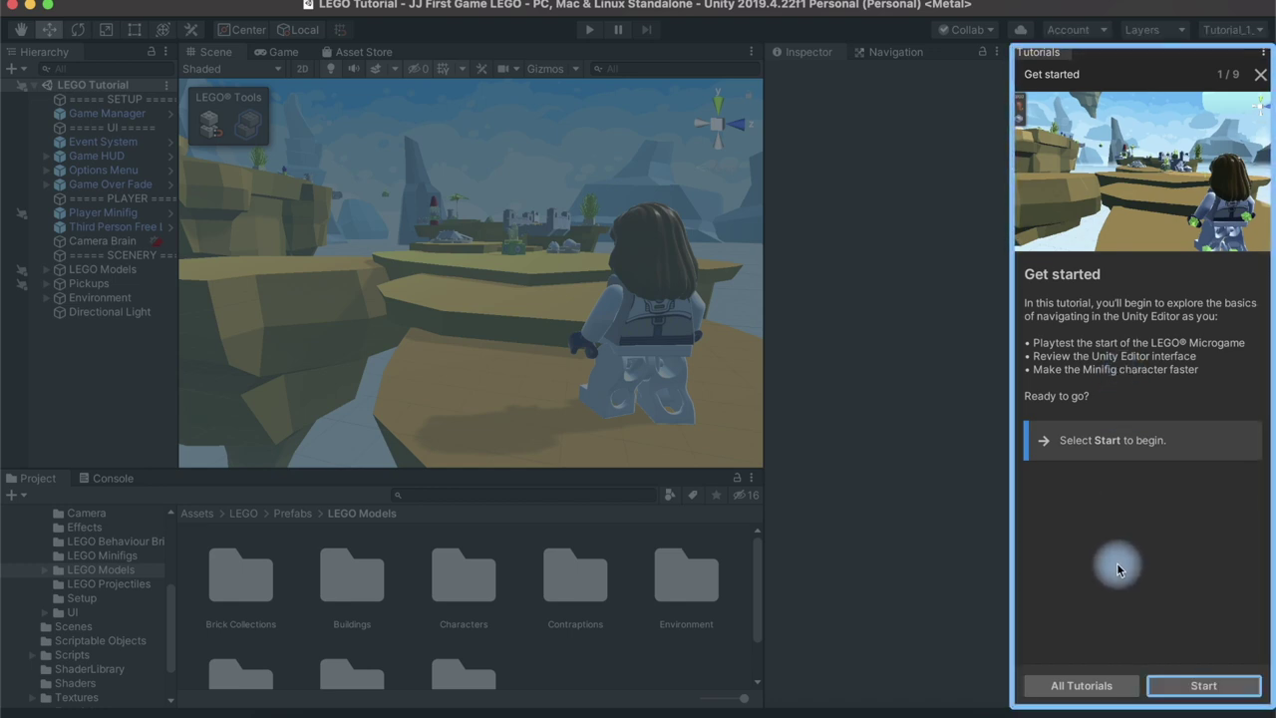
click(1204, 687)
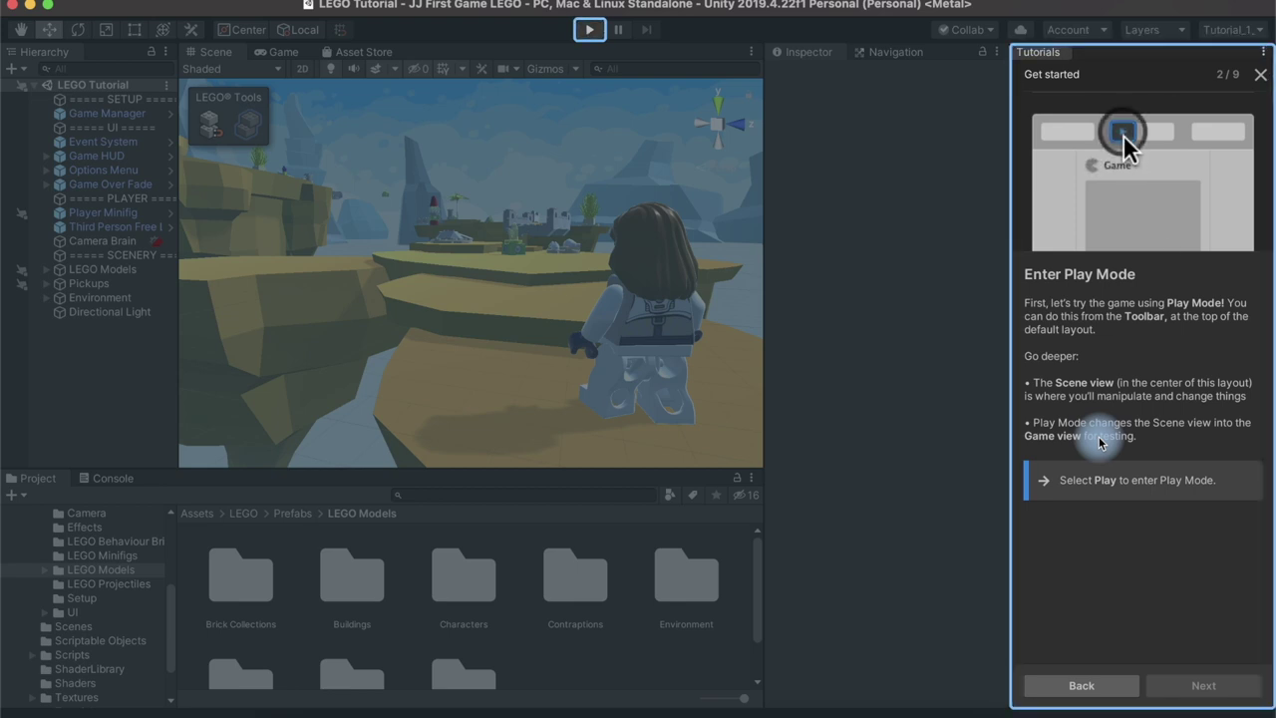
Step: Enter Play Mode, orbit the camera, and walk the minifigure across the upper platforms
click(590, 34)
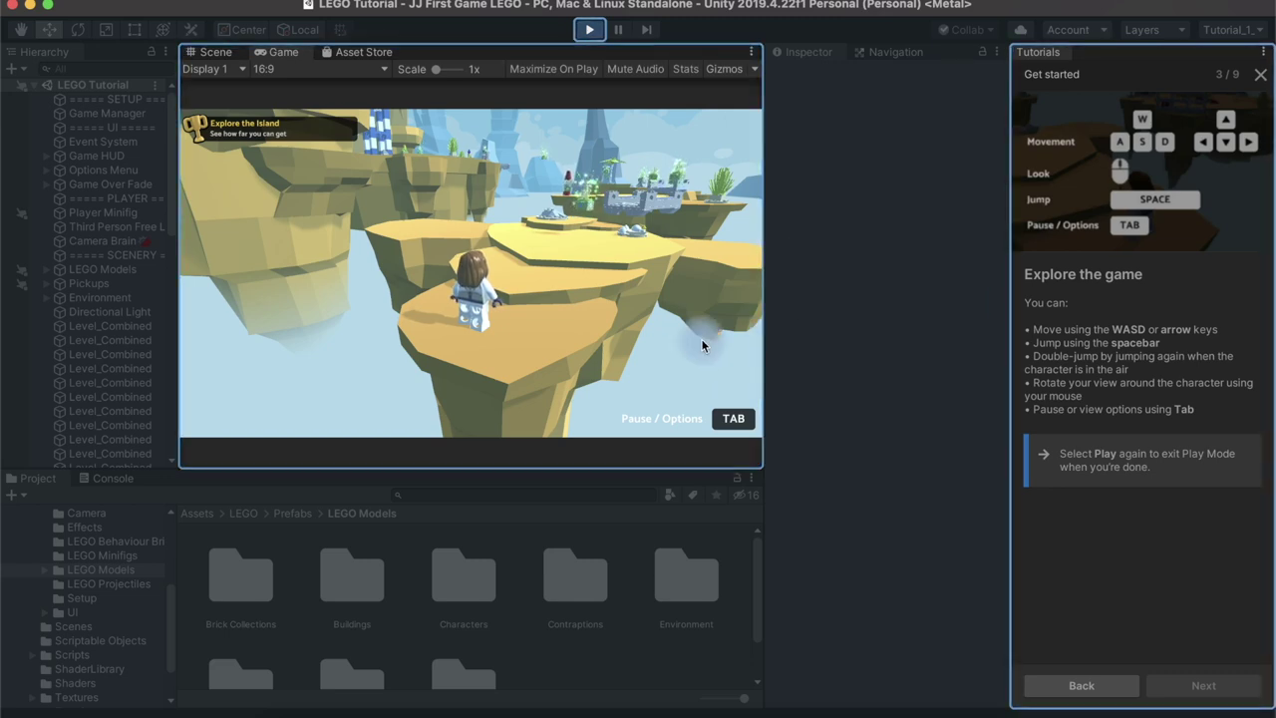
click(734, 331)
mouse_move(623, 347)
mouse_down()
mouse_move(471, 194)
mouse_move(939, 169)
mouse_move(1132, 205)
mouse_move(1178, 155)
mouse_move(996, 262)
mouse_move(931, 283)
mouse_up()
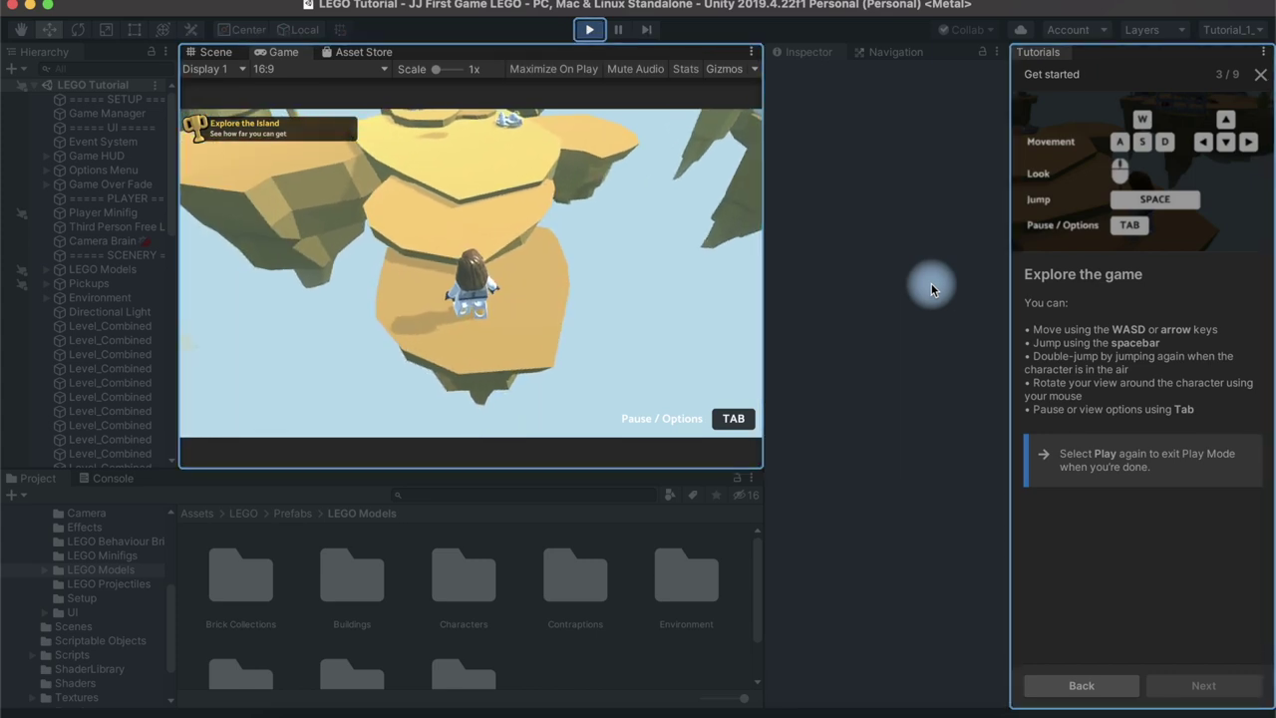
key(w)
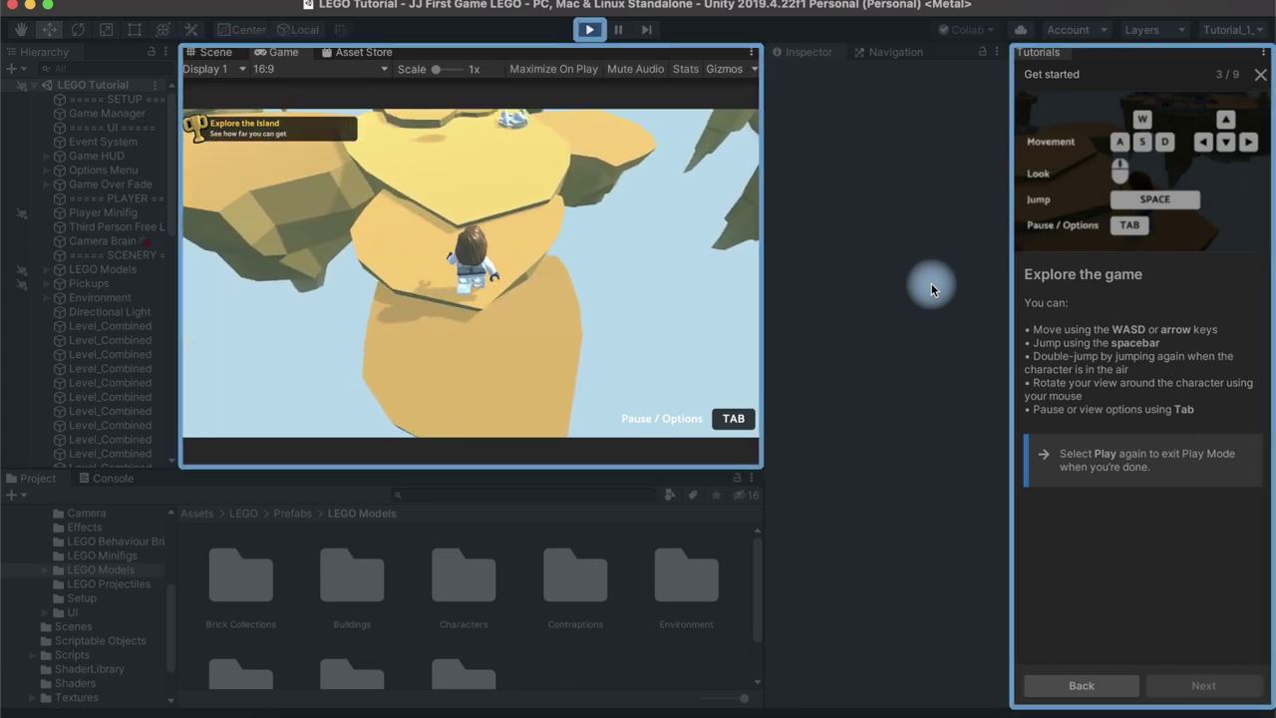
key(w)
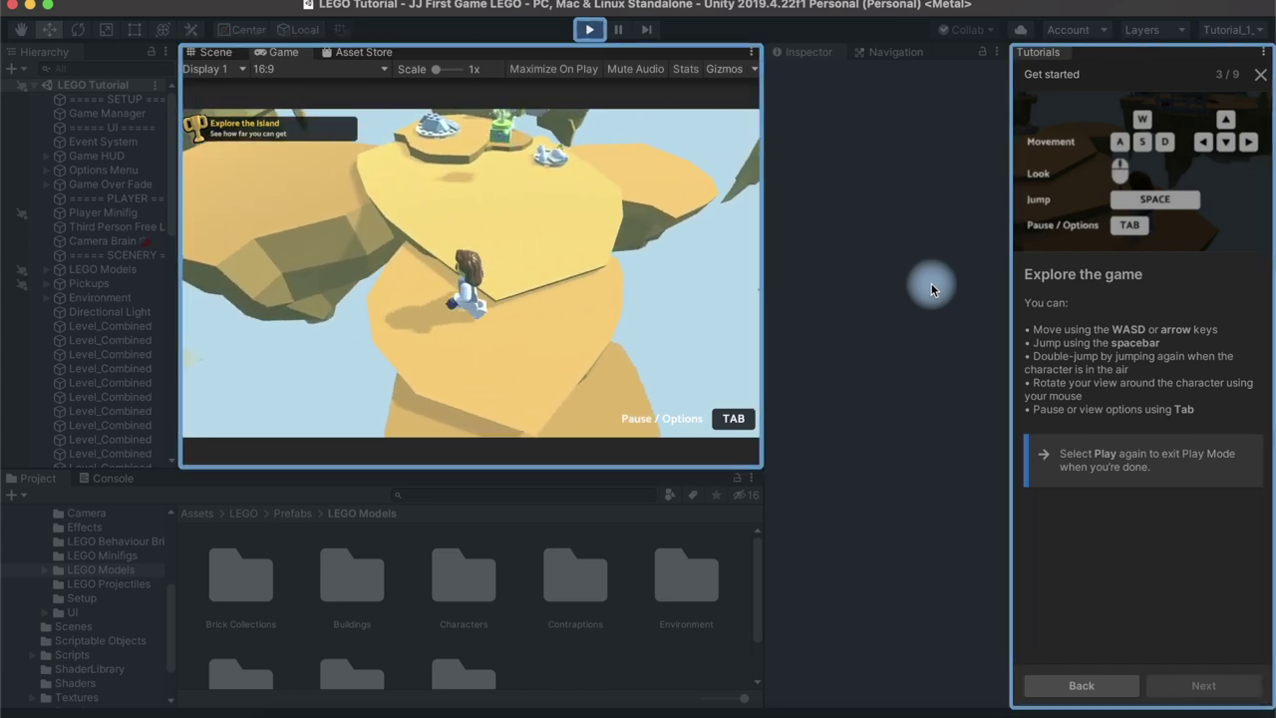
key(w)
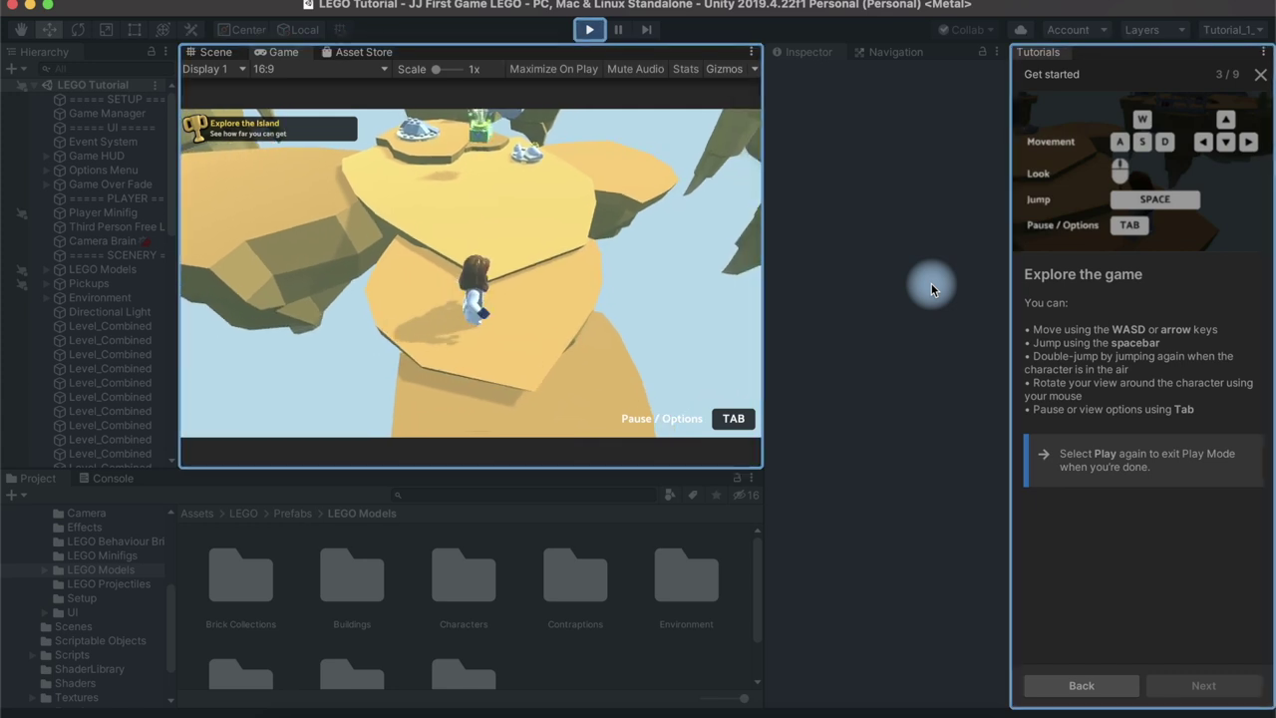
key(w)
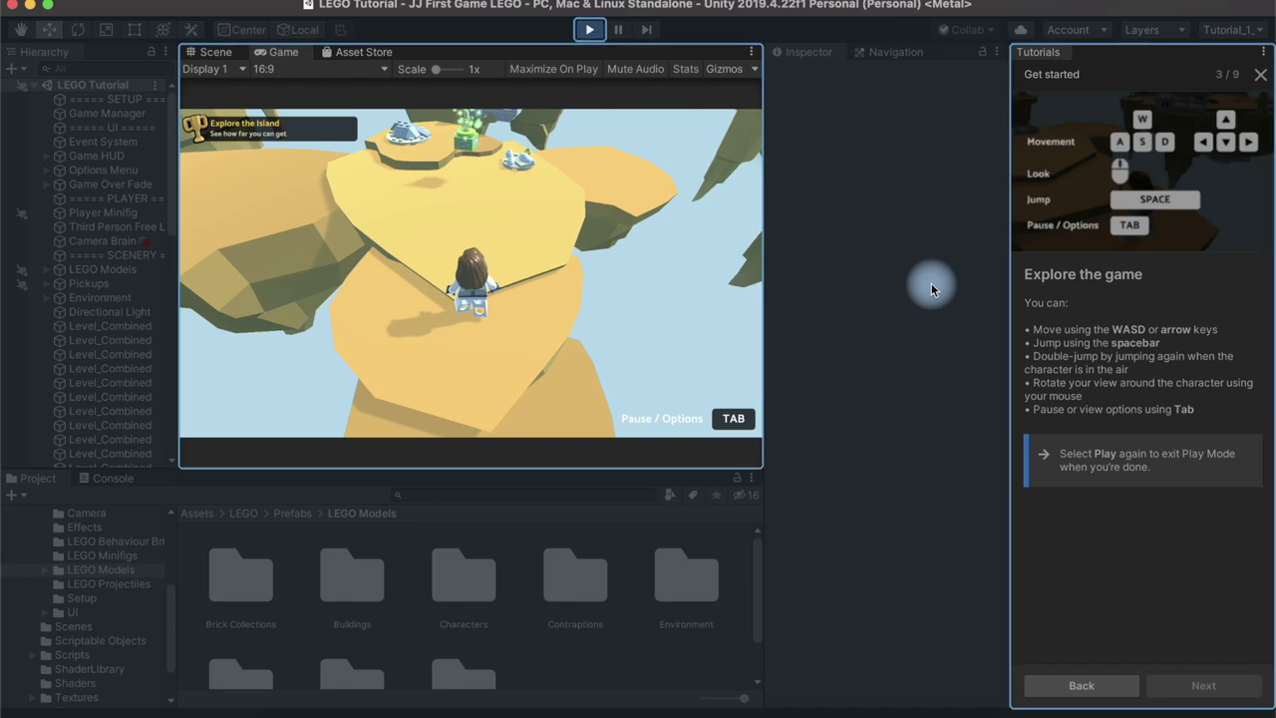
key(s)
key(w)
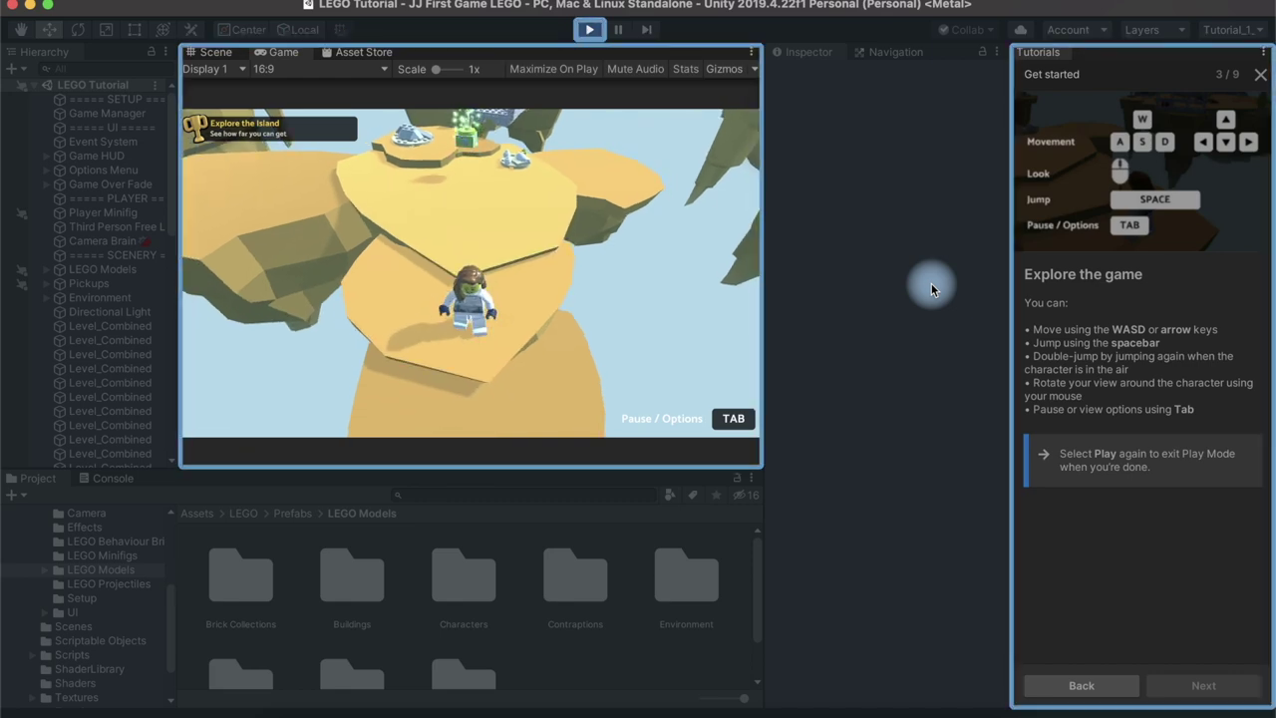
key(w)
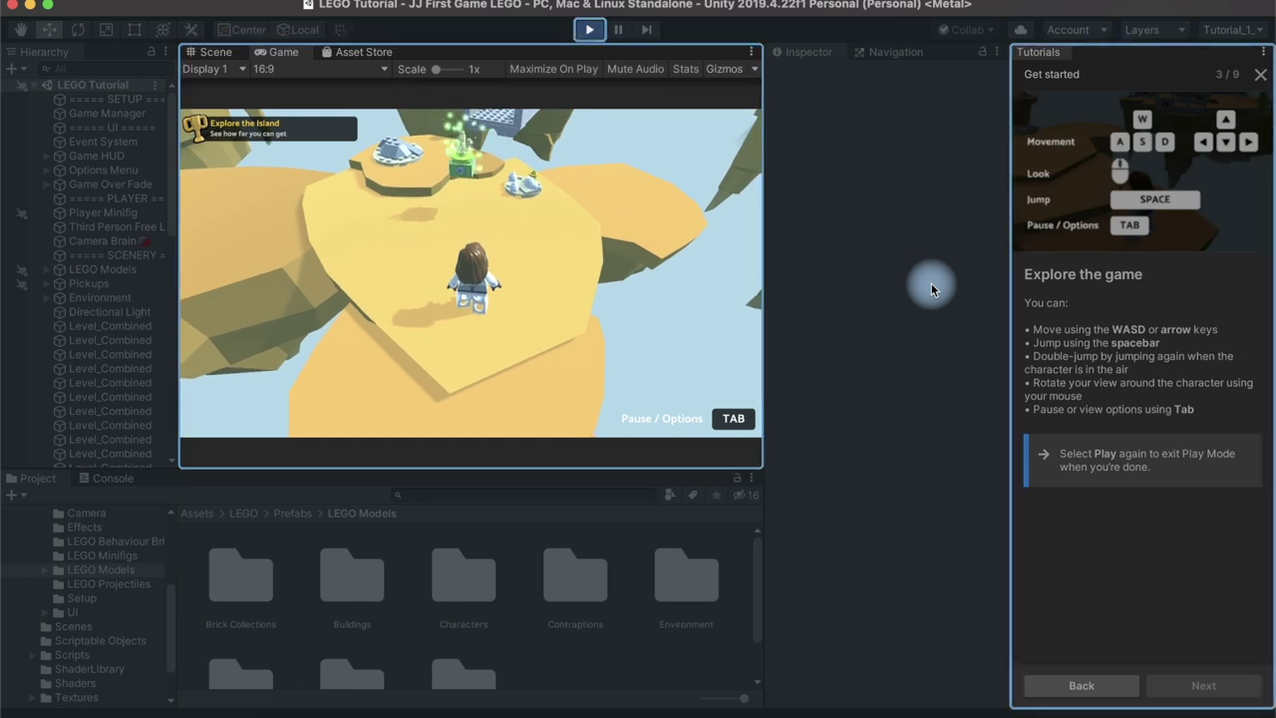
Step: Swing the camera behind the minifigure, walk to the stone wall, and open the options menu
mouse_move(931, 284)
mouse_down()
mouse_move(619, 198)
mouse_move(649, 194)
mouse_up()
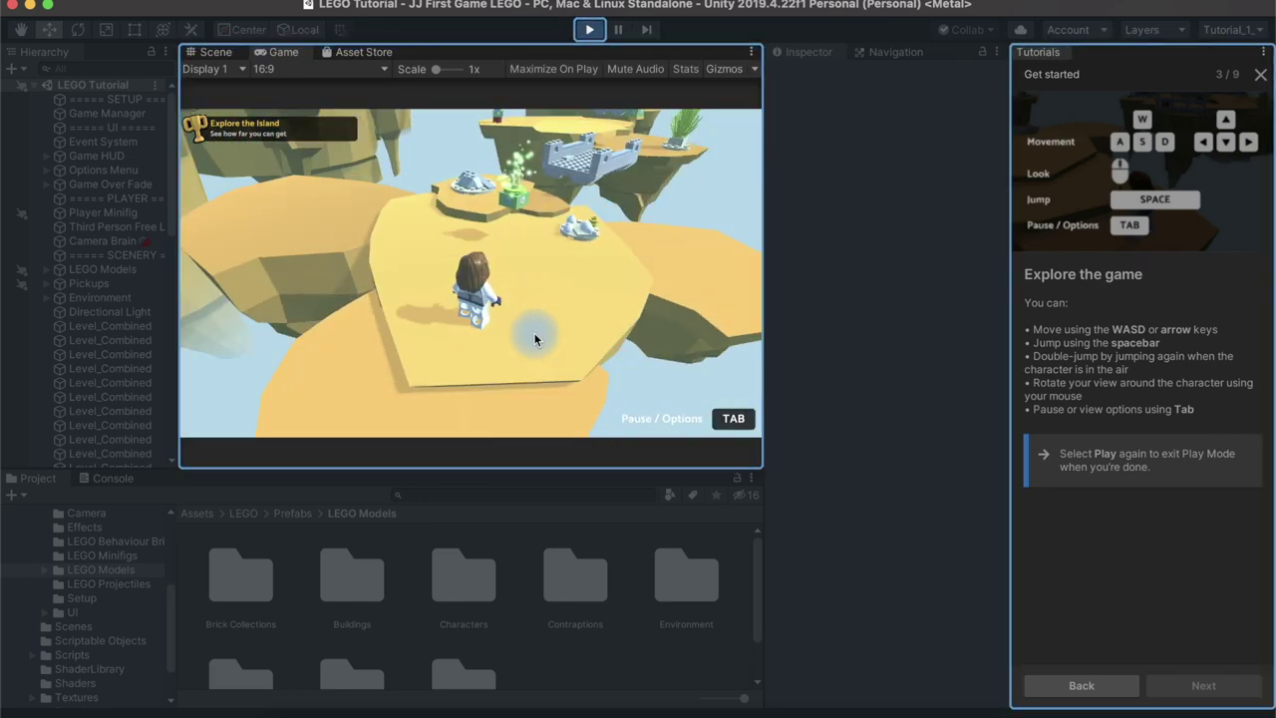
mouse_move(666, 192)
mouse_down()
mouse_move(679, 195)
mouse_move(545, 209)
mouse_up()
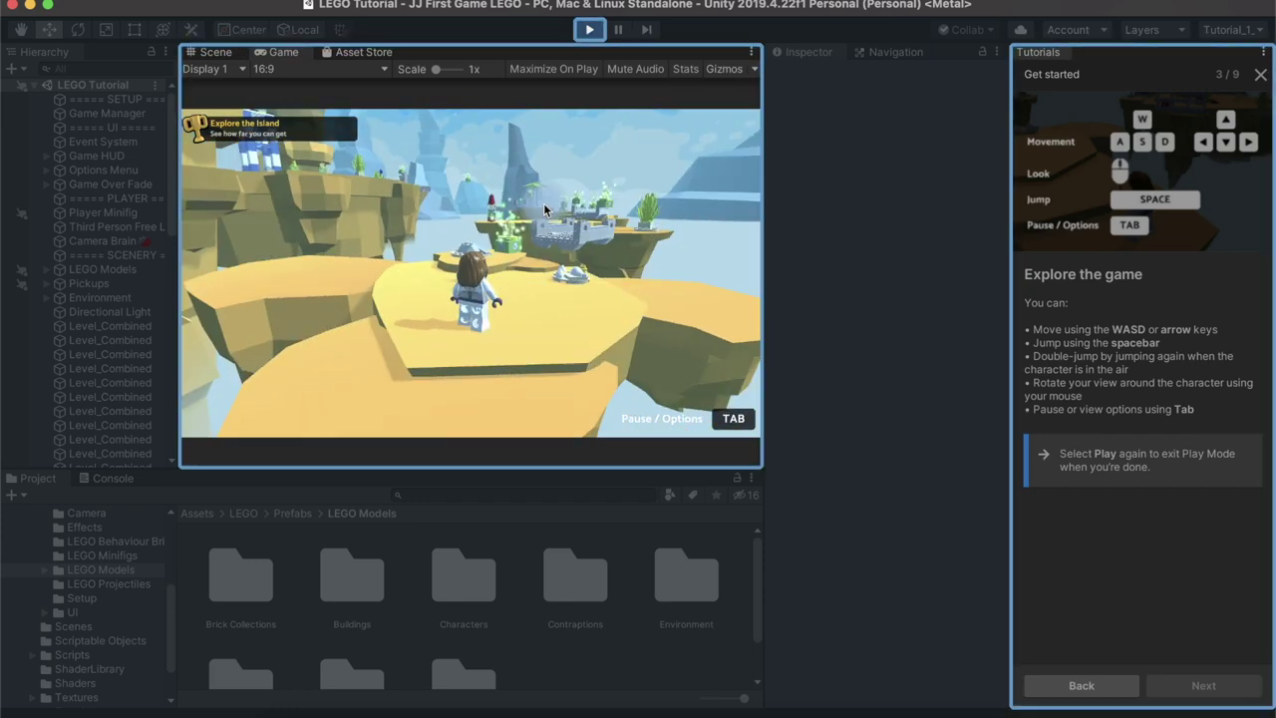
key(w)
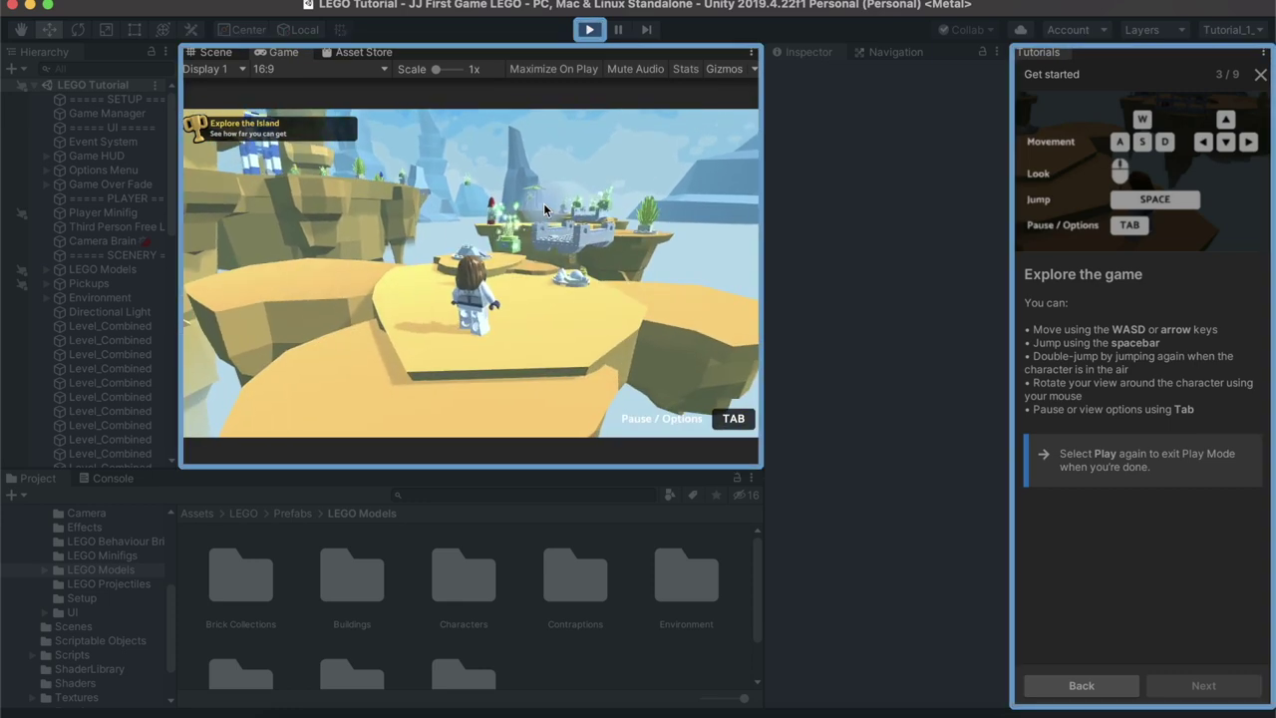
key(Tab)
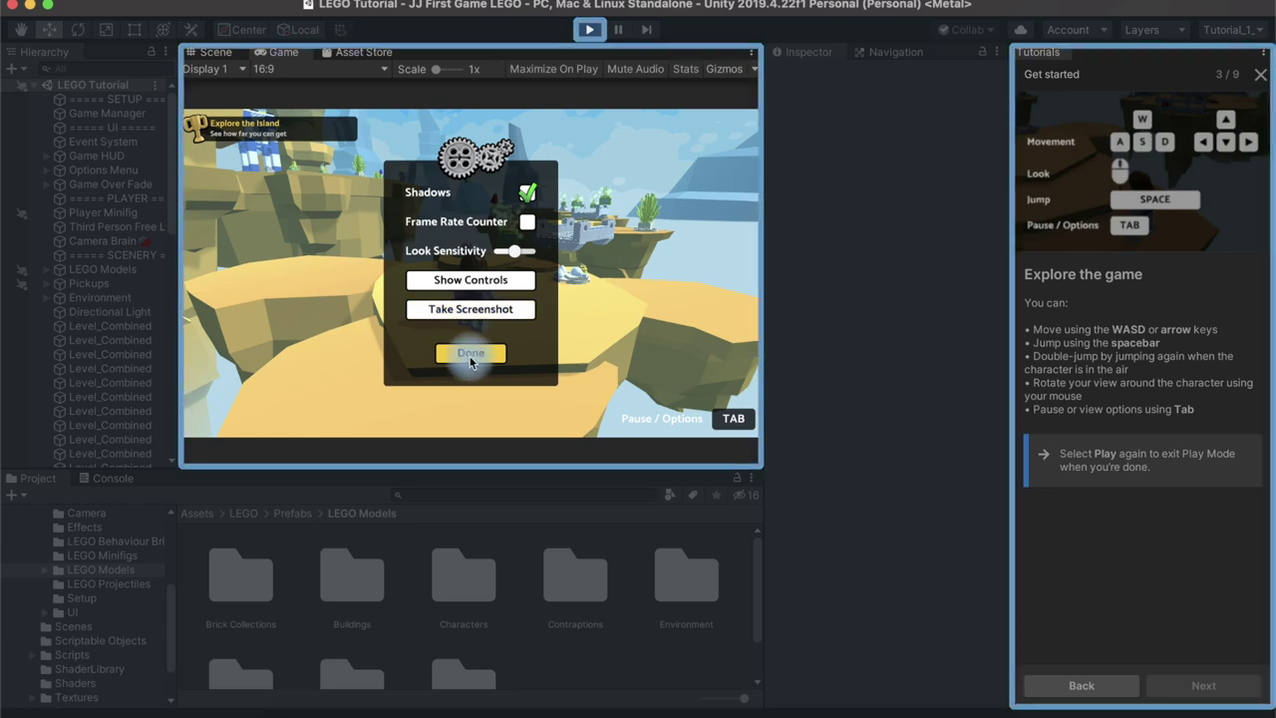
Step: Close the options menu and run the minifigure to the green pickup and across the island
click(472, 362)
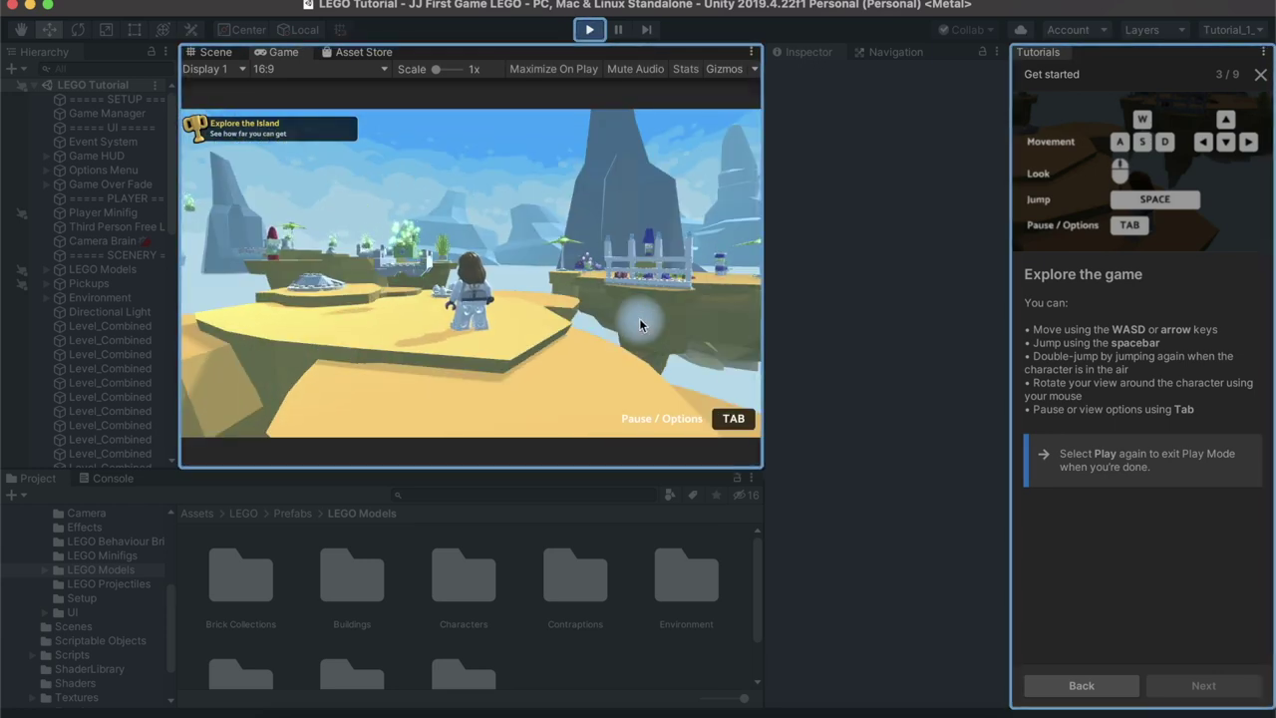
key(w)
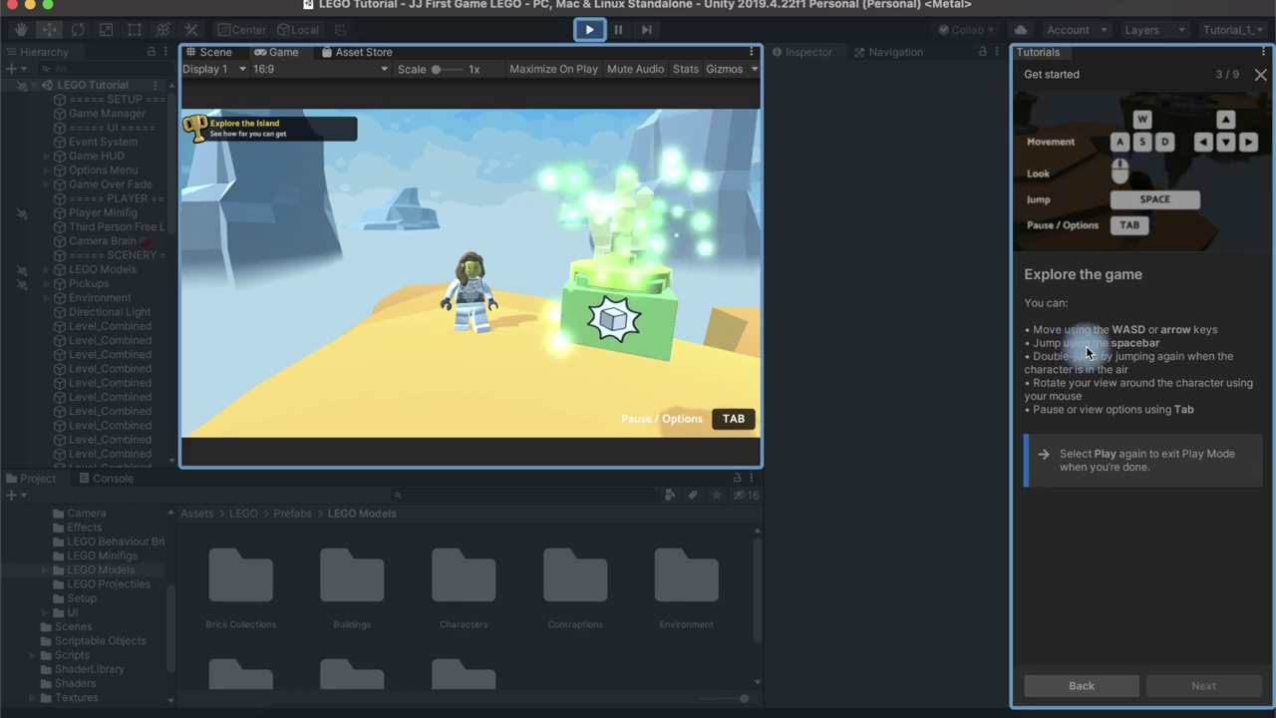
key(d)
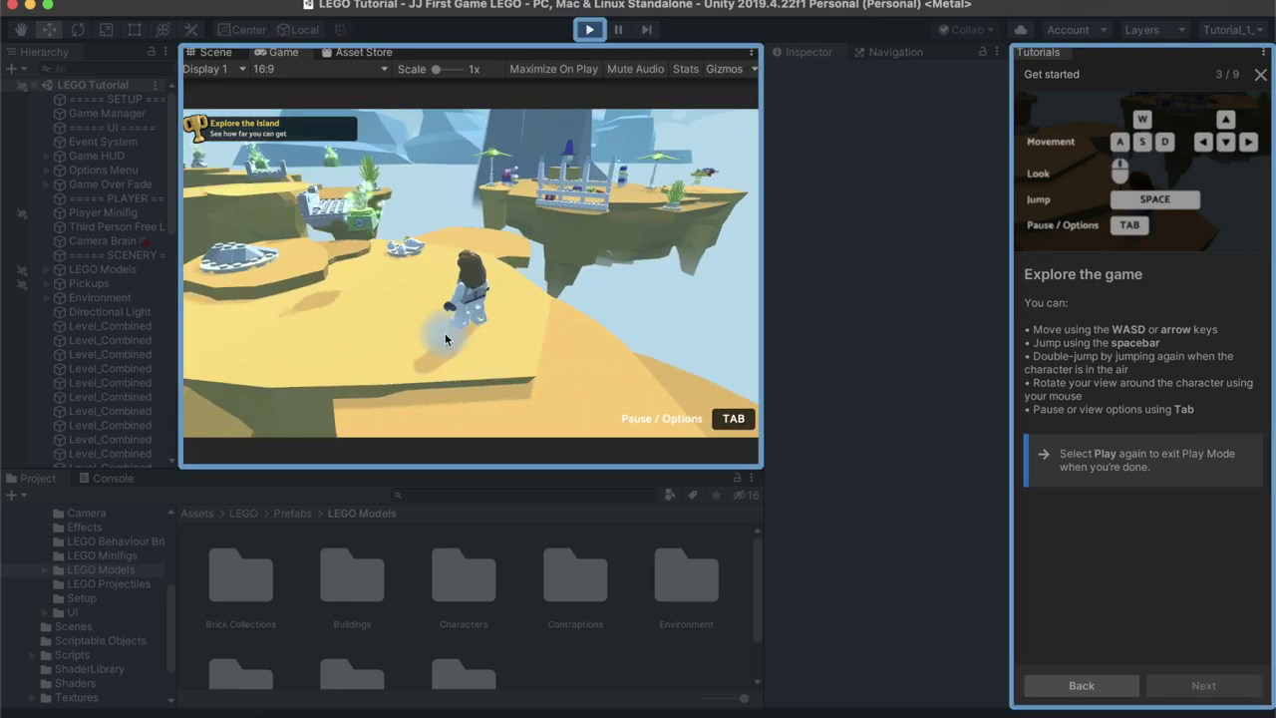
key(a)
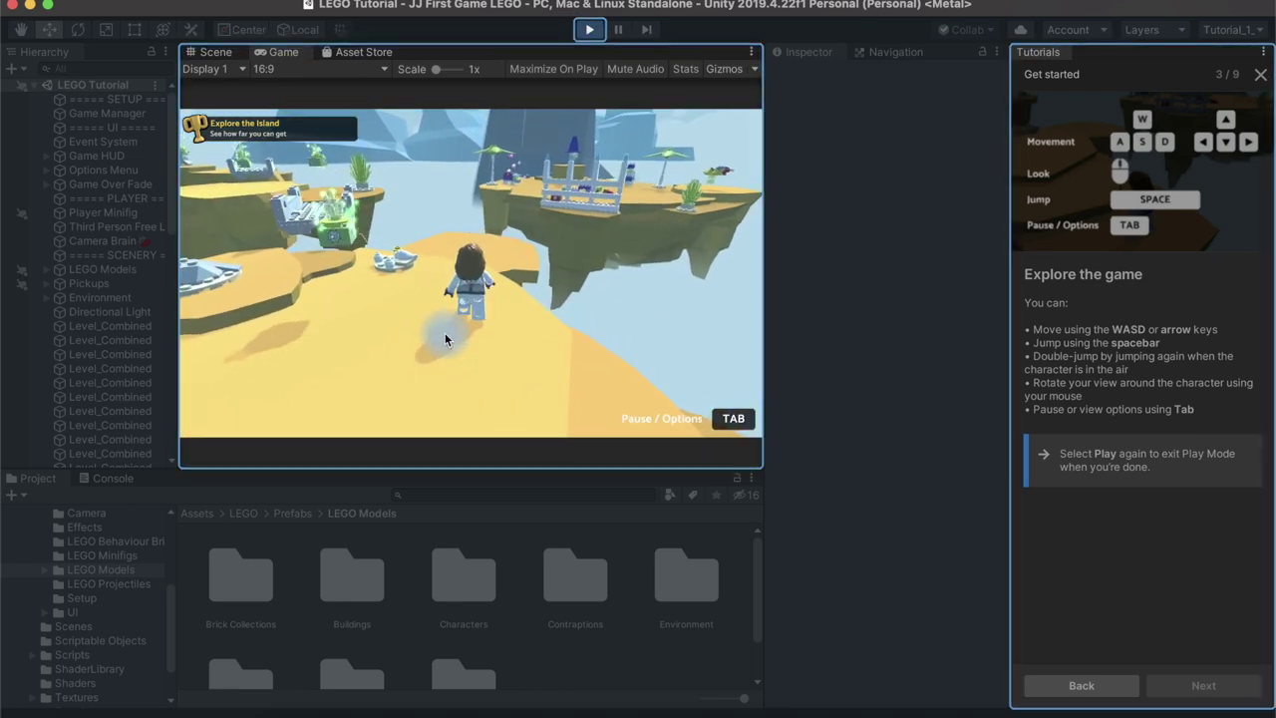
key(w)
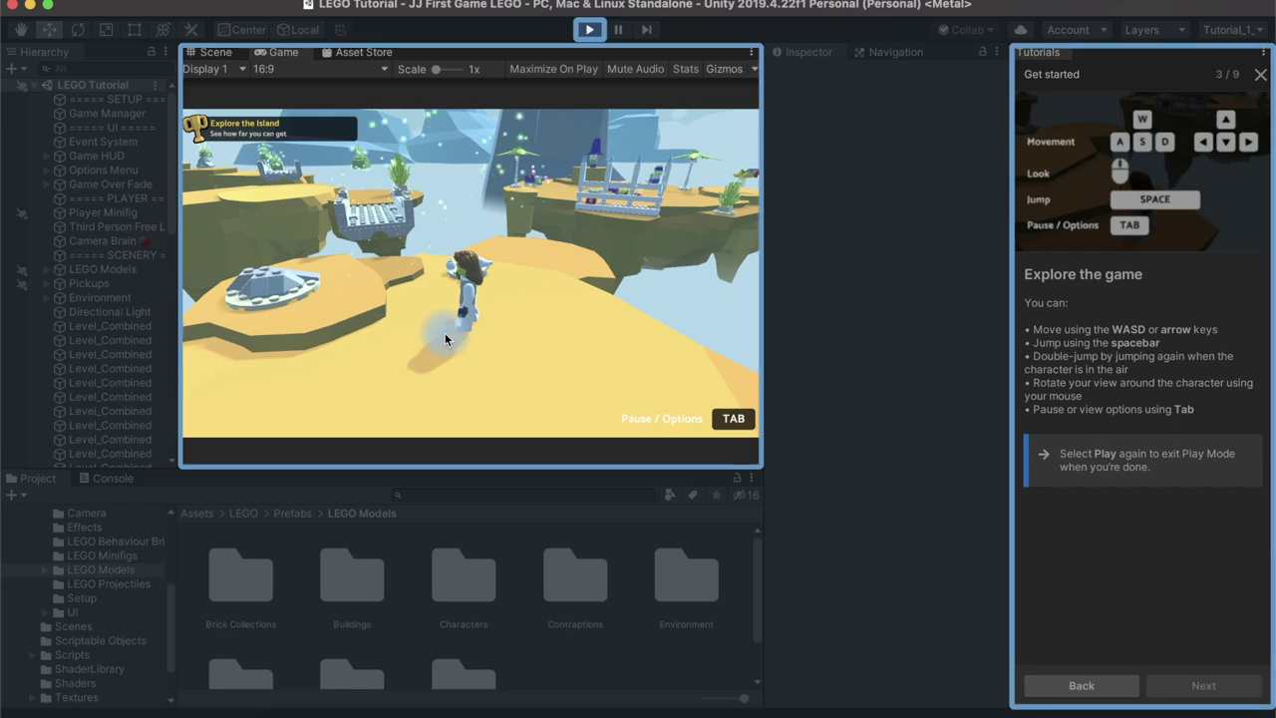
Step: Walk the minifigure over the brick bridge to the sandy island and back toward the bridge
key(a)
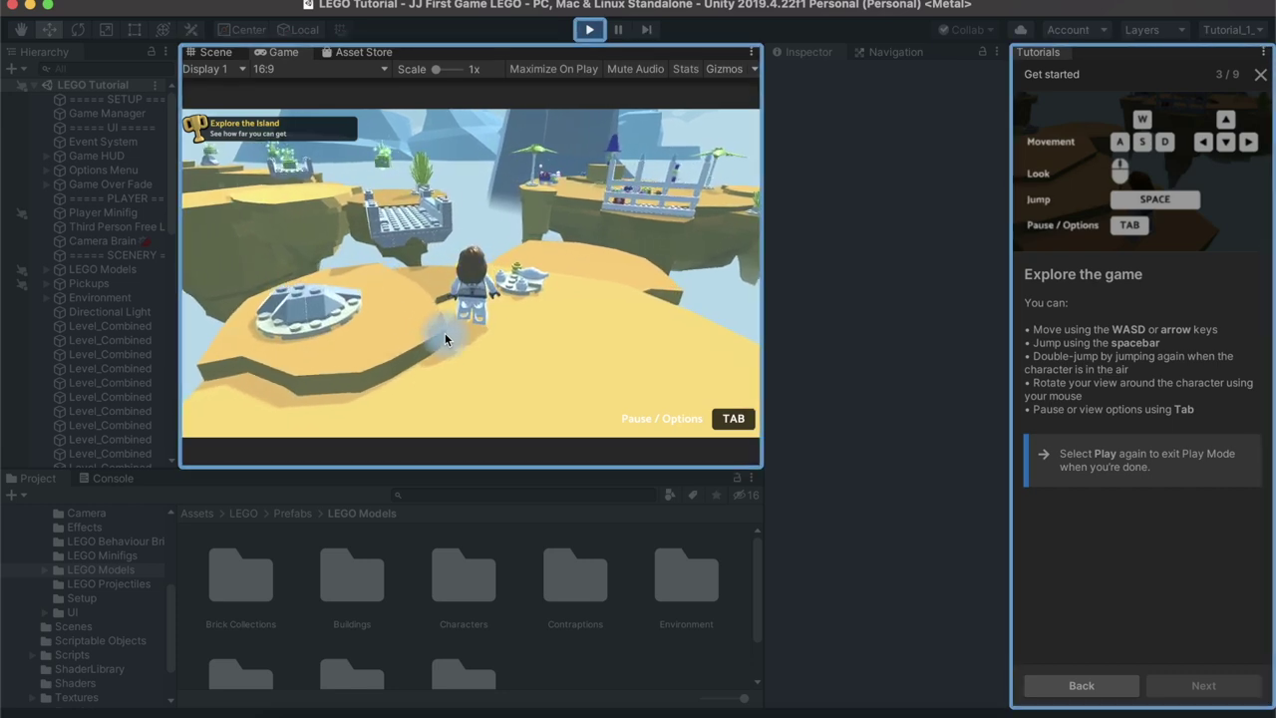
key(w)
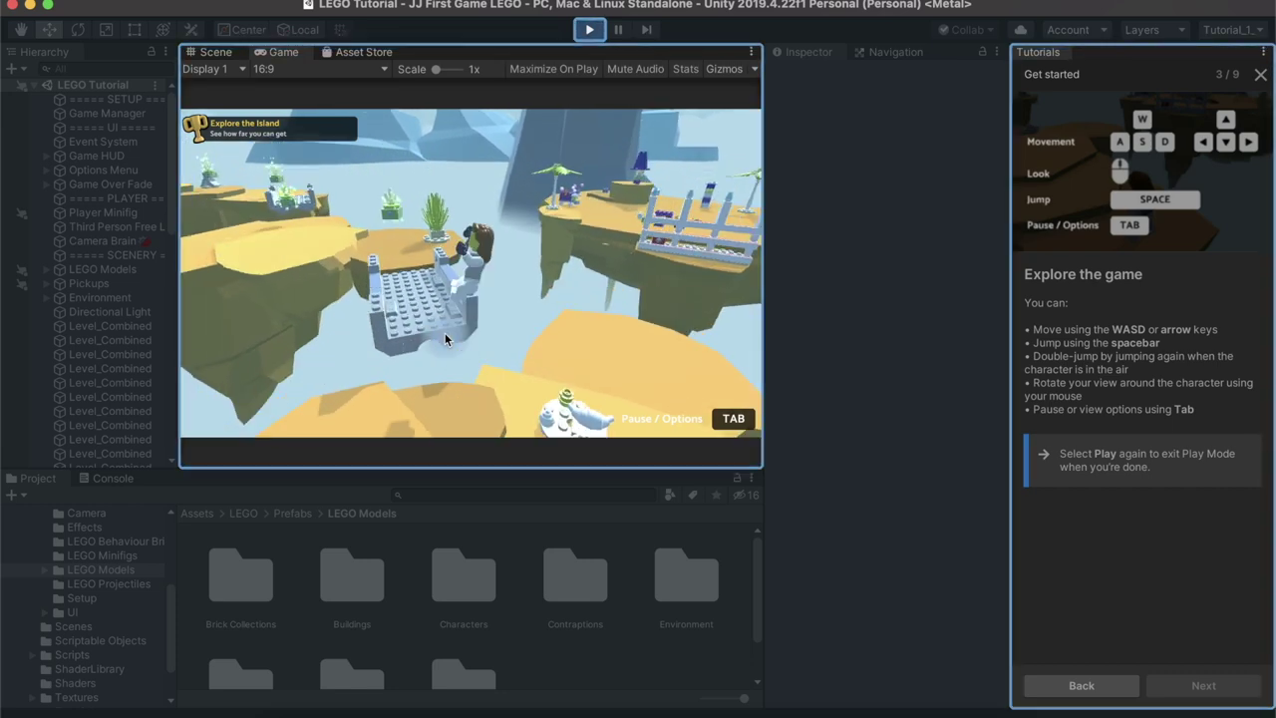
key(w)
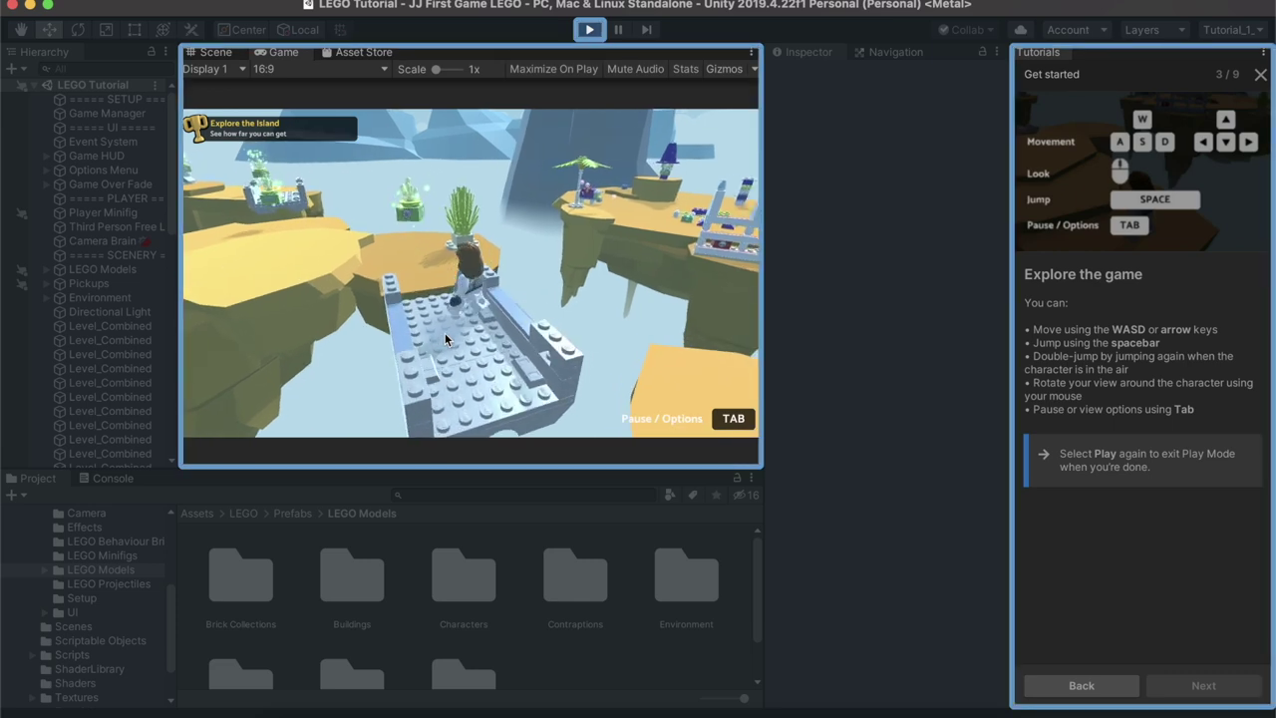
key(w)
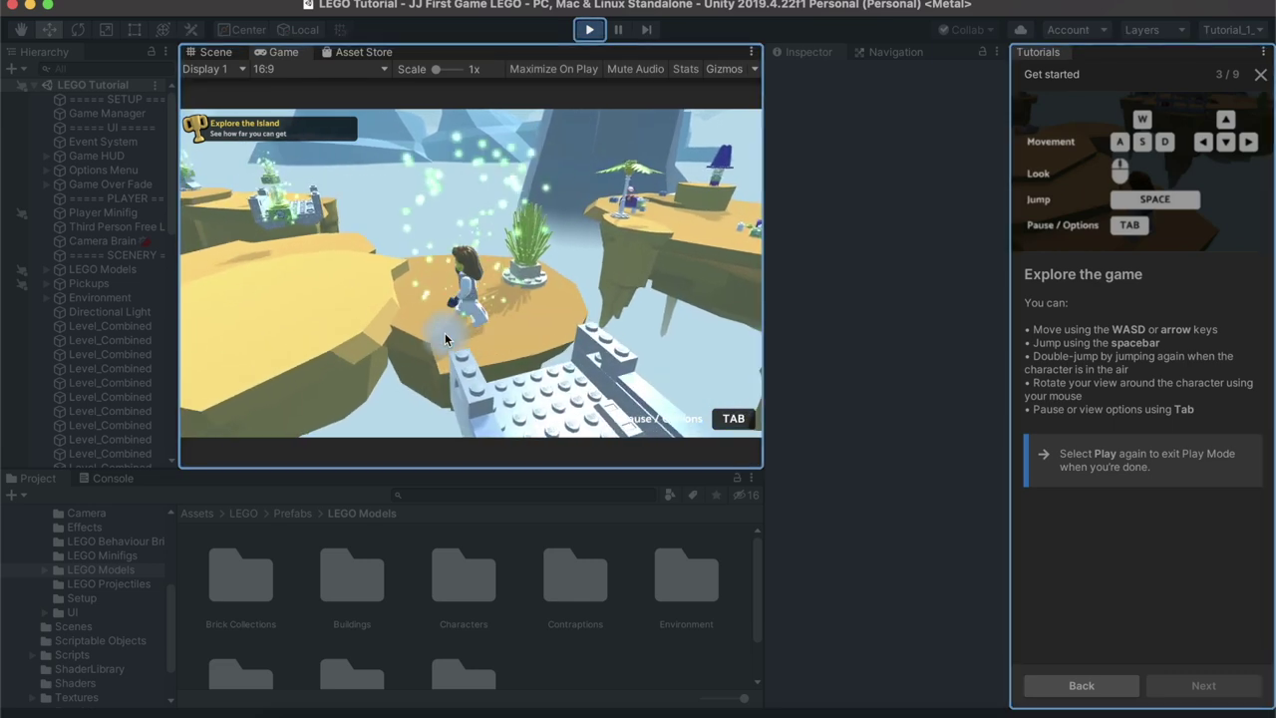
key(a)
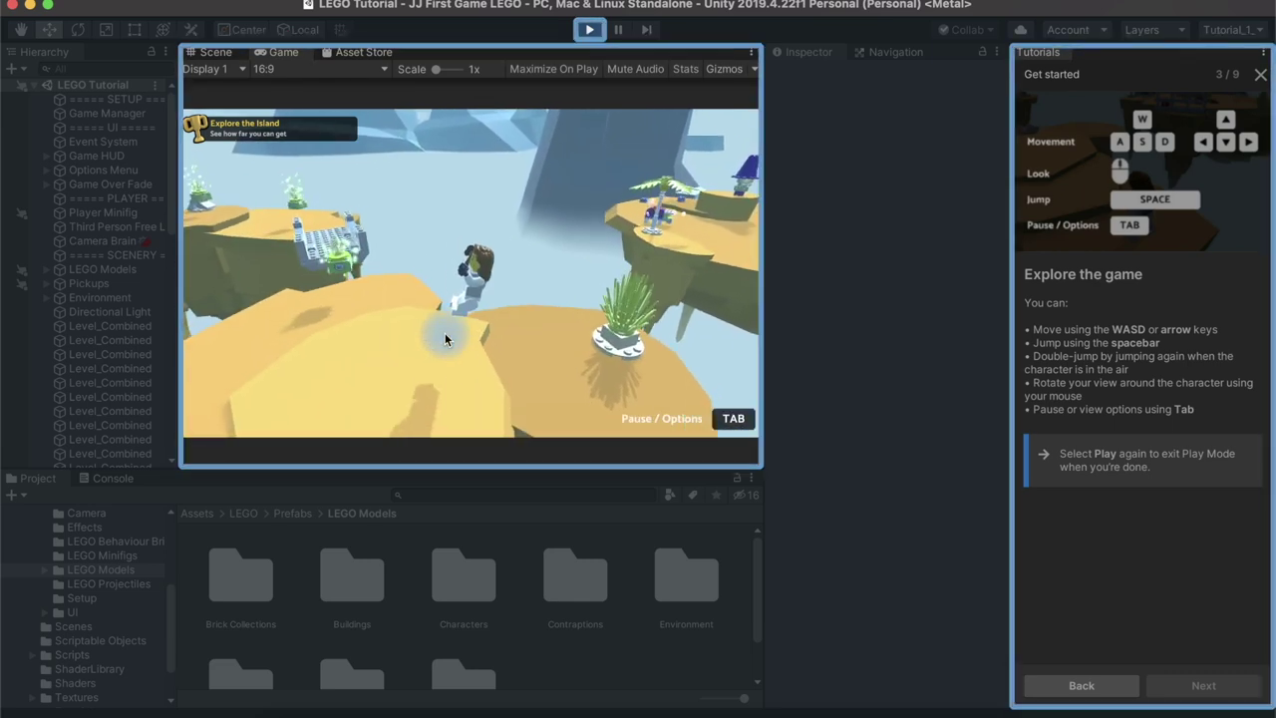
key(a)
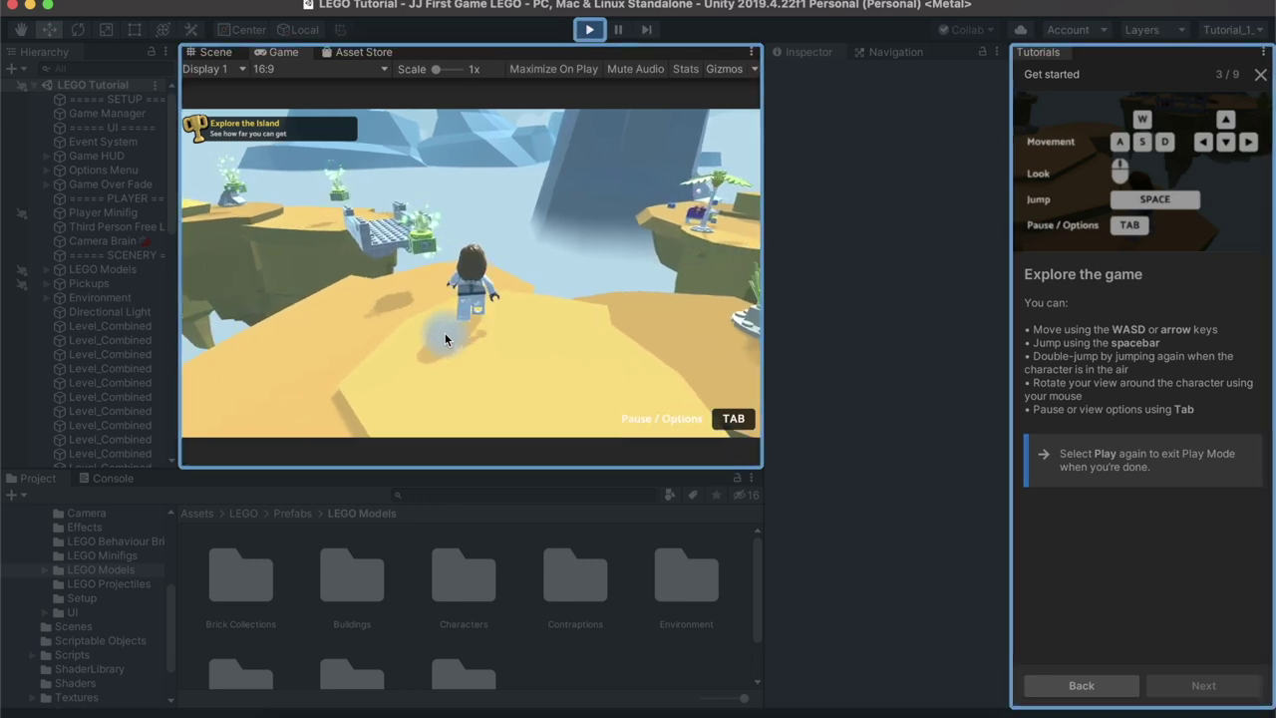
key(w)
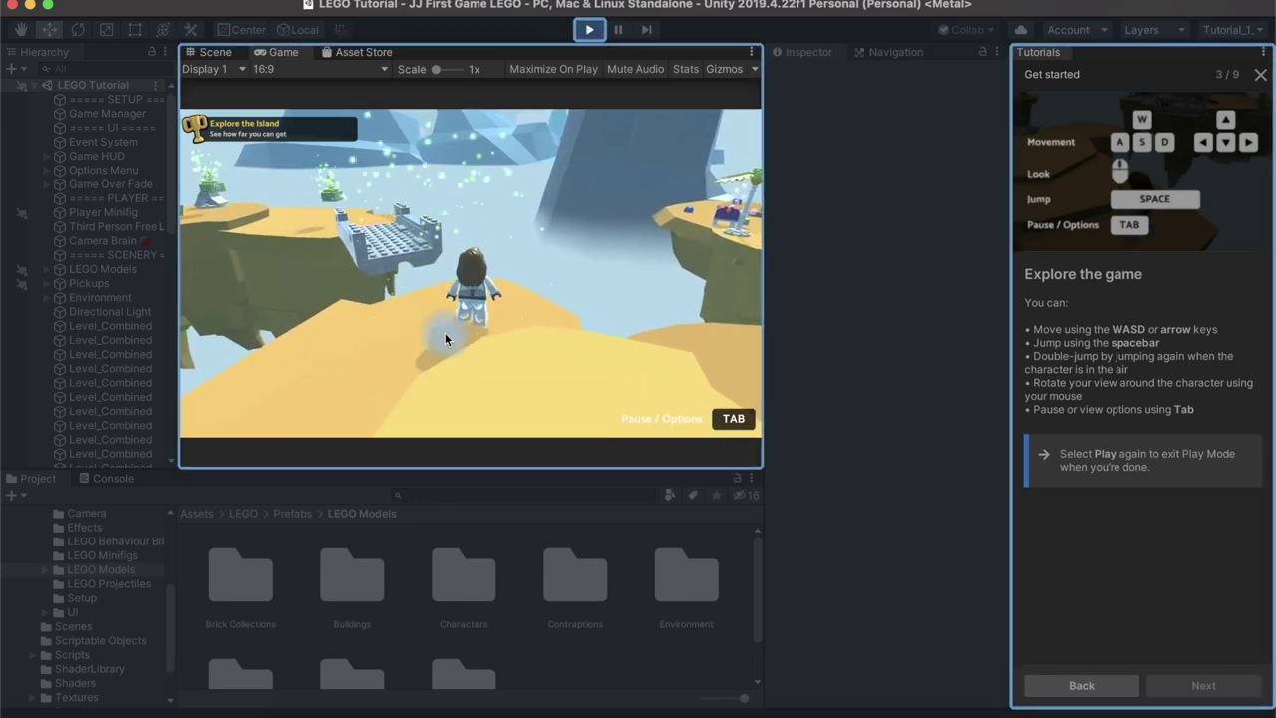
key(a)
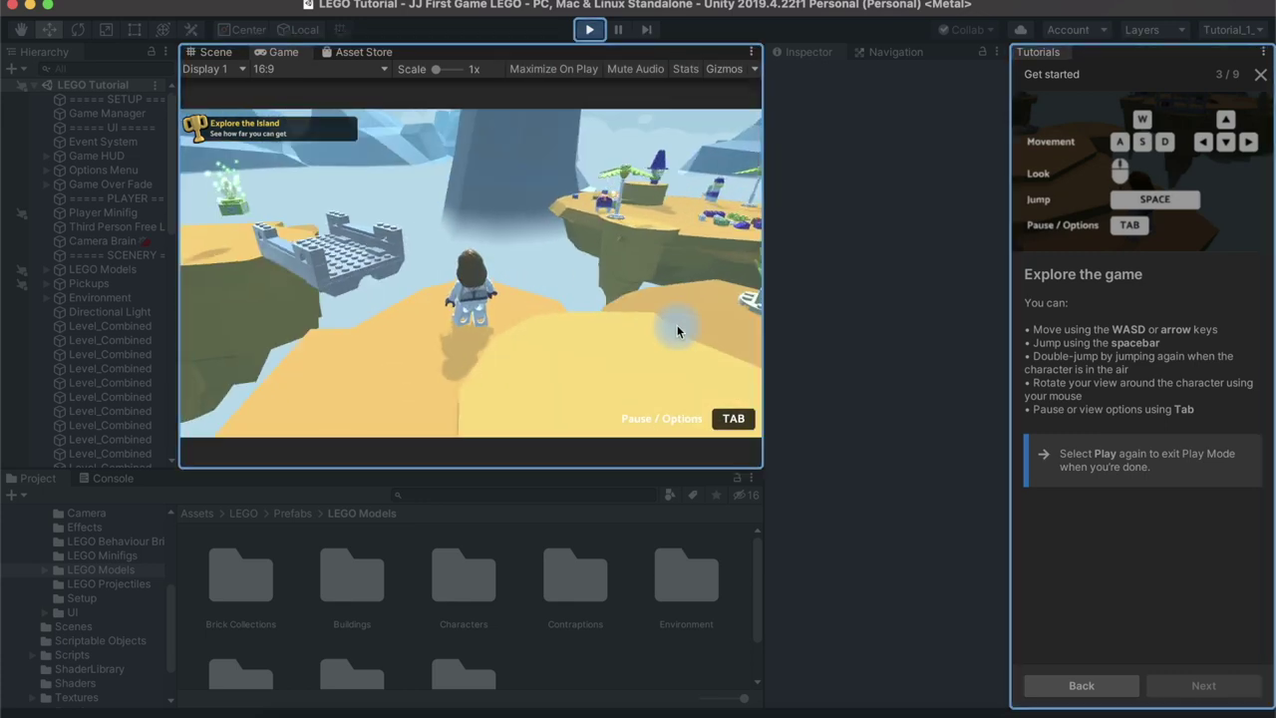
Step: Stop the game to exit Play Mode
click(590, 32)
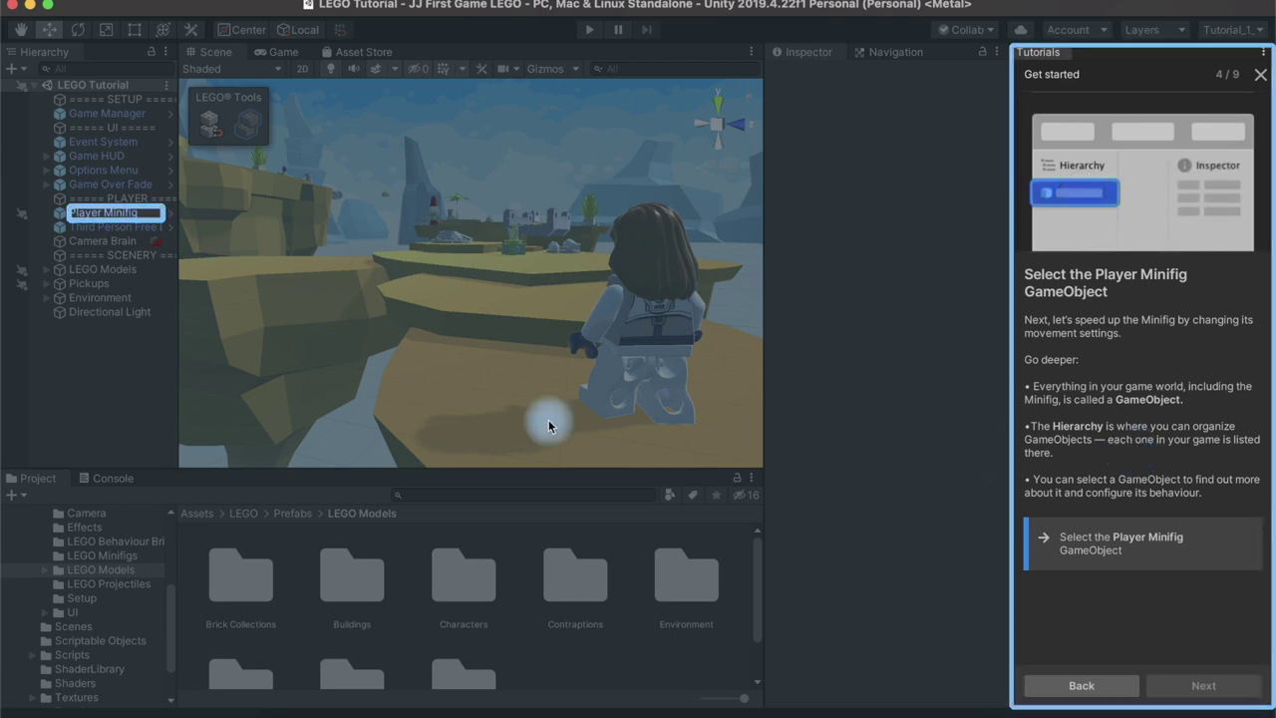
Step: Set Player Minifig's Max Forward Speed to 13 and advance the tutorial
click(95, 211)
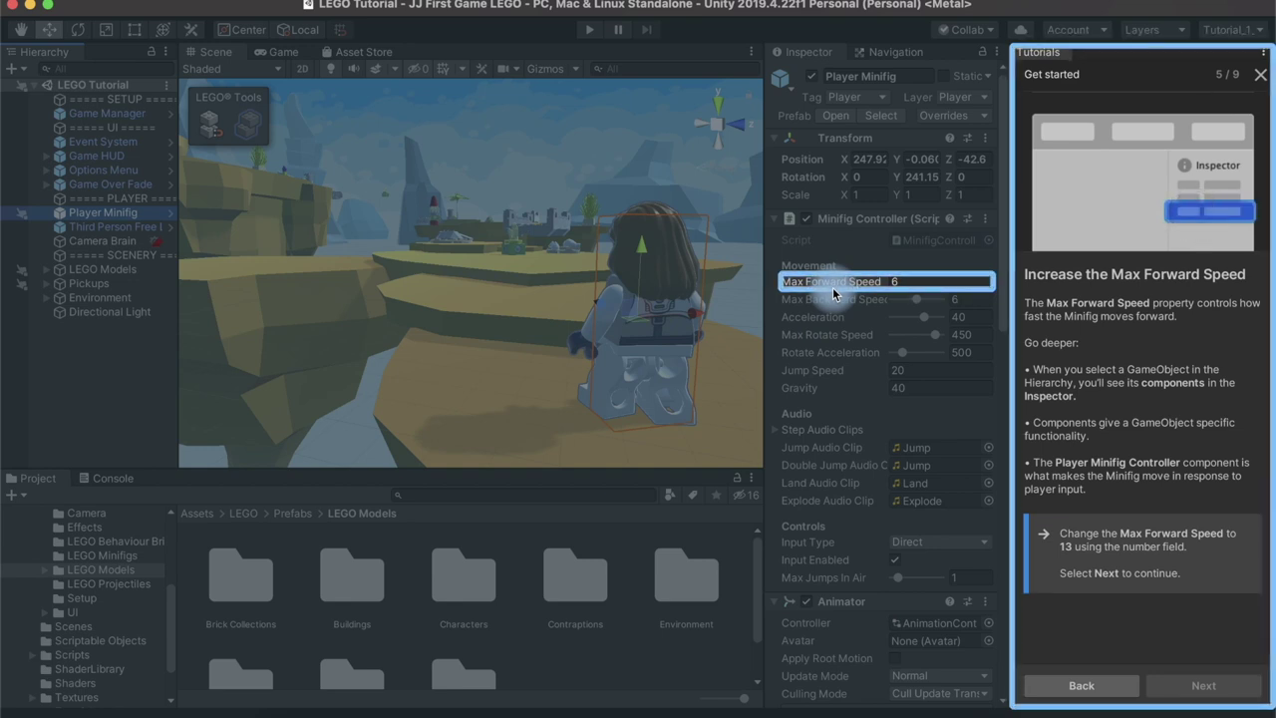
click(906, 281)
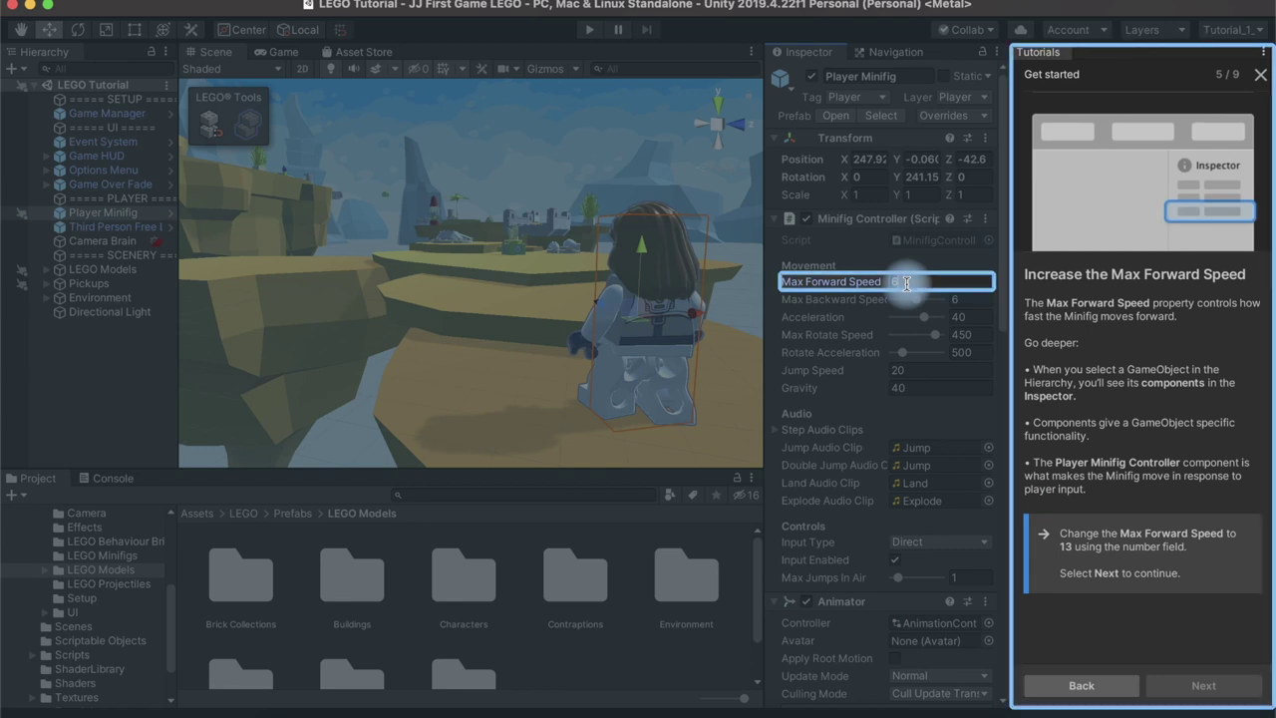
text(13)
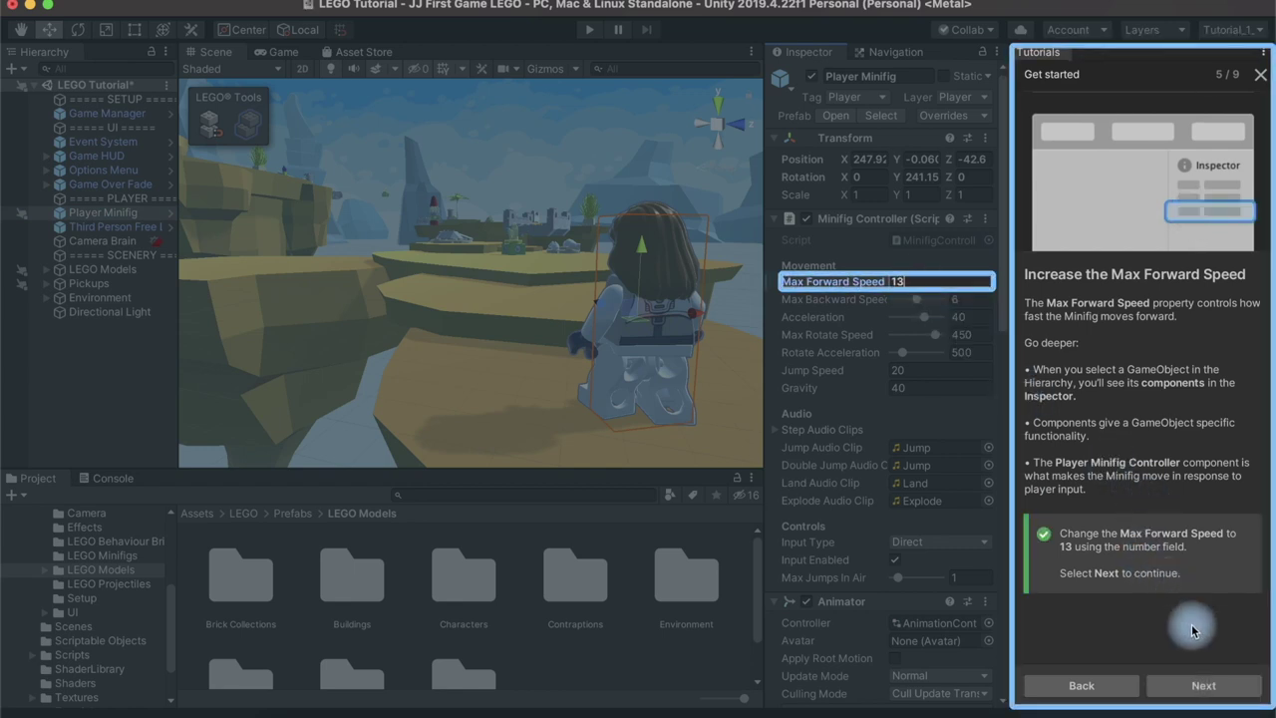
click(1196, 686)
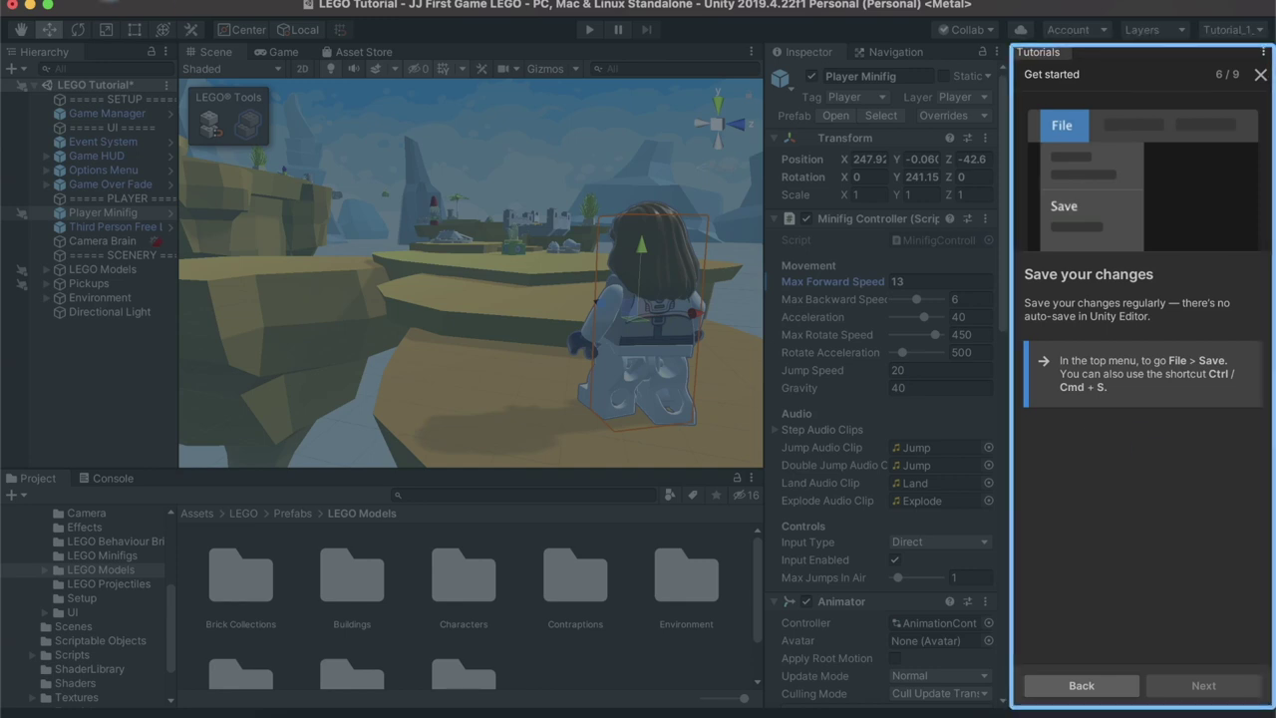
Step: Save the scene with the new speed via File > Save
click(123, 54)
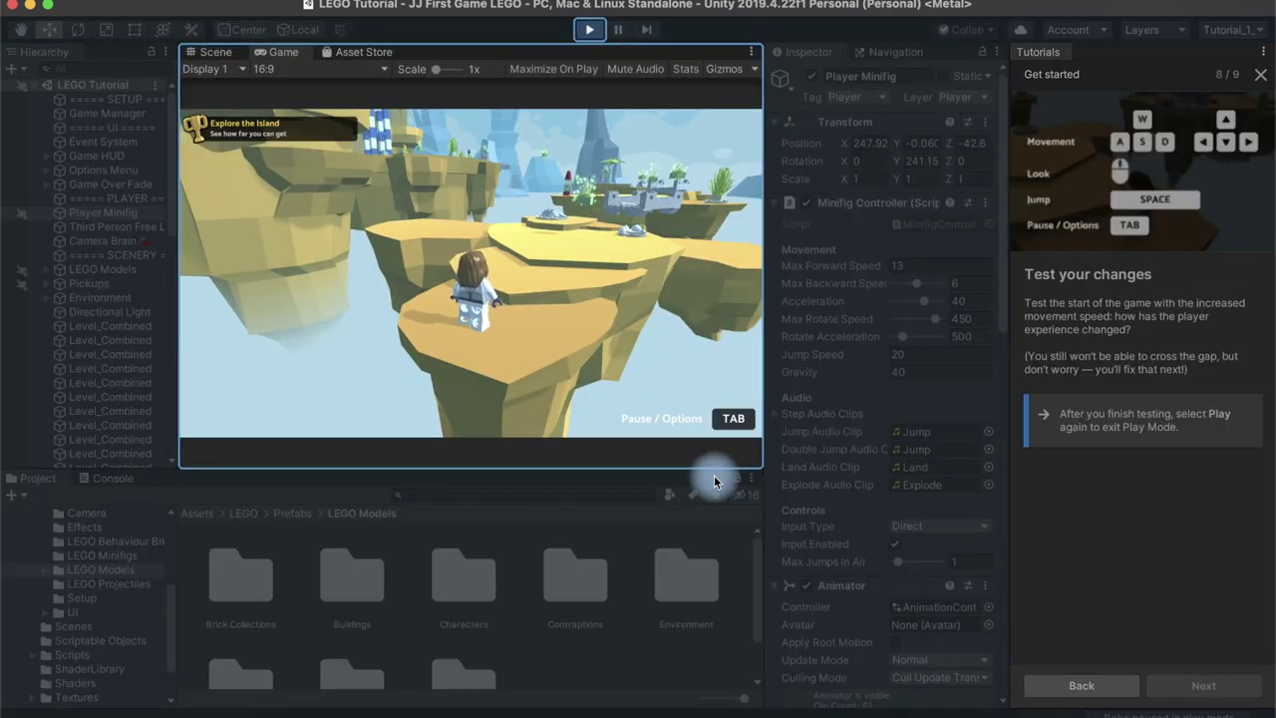
Step: Focus the game and run the minifig across the starting island and over the brick bridge
click(701, 202)
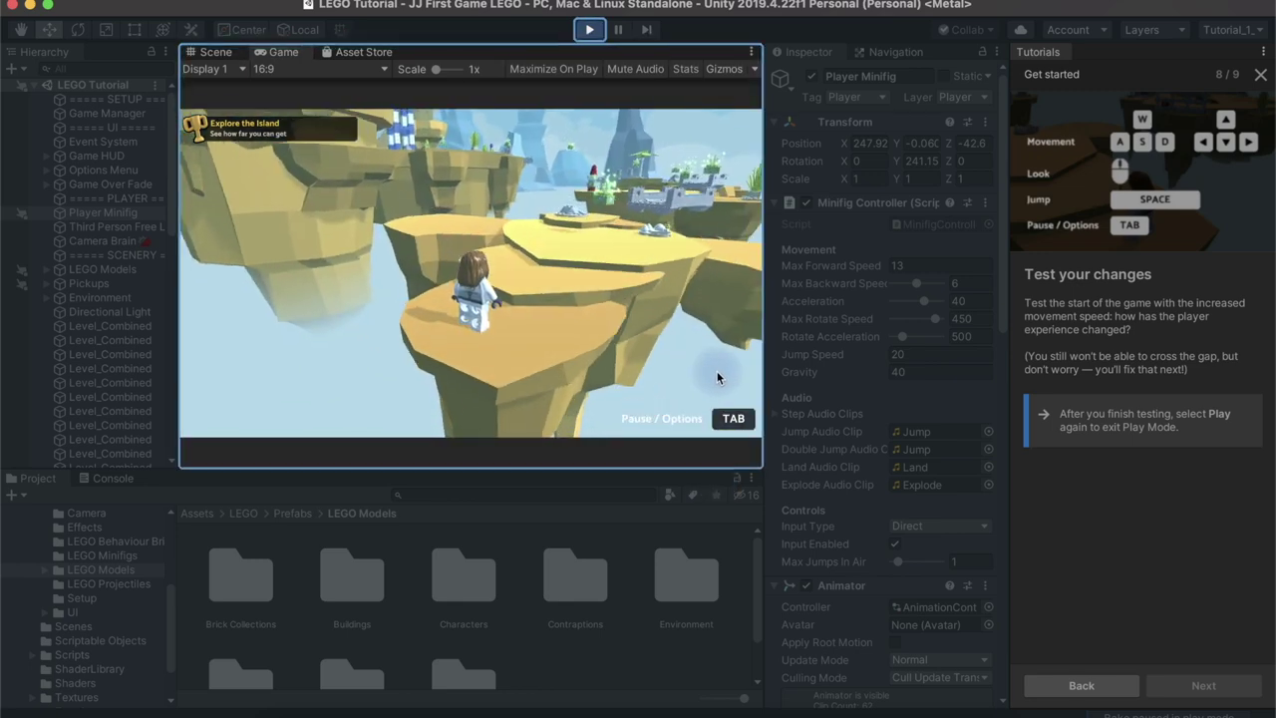
key(w)
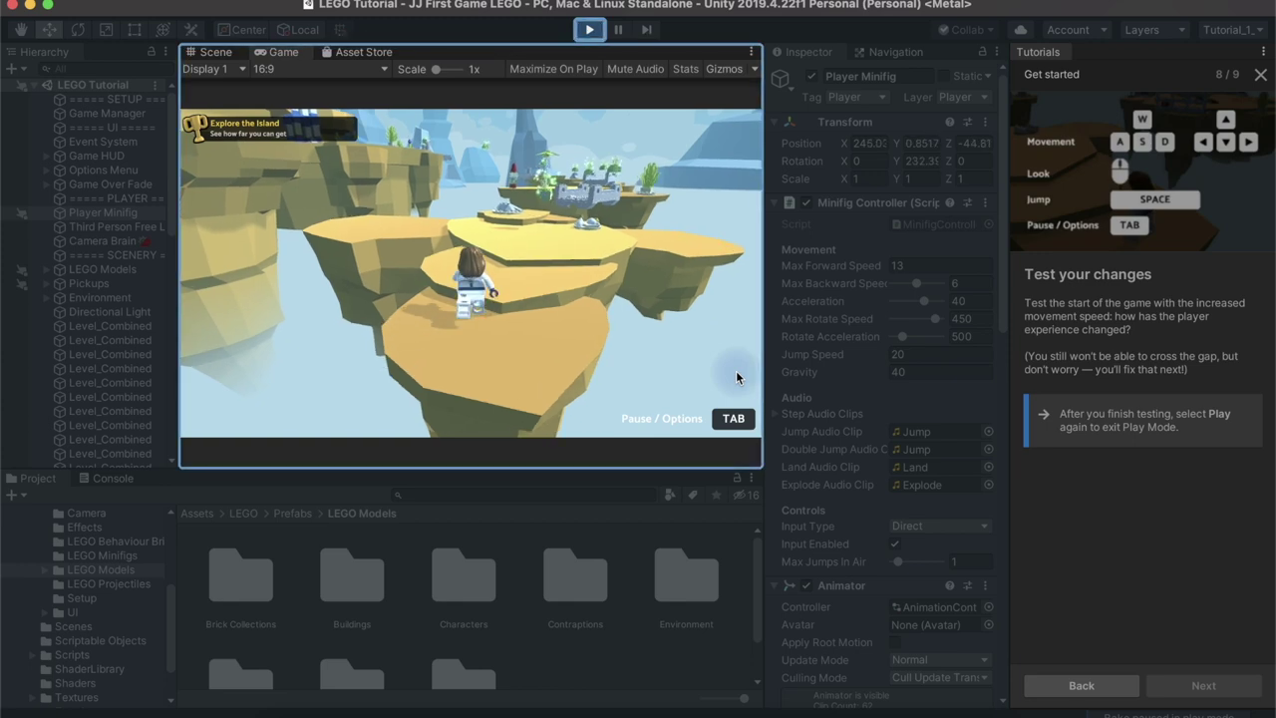
key(d)
key(w)
key(a)
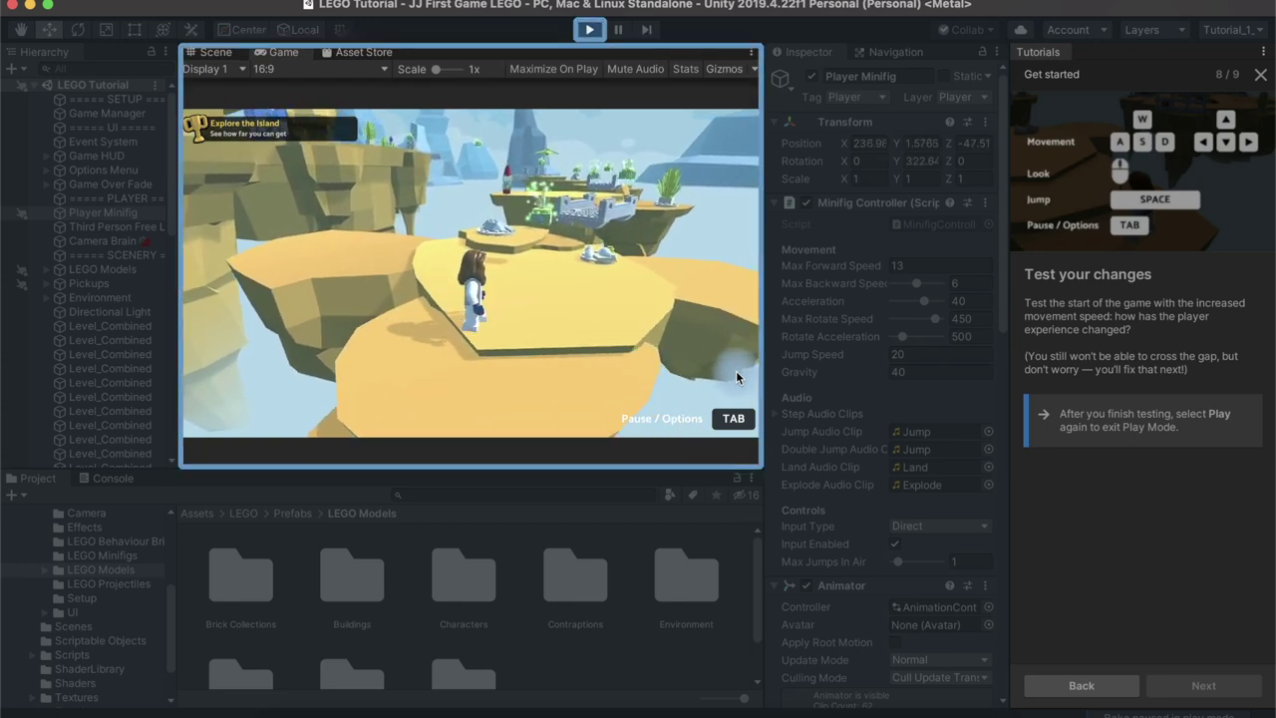
key(w)
key(a)
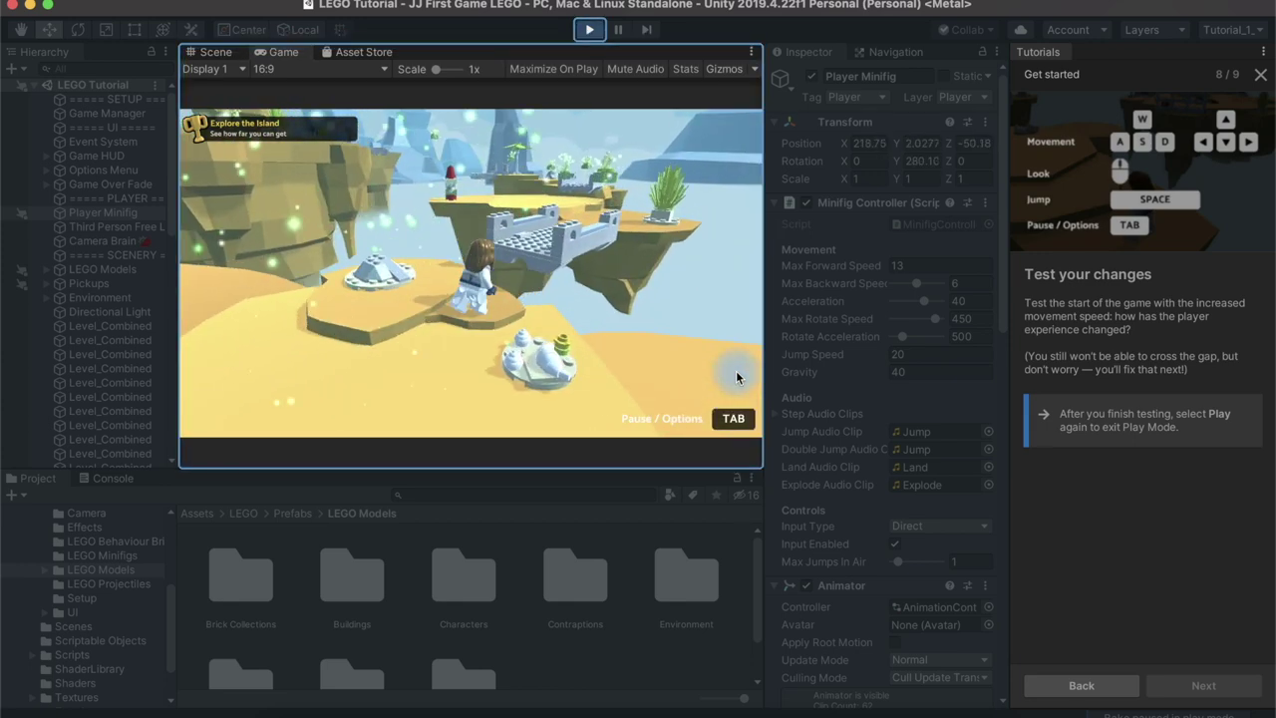
key(w)
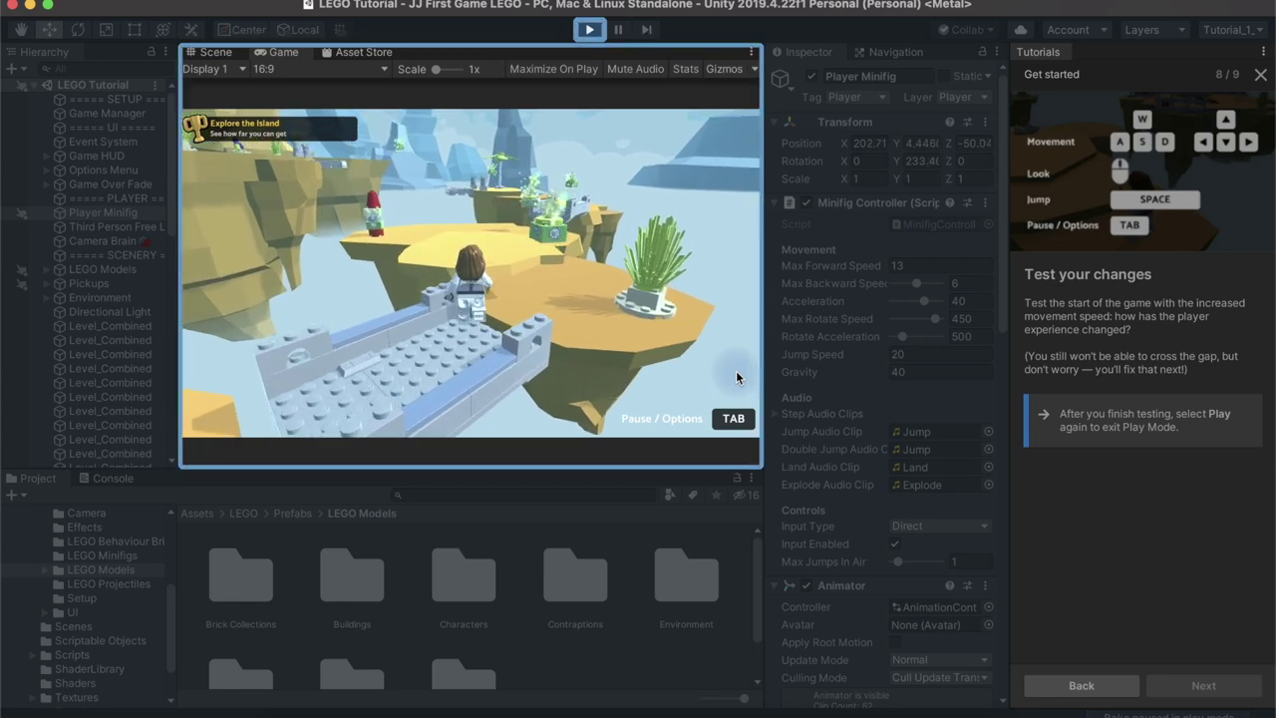
key(d)
key(w)
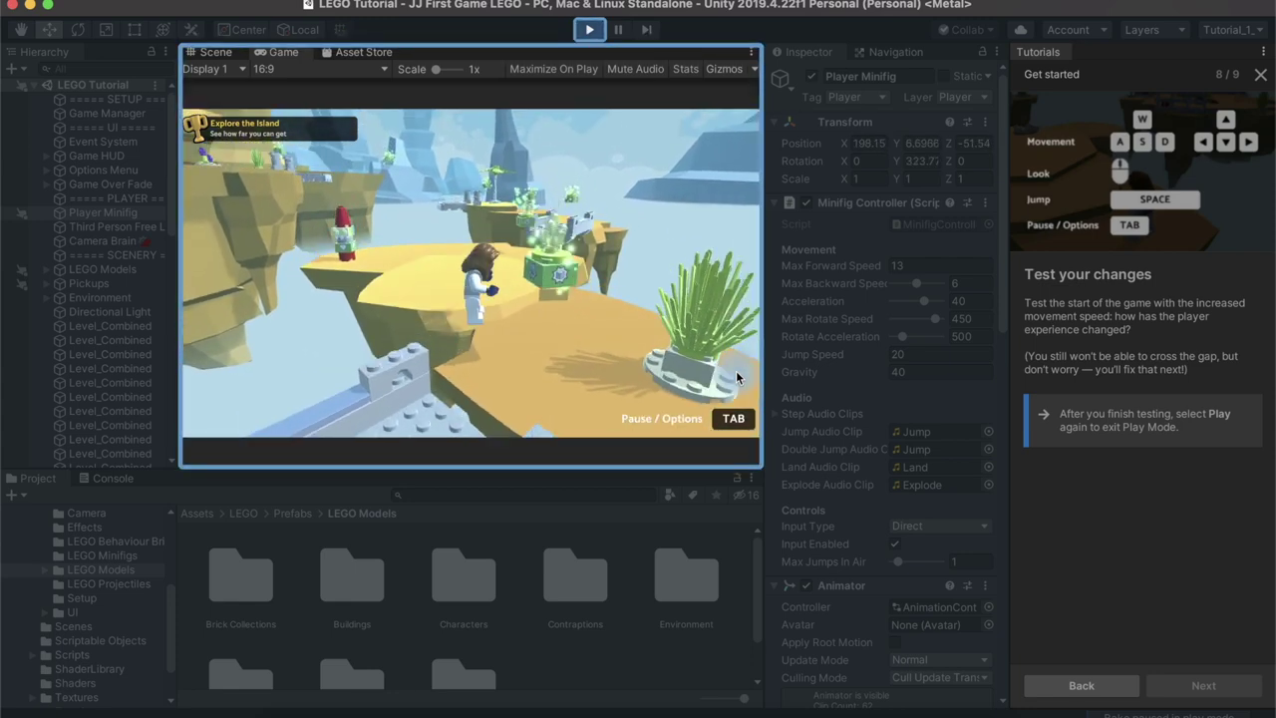
key(a)
Step: Run toward the castle bridge, collect the pickup, and jump the minifig onto the next island
key(w)
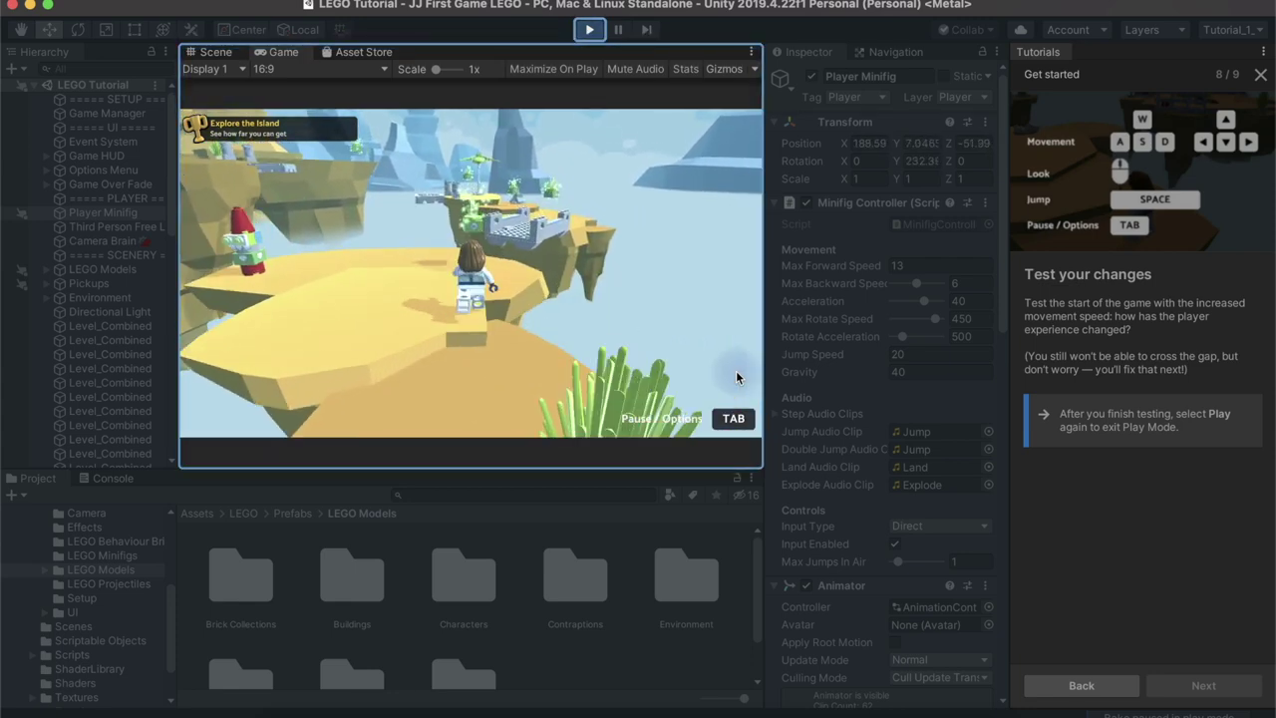
key(w)
key(d)
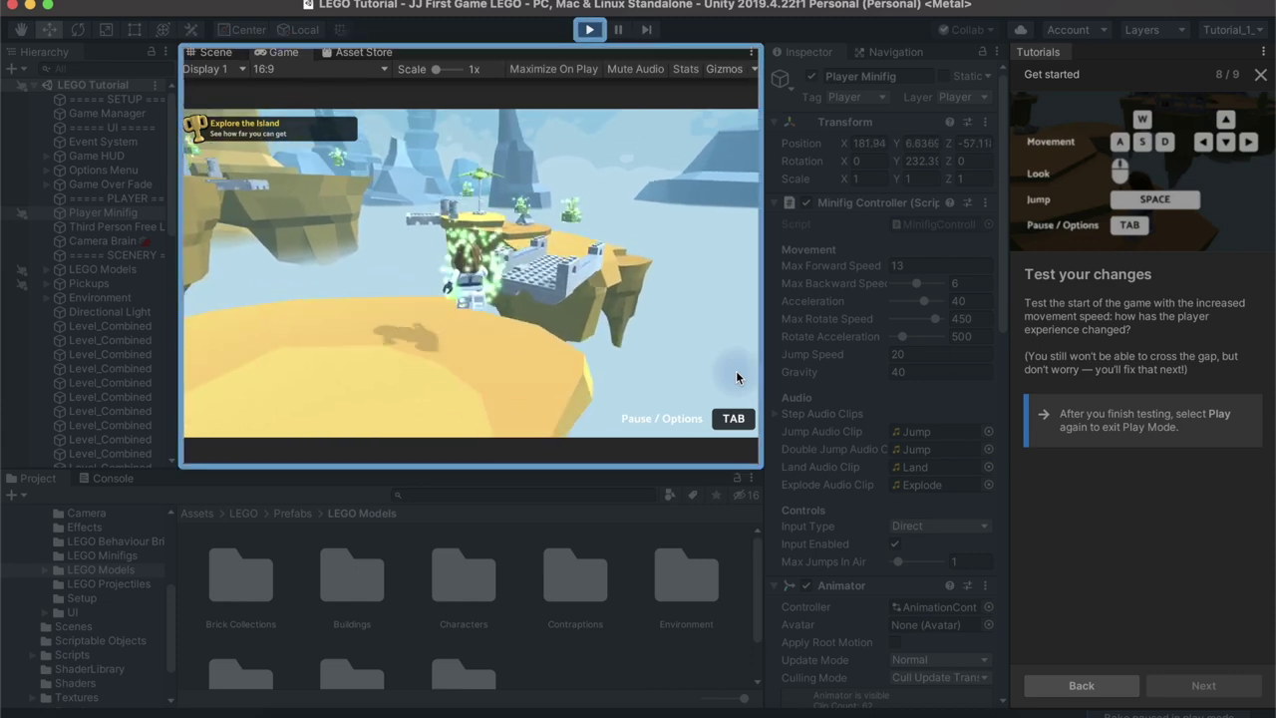
key(a)
key(w)
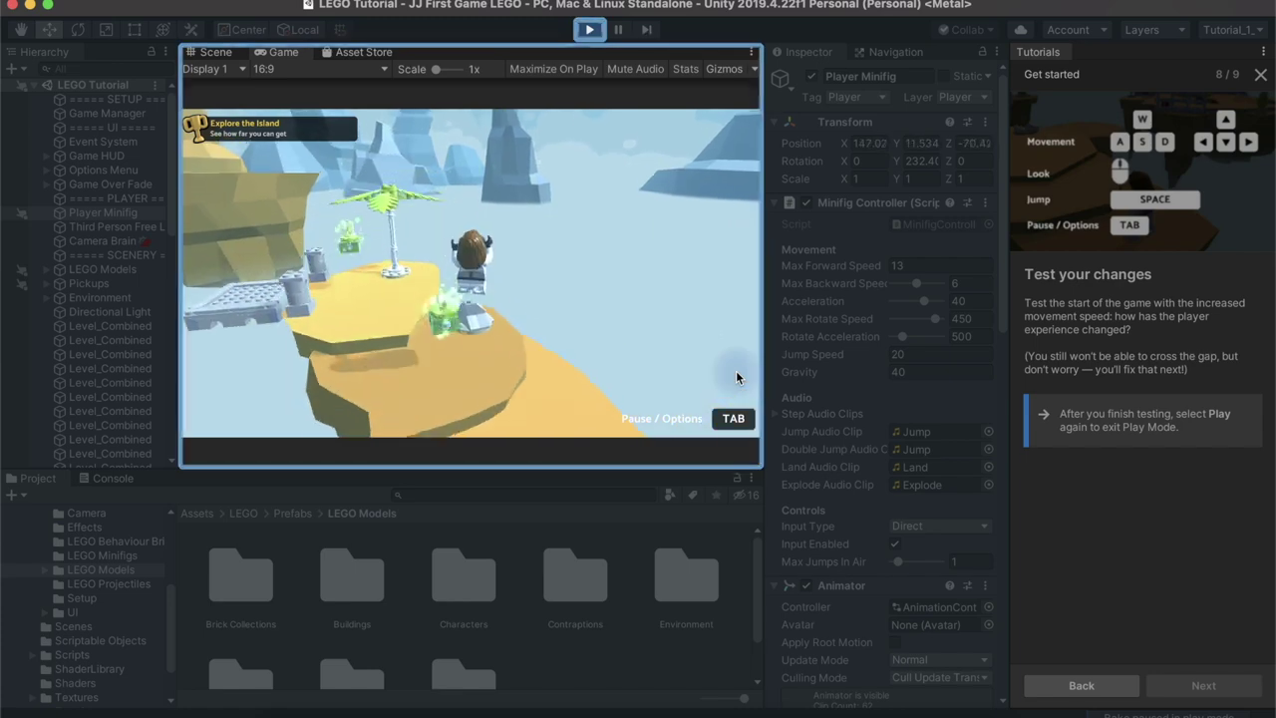
key(a)
key(w)
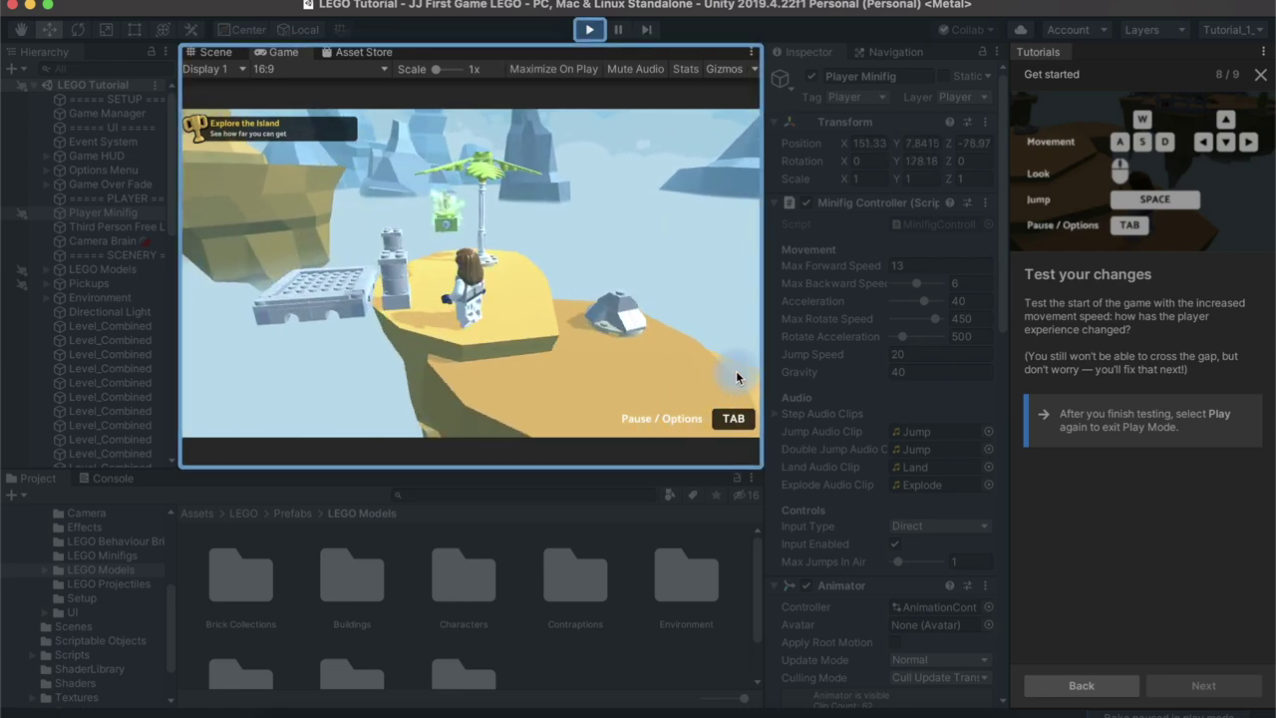
key(a)
key(space)
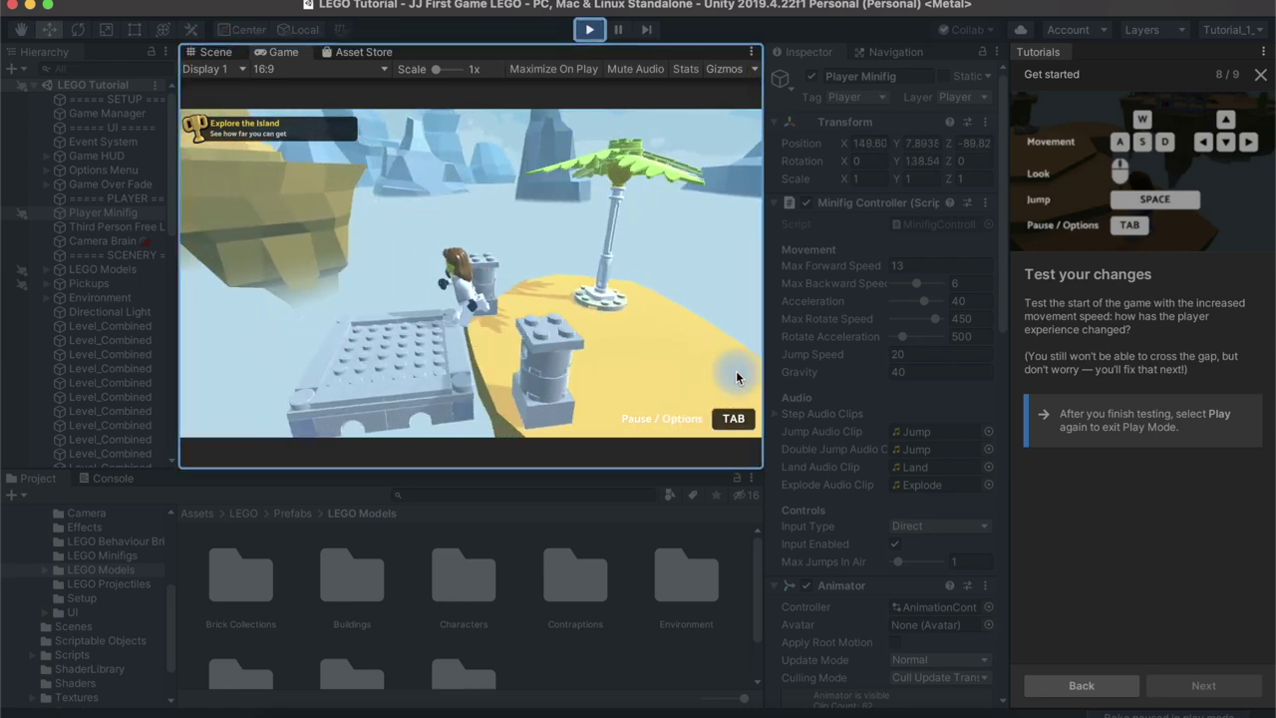
key(a)
key(w)
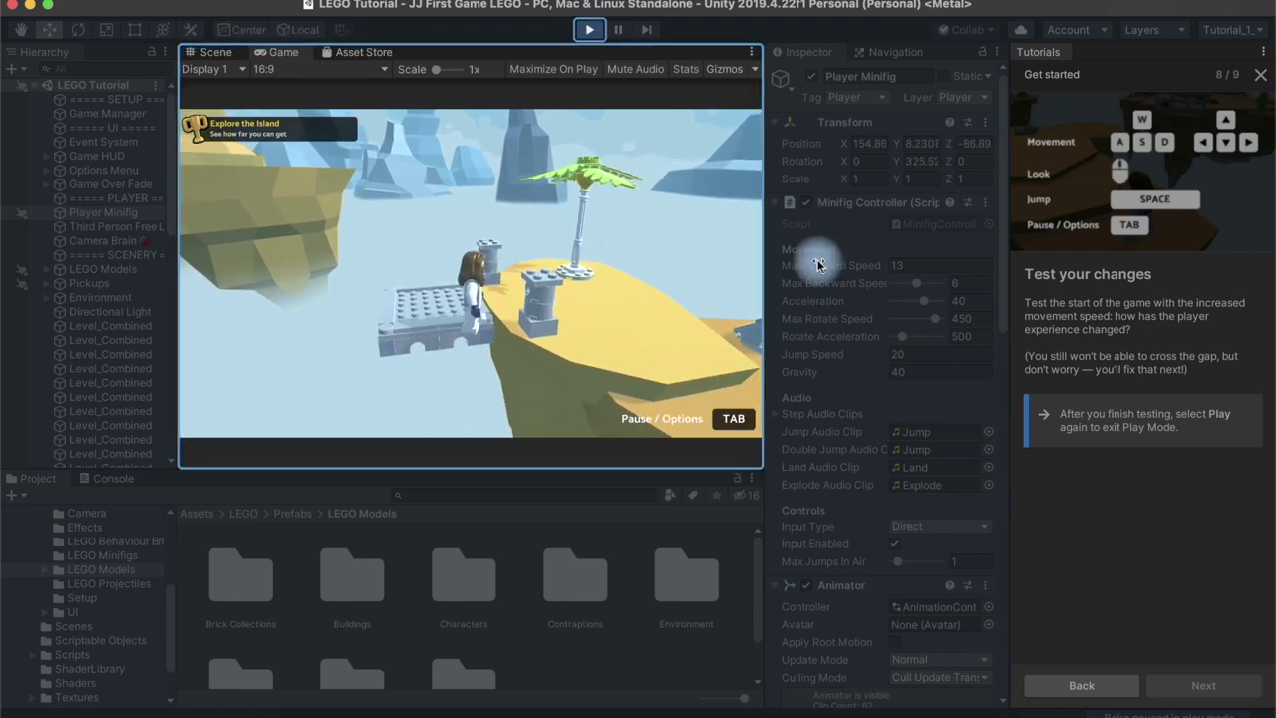
mouse_move(817, 137)
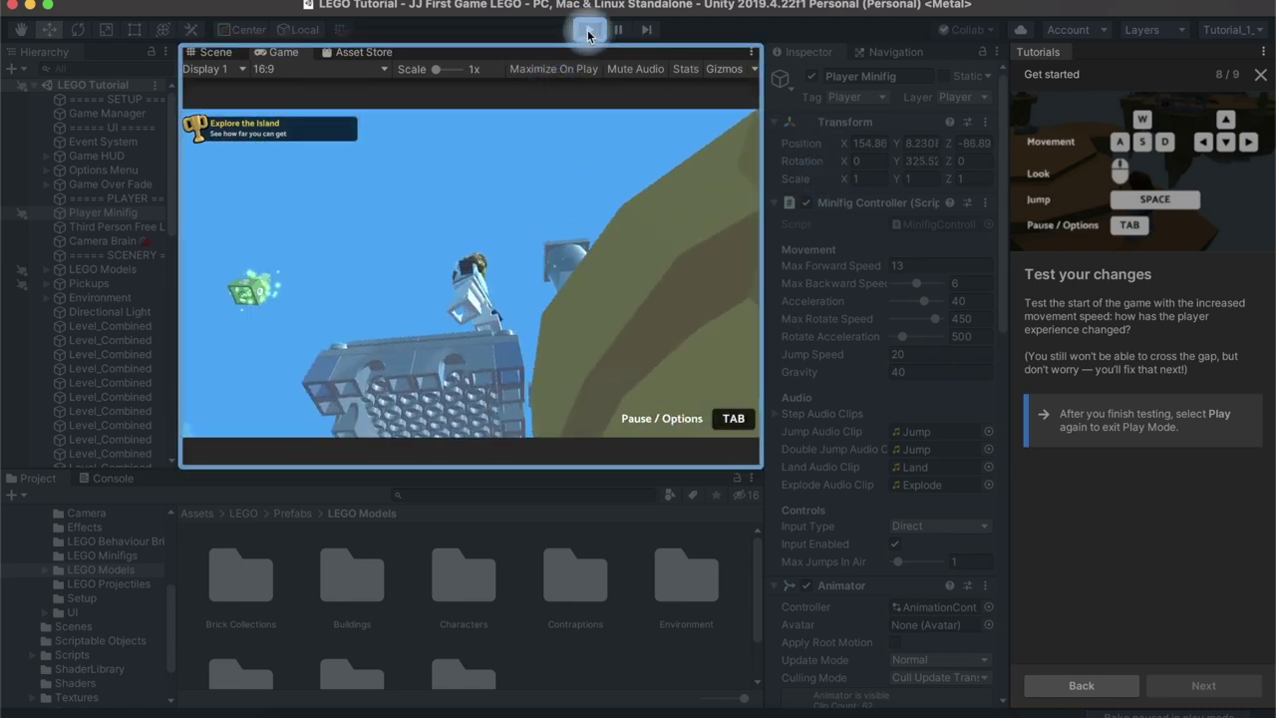
Step: Stop the running game to leave Play Mode
click(588, 35)
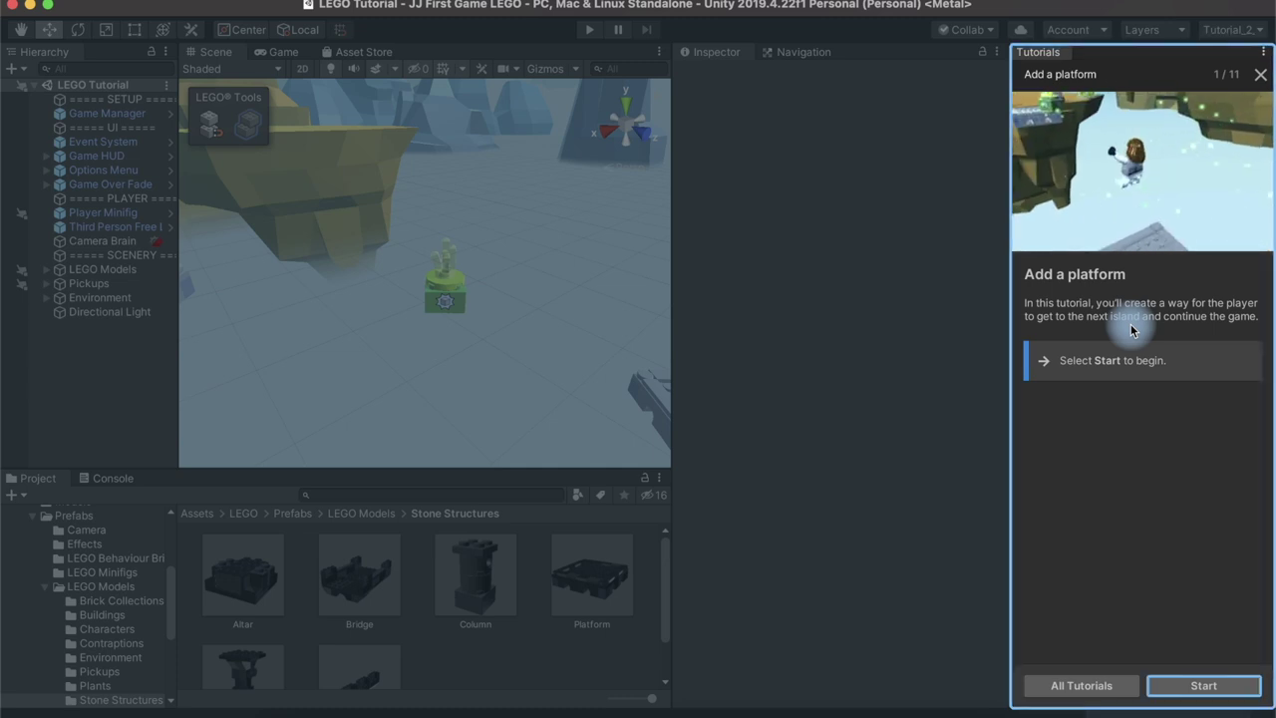
Step: Start the Add a platform tutorial and browse the LEGO Models folders, ending on Buildings
click(1197, 686)
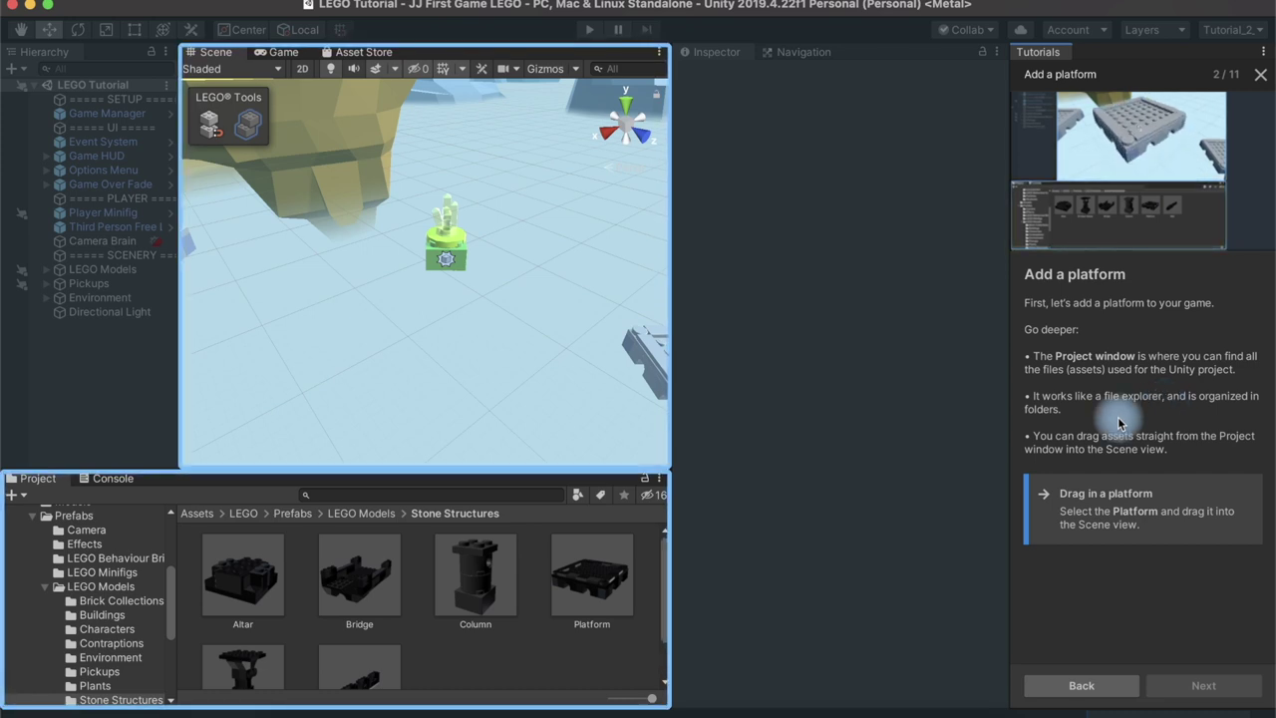
scroll(145, 618, down, 5)
scroll(140, 616, up, 4)
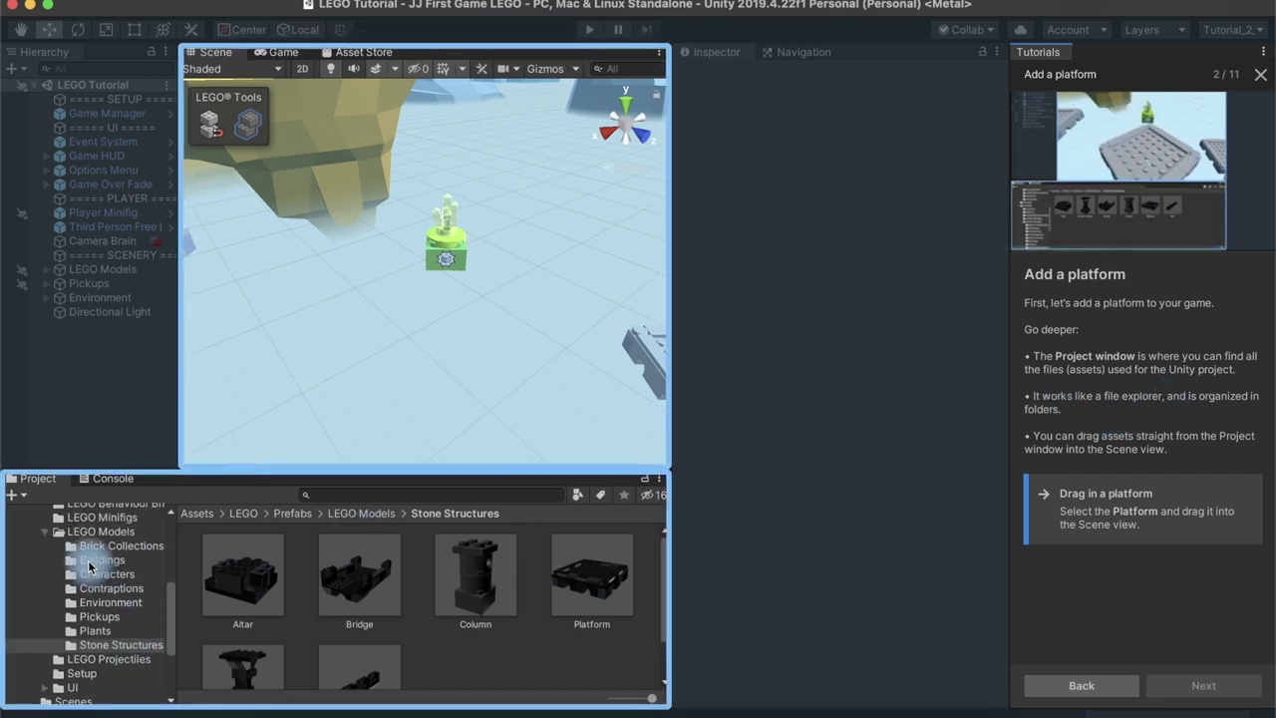
click(87, 560)
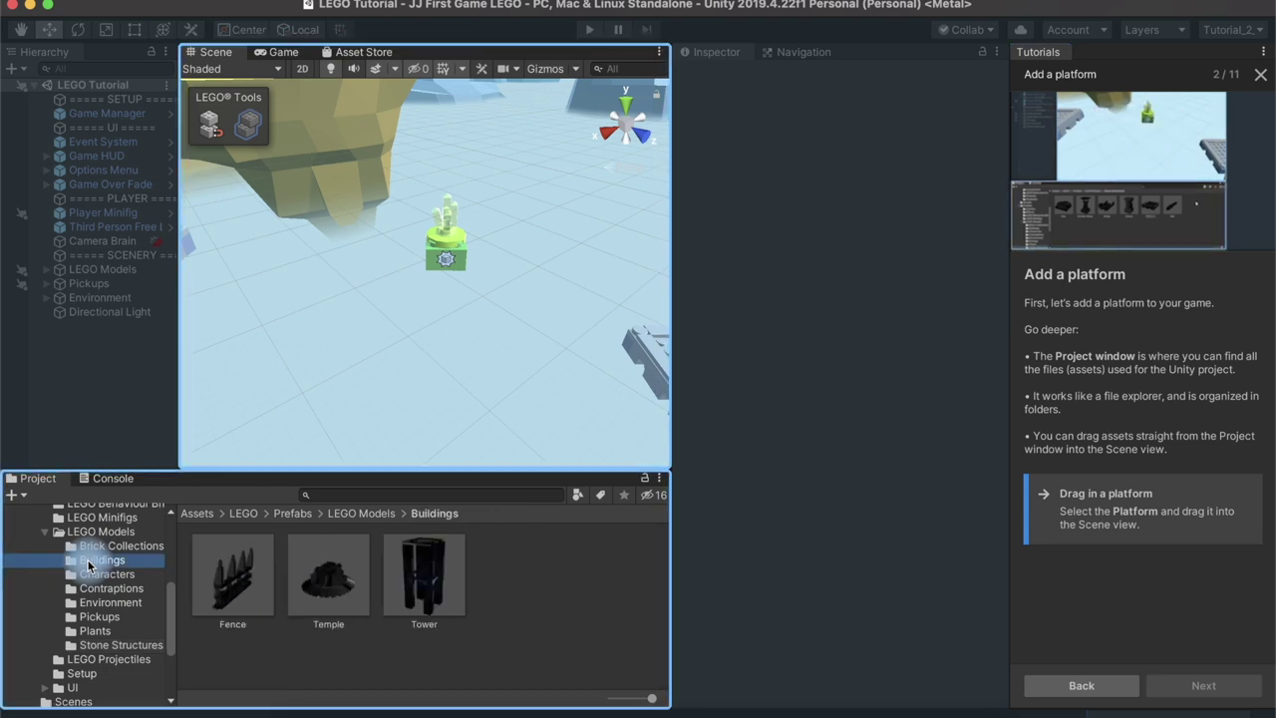
click(95, 576)
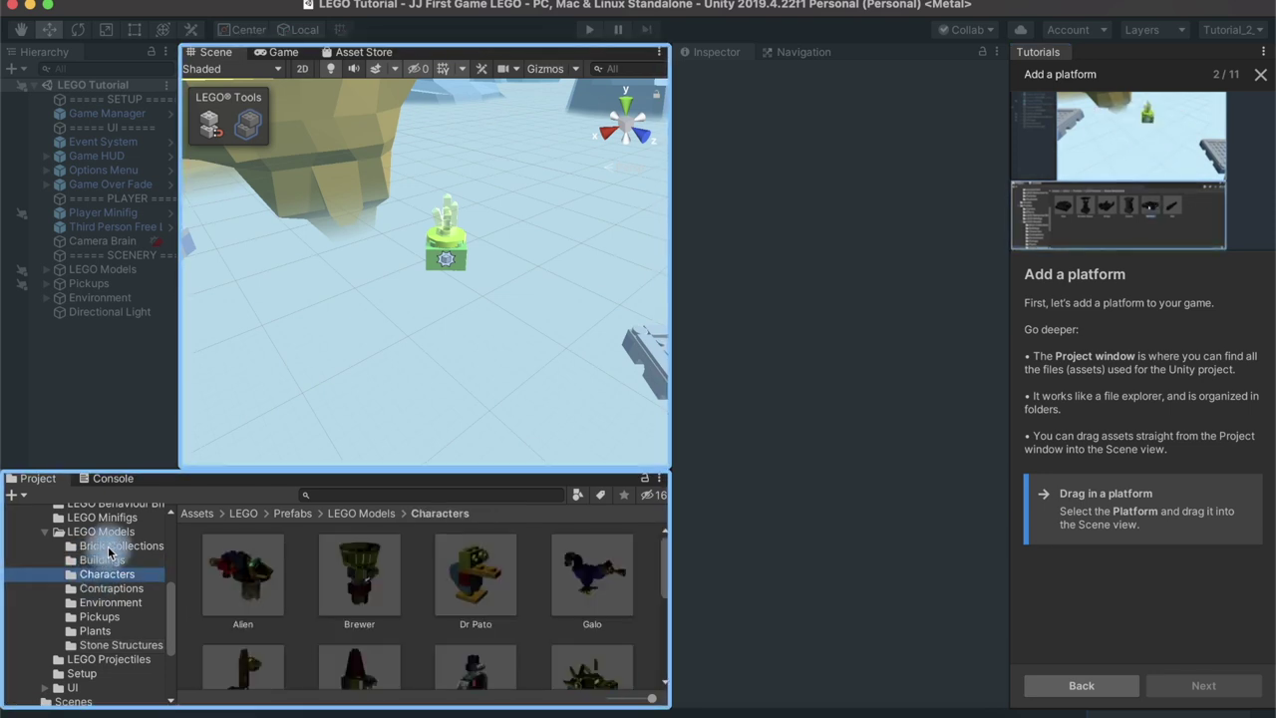
click(106, 546)
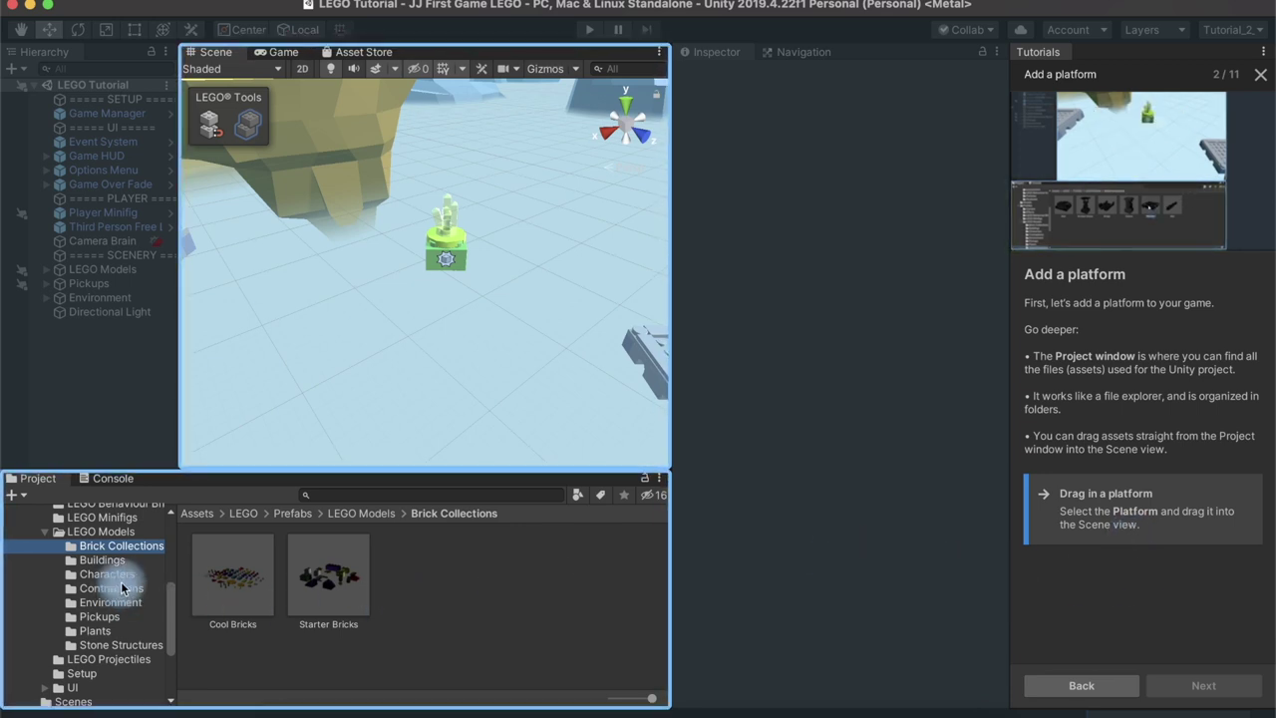
click(102, 560)
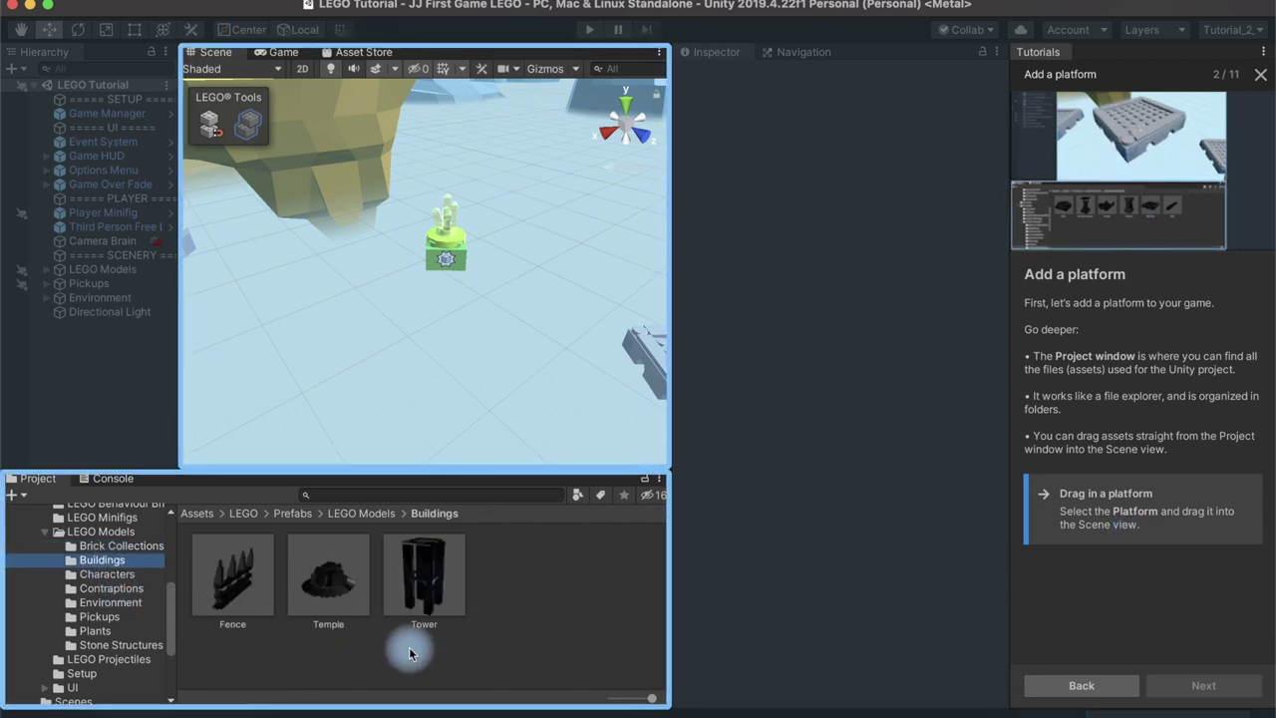
Step: Drag the Temple prefab into the scene and move it toward the lower right
click(335, 596)
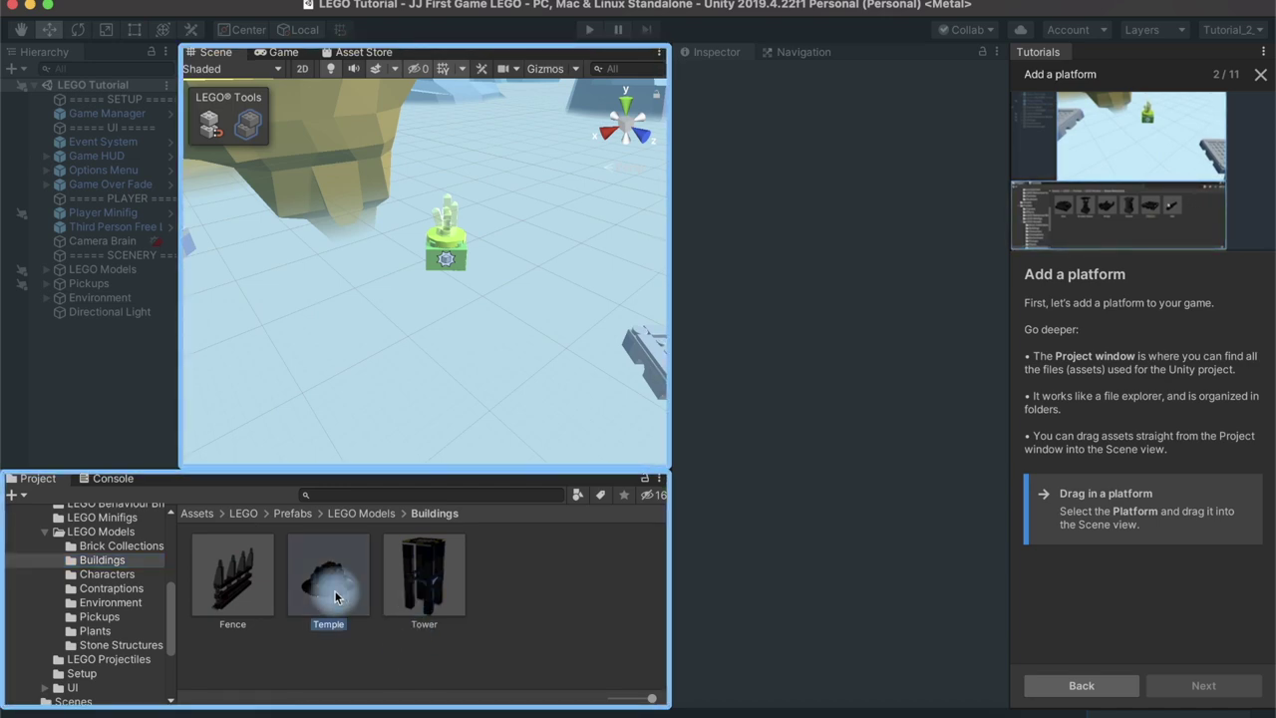
mouse_move(337, 571)
mouse_down()
mouse_move(324, 368)
mouse_move(406, 378)
mouse_move(490, 275)
mouse_move(296, 383)
mouse_up()
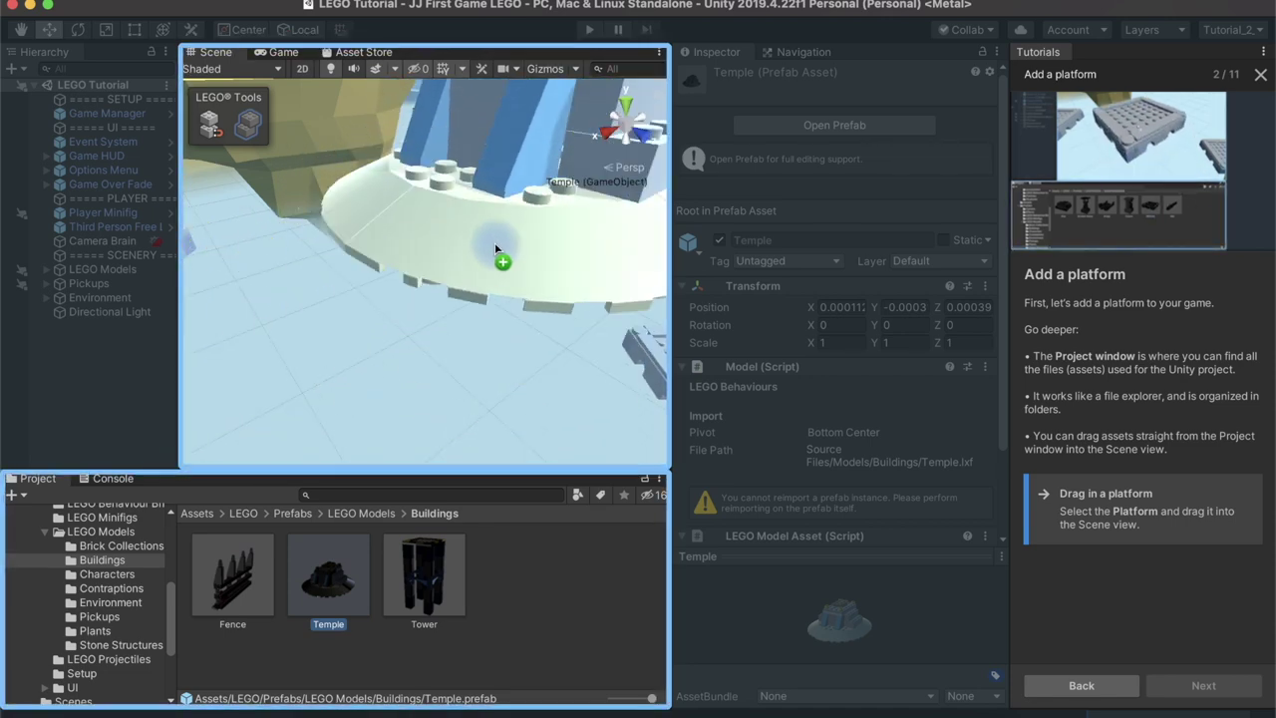
drag(296, 380, 324, 380)
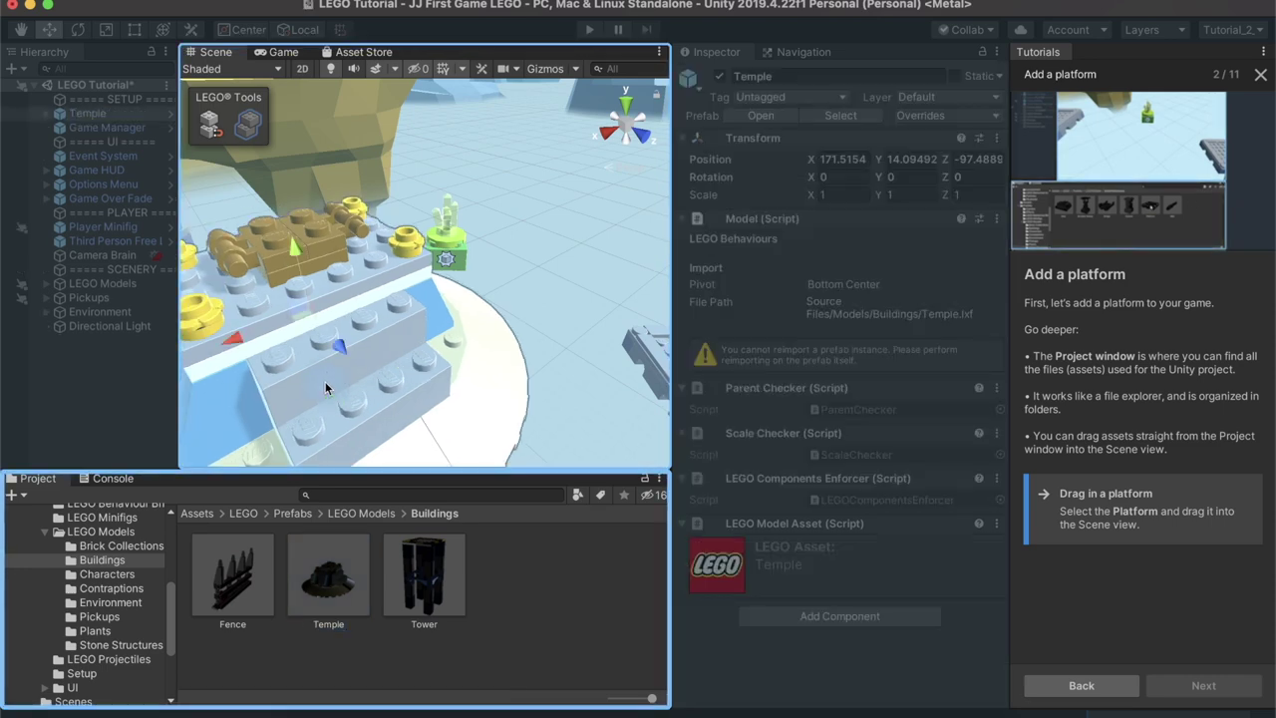
click(326, 387)
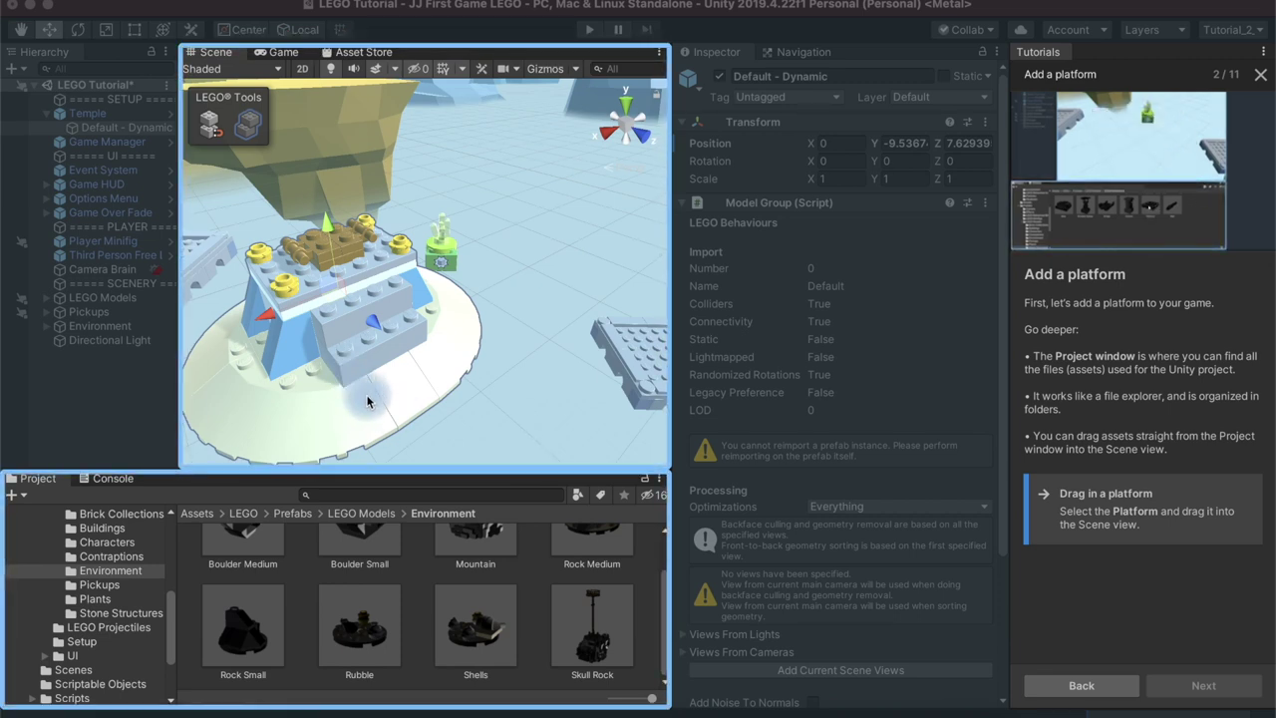
click(445, 528)
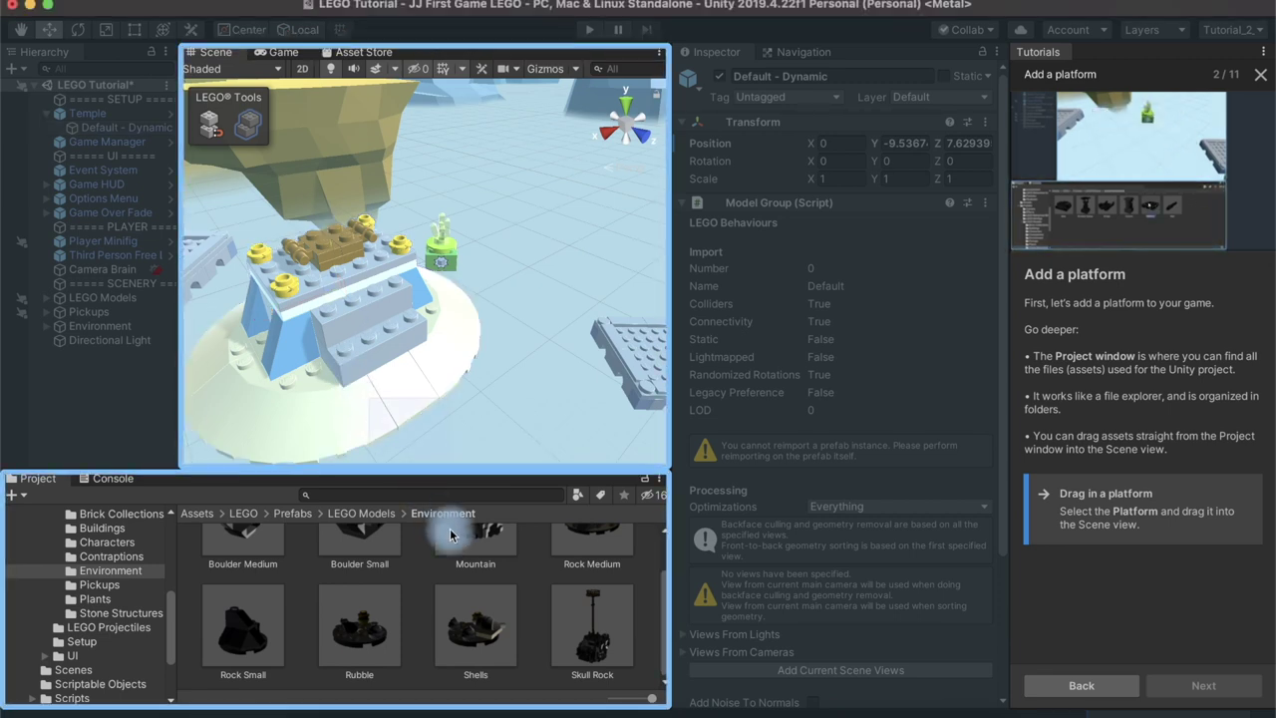
click(320, 283)
mouse_move(334, 286)
mouse_down()
mouse_move(481, 417)
mouse_move(563, 417)
mouse_up()
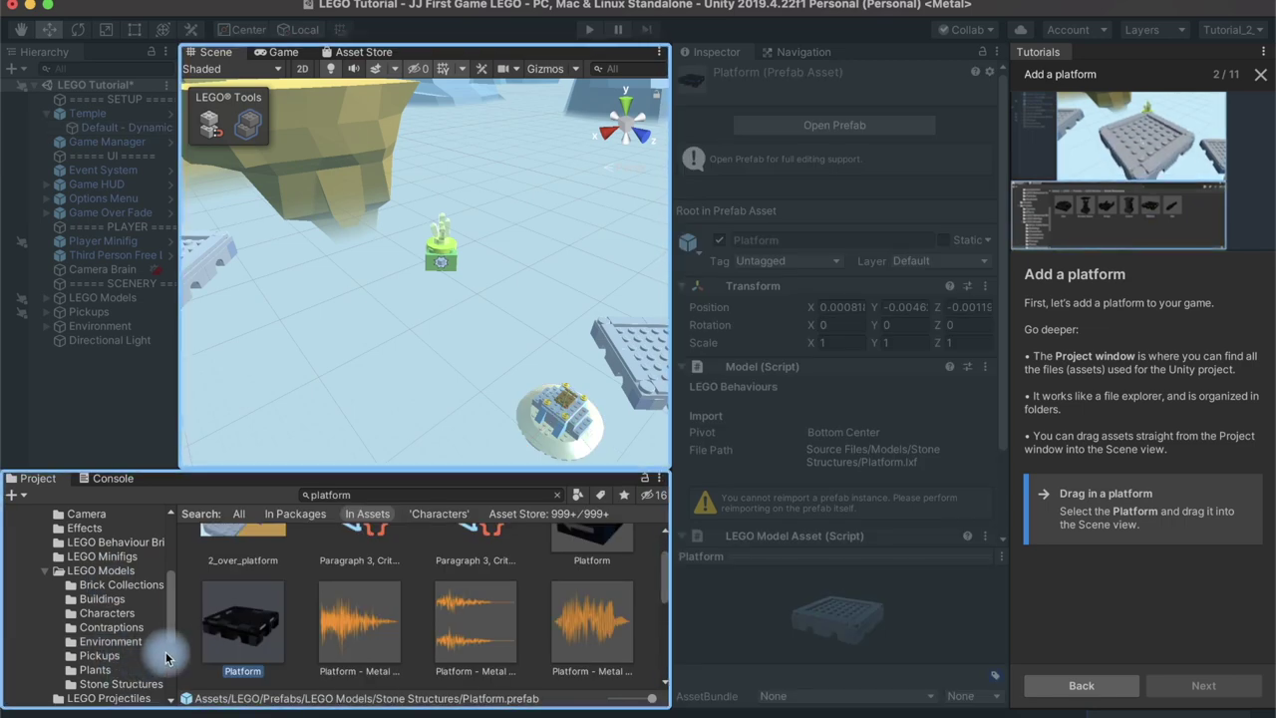
Step: Open Stone Structures and drag the Platform prefab into the scene beside the island
click(121, 684)
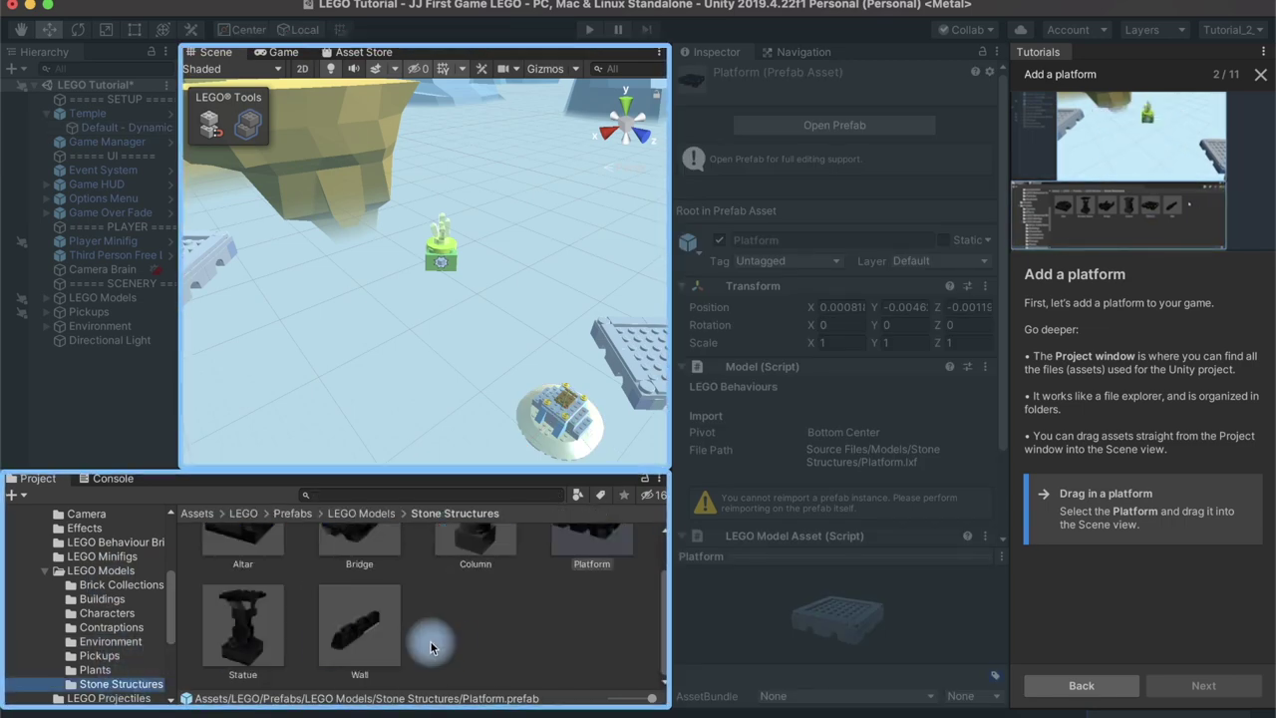
scroll(448, 643, up, 2)
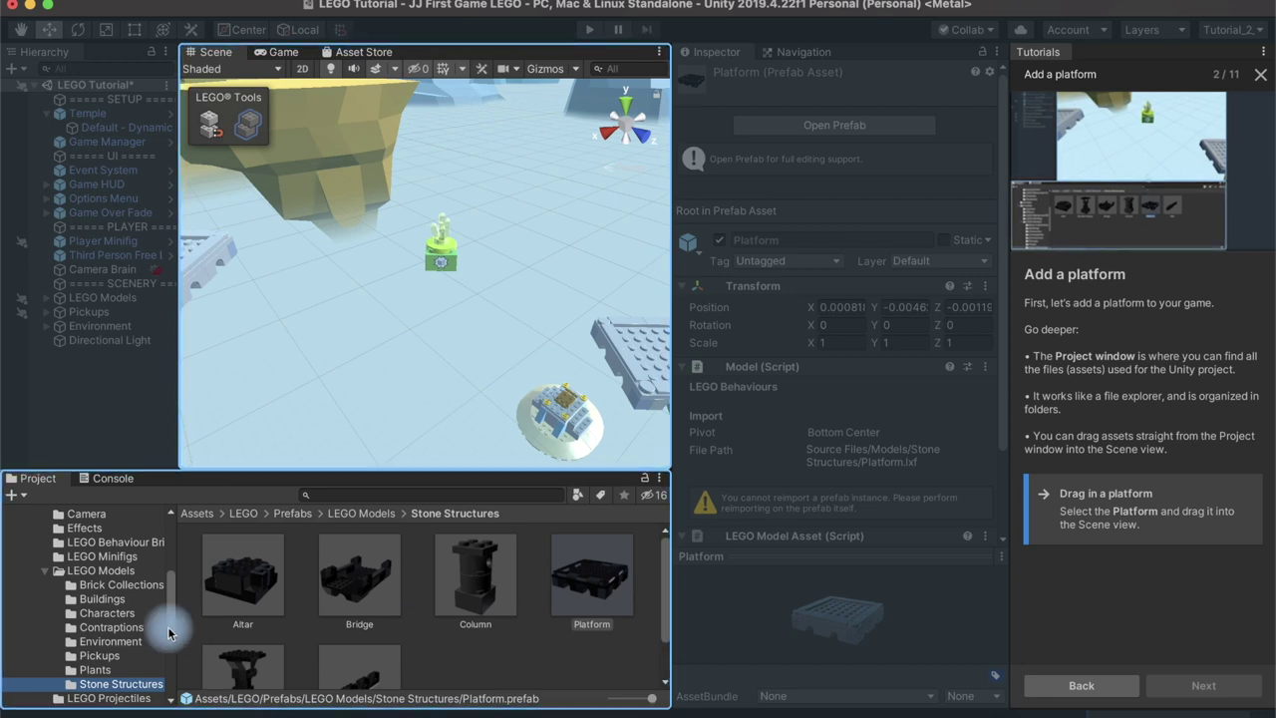
scroll(139, 653, down, 1)
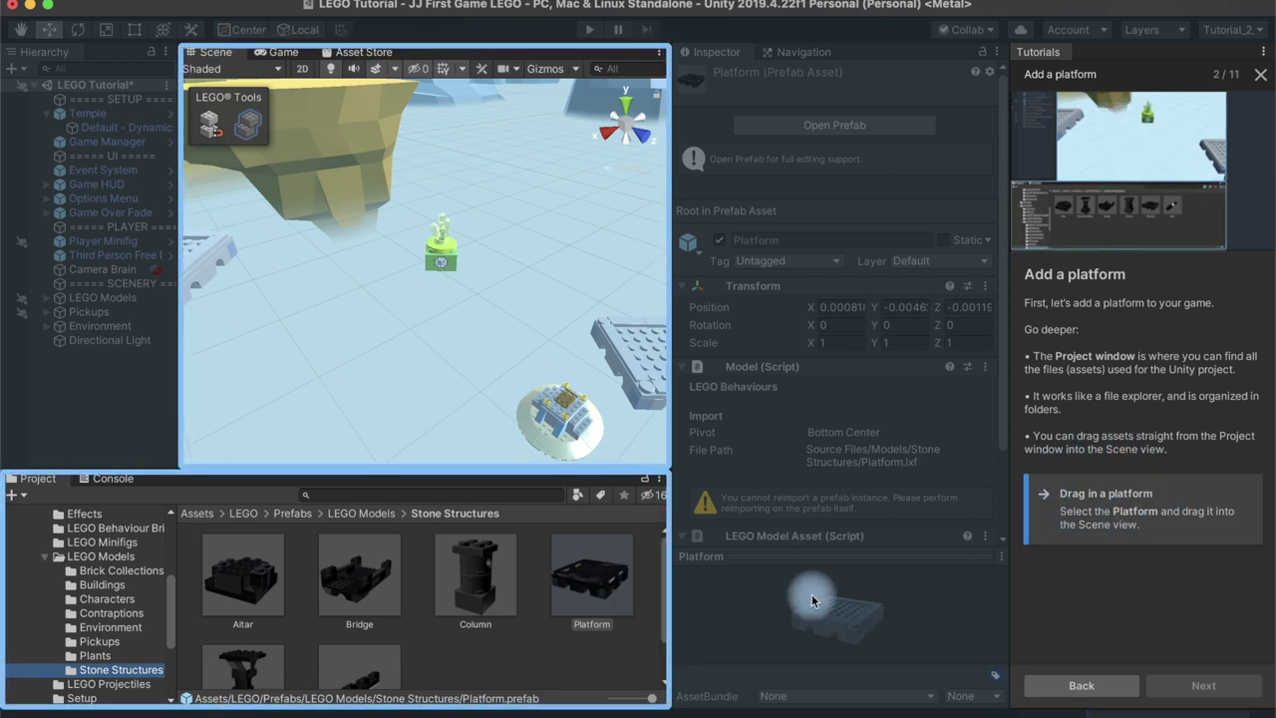
drag(603, 589, 327, 366)
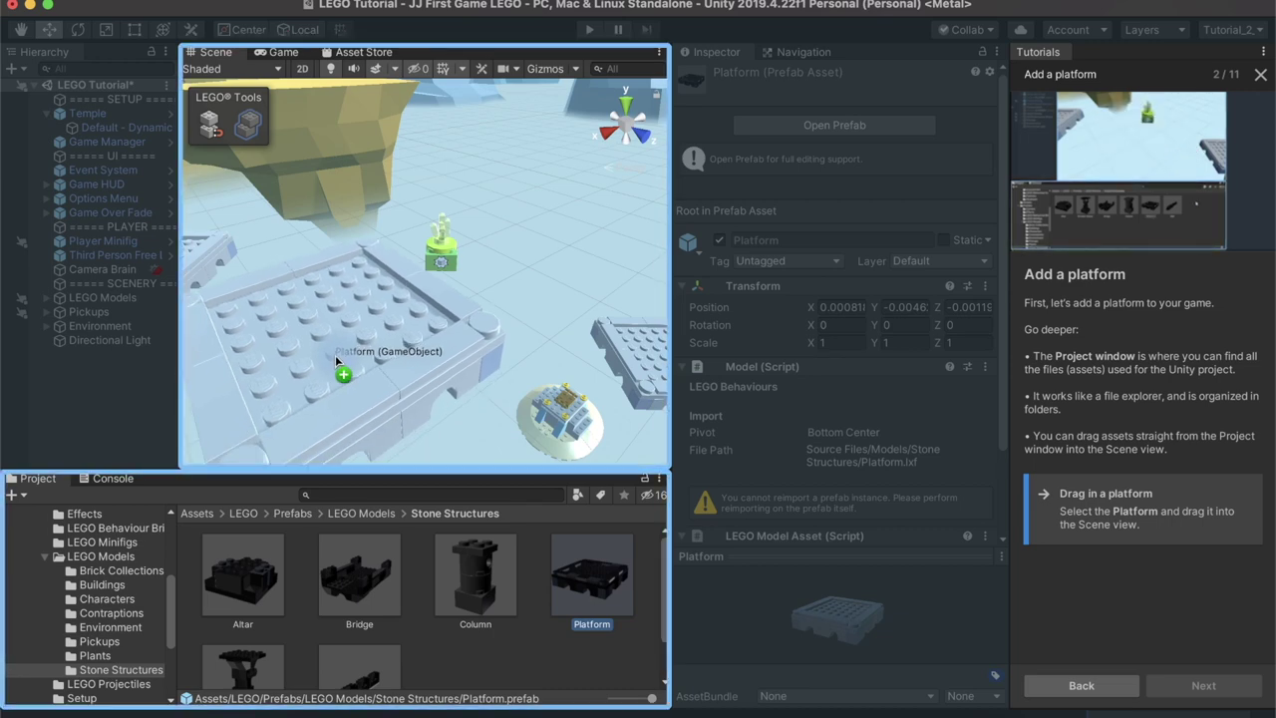
drag(327, 366, 336, 362)
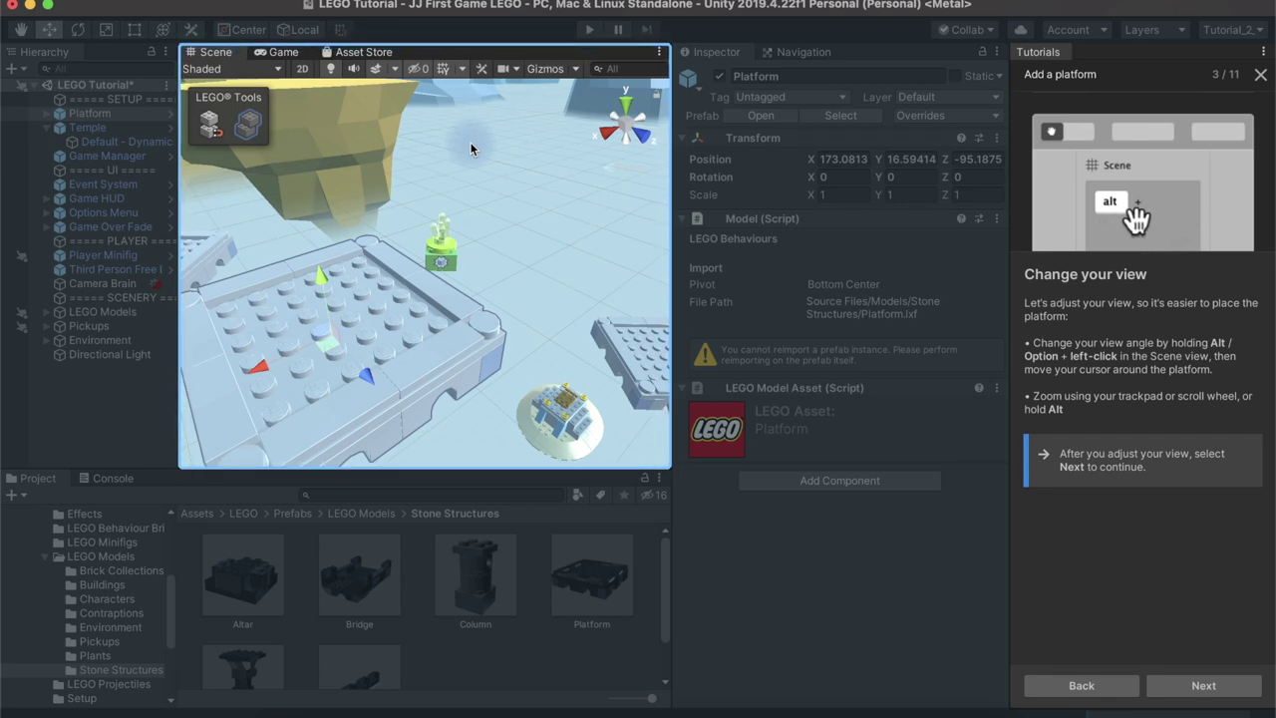
Step: Orbit around the new platform, advance the tutorial, and select the Move Tool
mouse_move(344, 343)
alt+mouse_down()
mouse_move(538, 232)
mouse_move(332, 315)
mouse_move(301, 374)
mouse_move(470, 255)
alt+mouse_up()
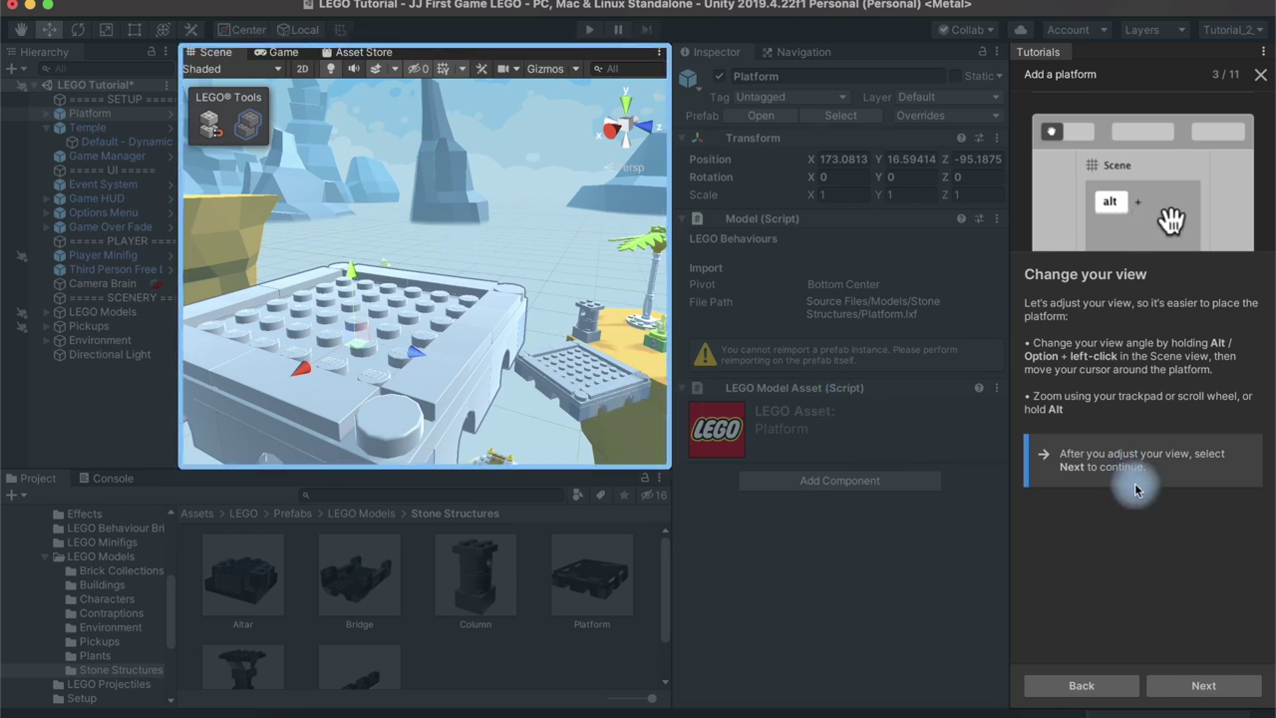
click(1201, 685)
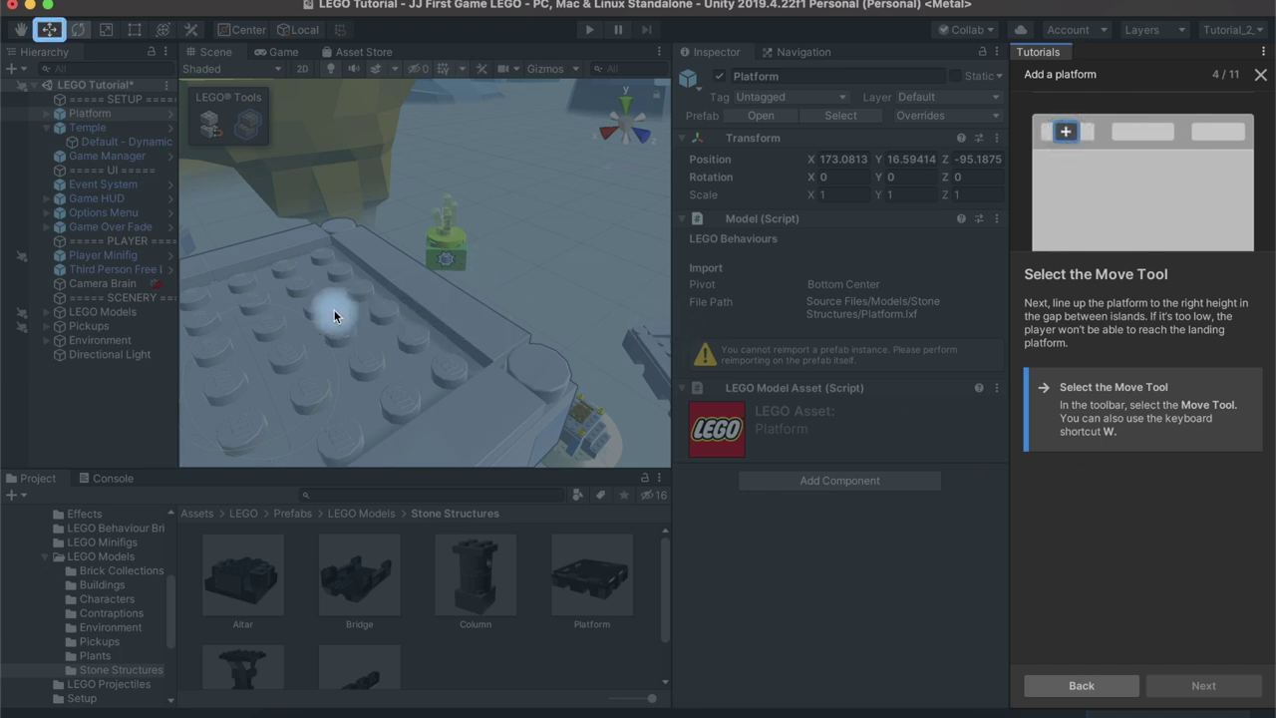
click(46, 38)
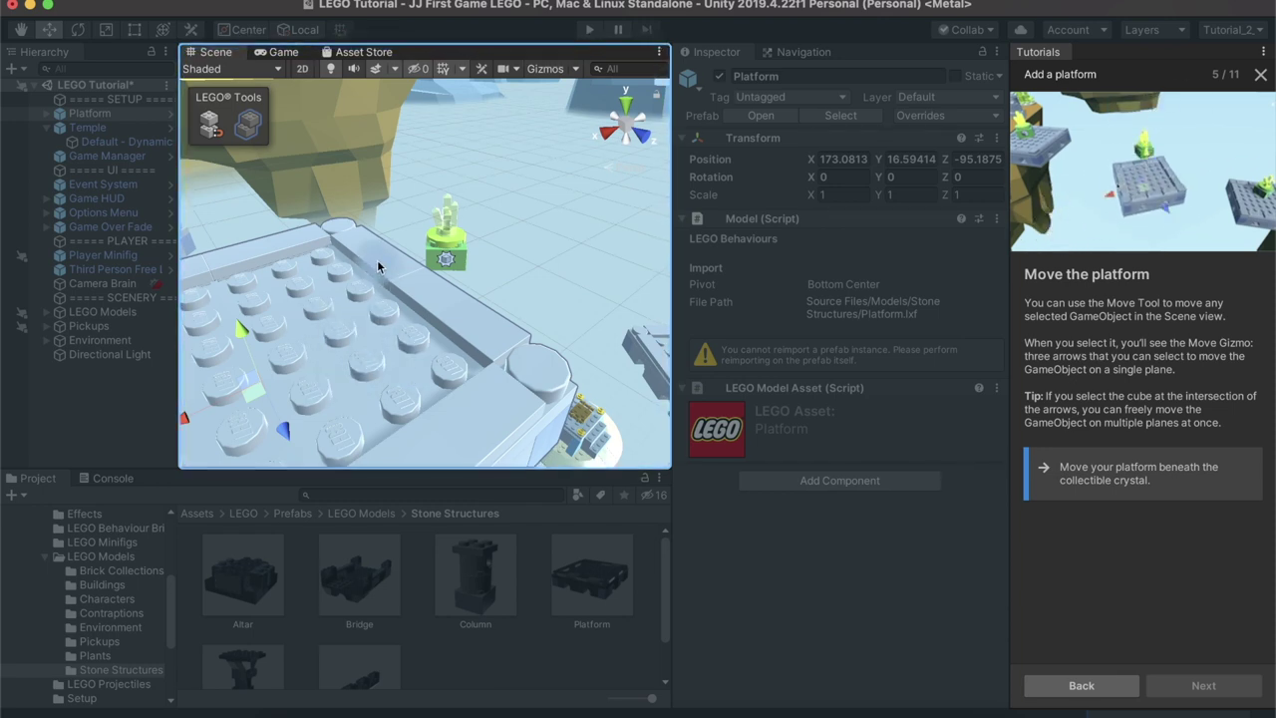
Step: Orbit to look down on the platform and drag it toward the gap beneath the crystal
mouse_move(482, 221)
alt+mouse_down()
mouse_move(495, 281)
mouse_move(270, 228)
mouse_move(195, 160)
mouse_move(428, 249)
alt+mouse_up()
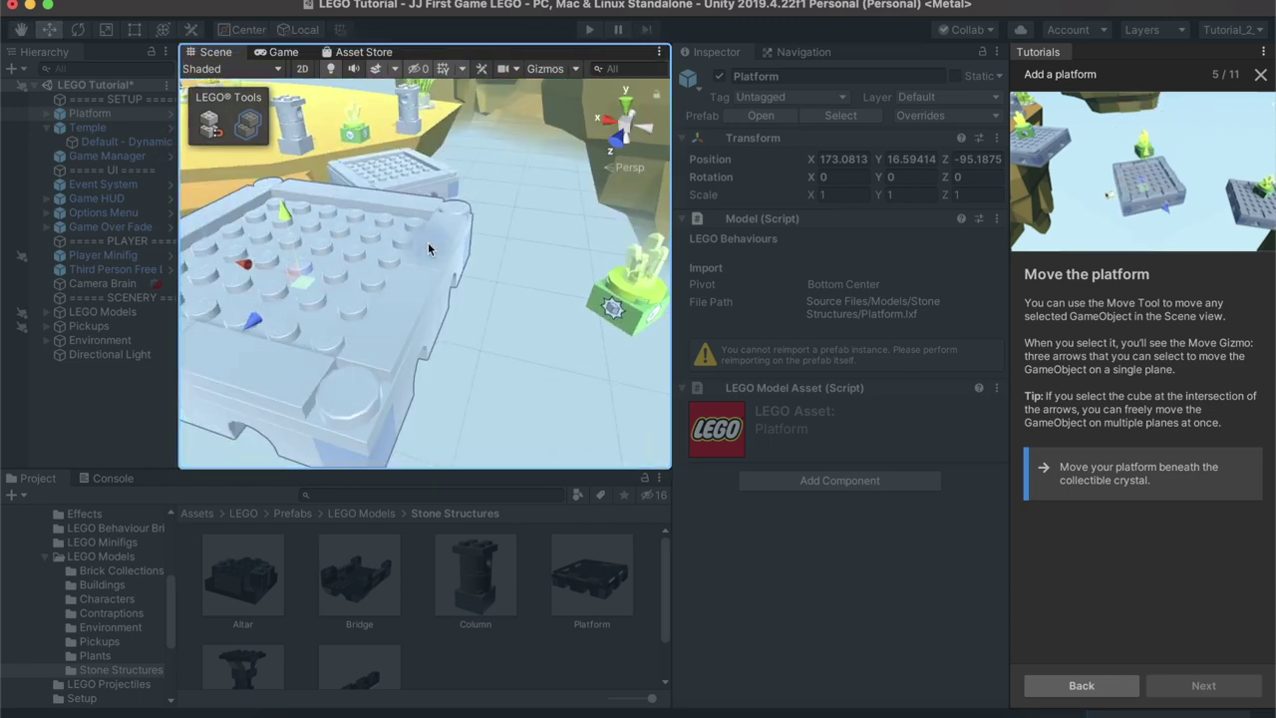
mouse_move(512, 299)
alt+mouse_down()
mouse_move(229, 326)
mouse_move(139, 401)
mouse_move(304, 348)
mouse_move(137, 336)
alt+mouse_up()
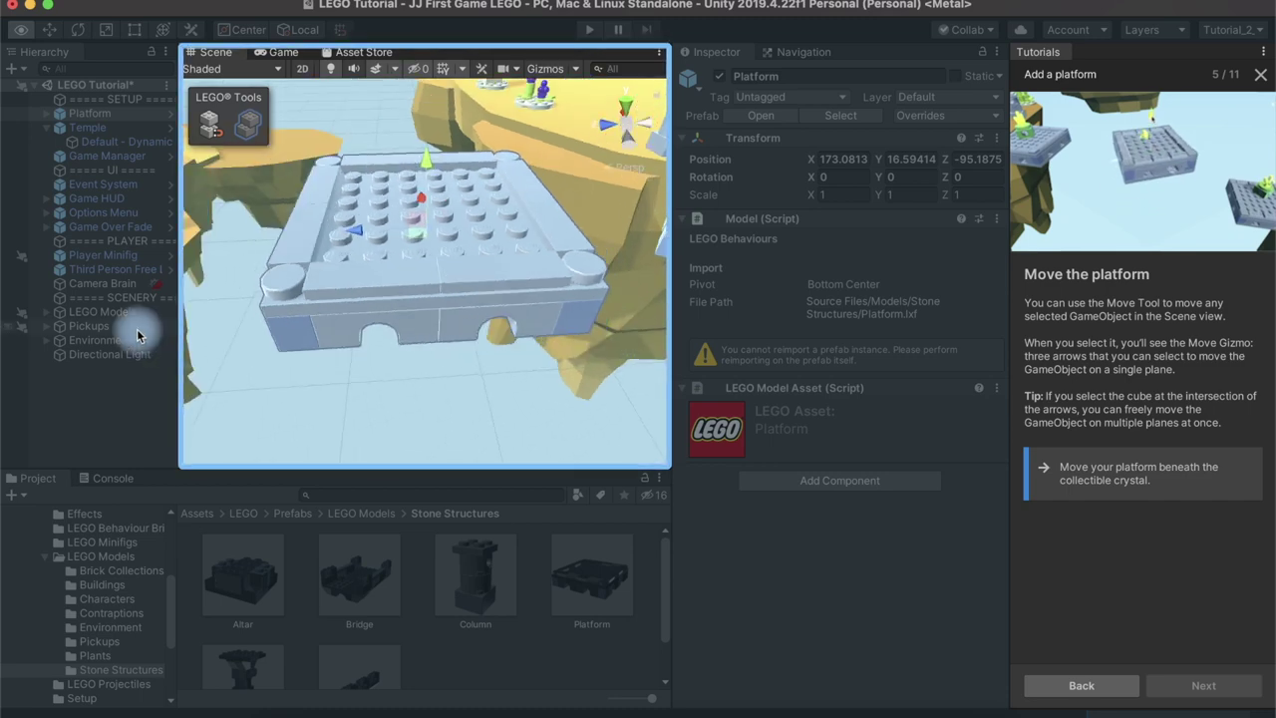
mouse_move(373, 368)
alt+mouse_down()
mouse_move(262, 427)
mouse_move(349, 376)
mouse_move(370, 329)
alt+mouse_up()
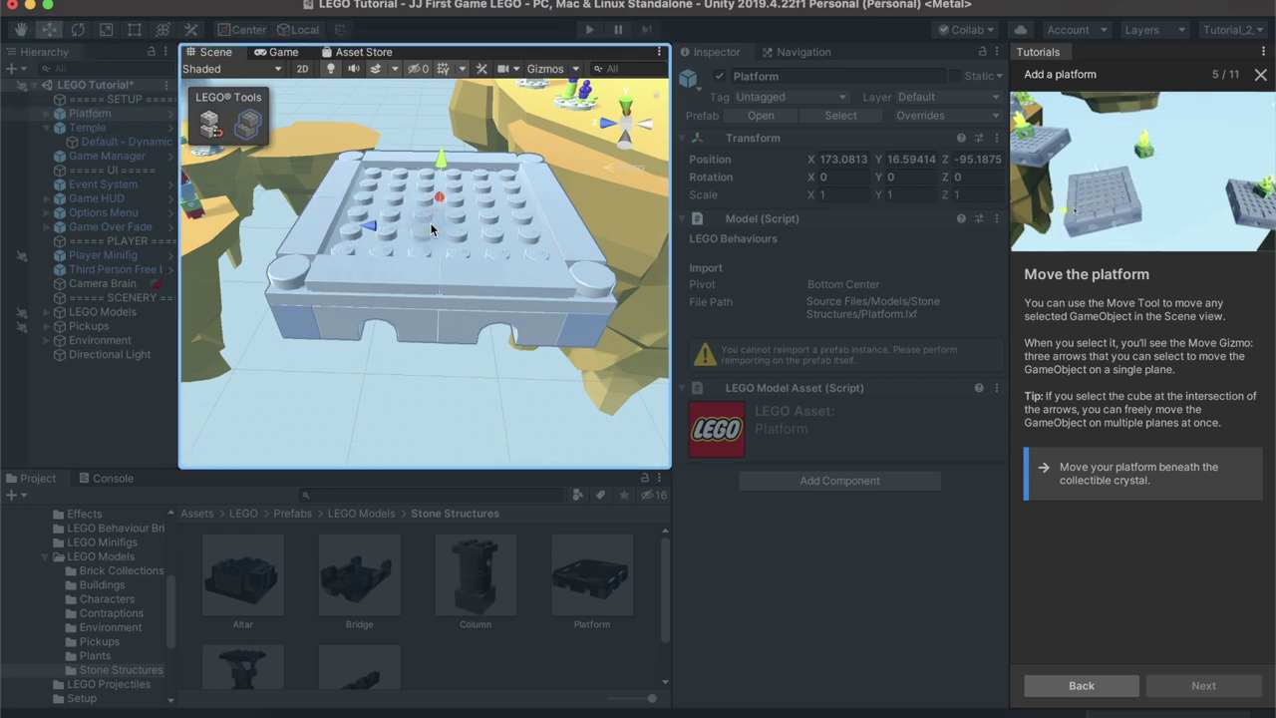
drag(440, 224, 458, 226)
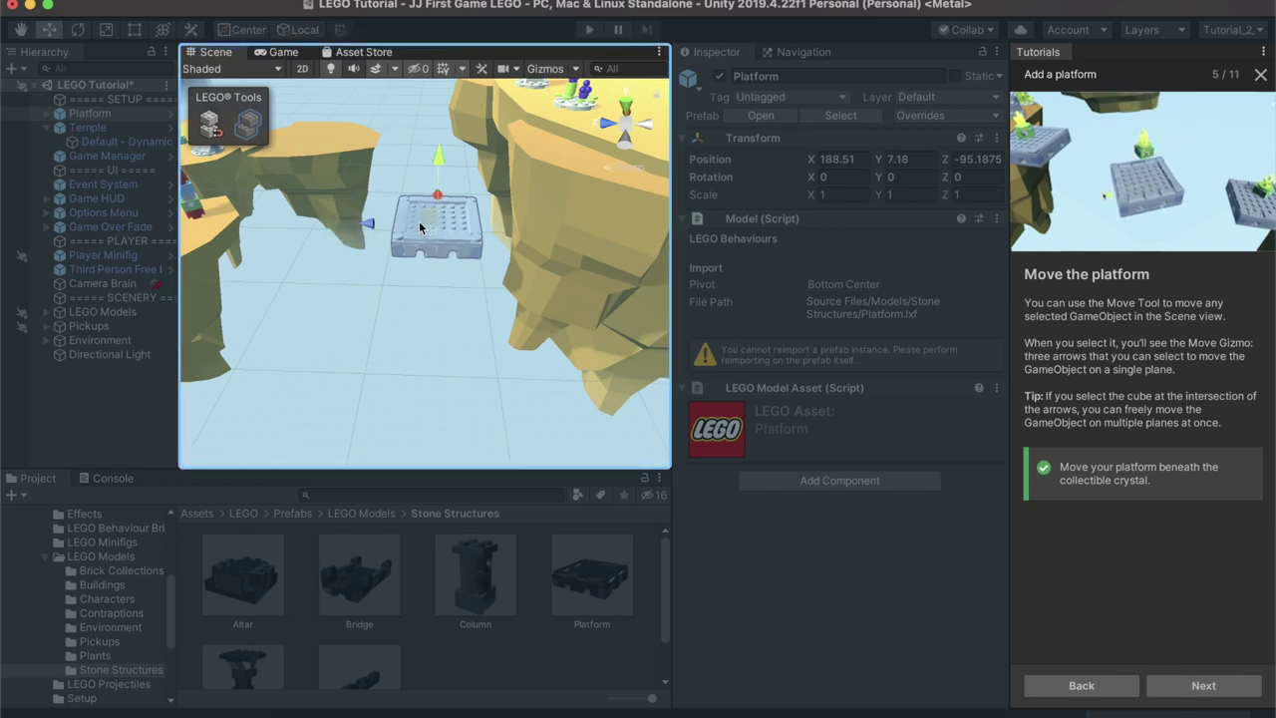
drag(419, 226, 327, 231)
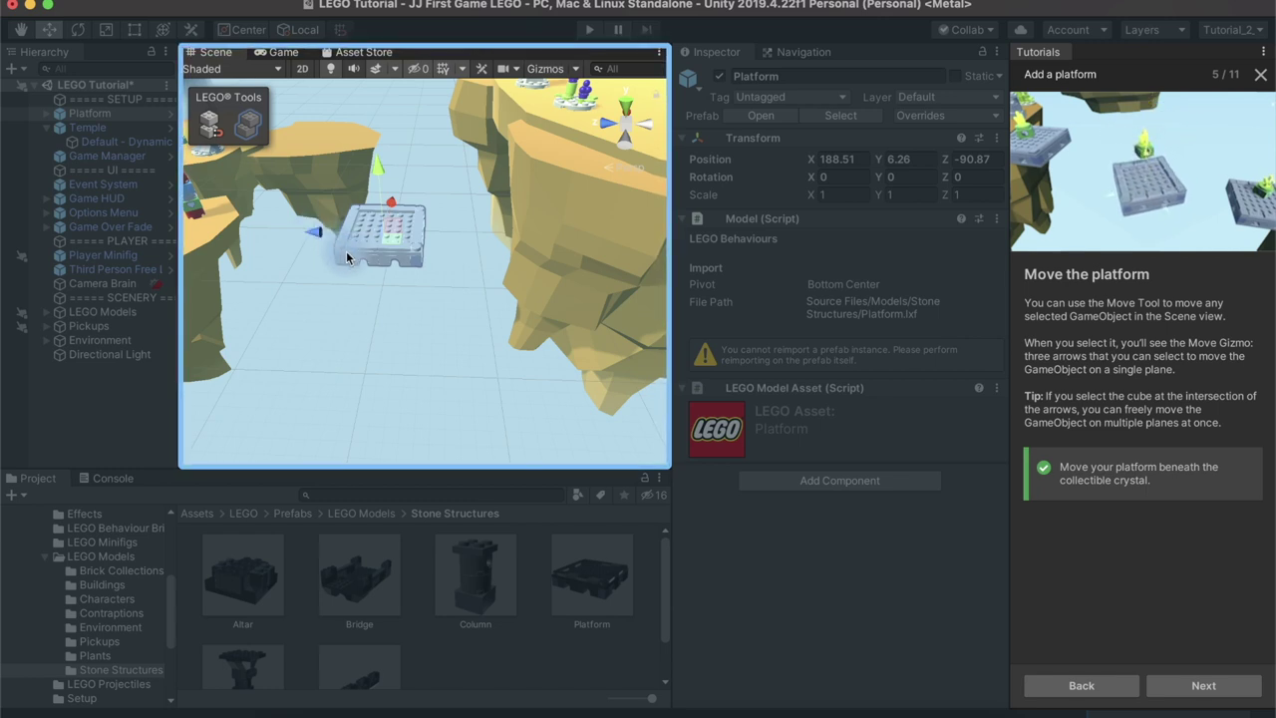
drag(313, 237, 312, 234)
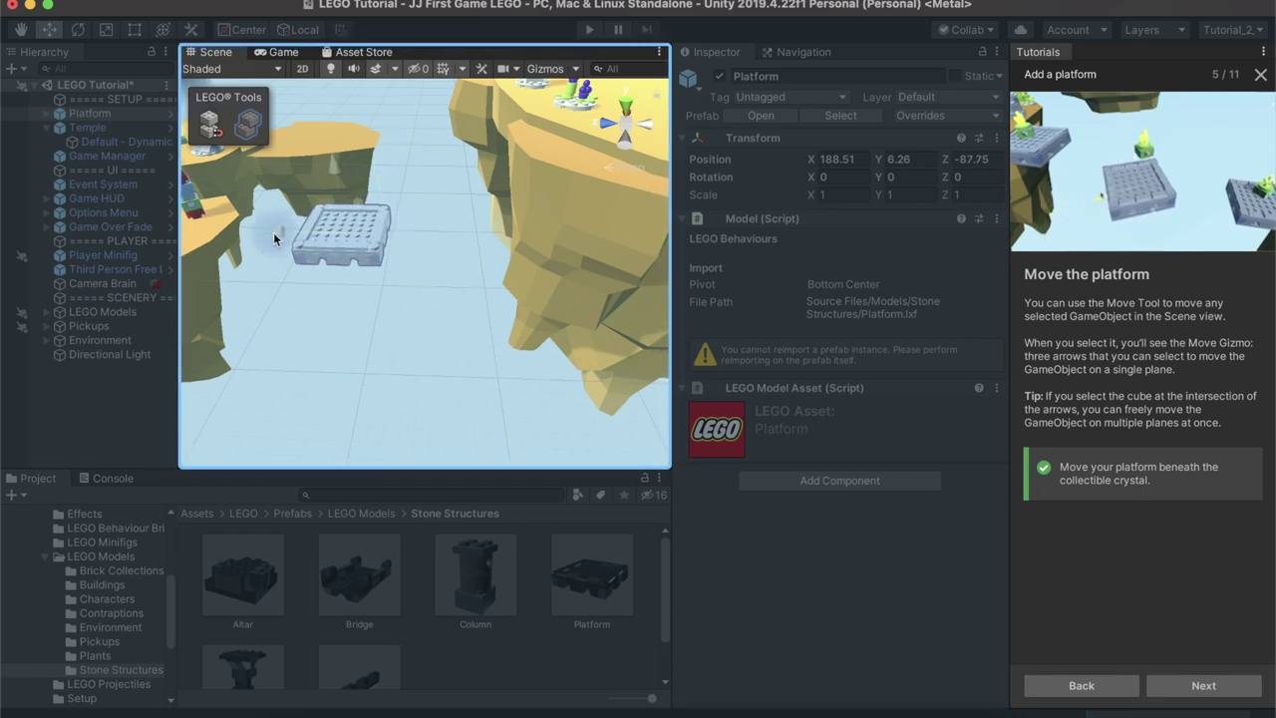
drag(312, 233, 316, 227)
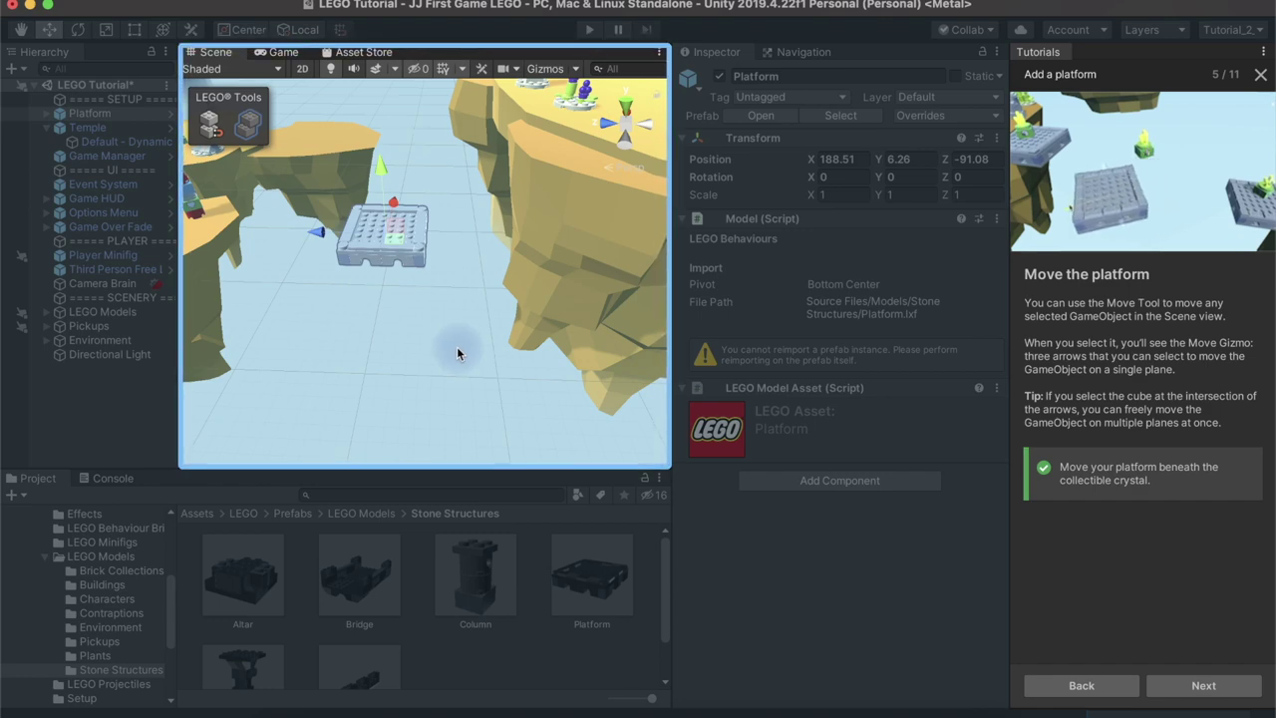
Step: Fine-tune the platform to X 190.12, Y 4.8, Z -91.31 beneath the collectible crystal
mouse_move(488, 356)
alt+mouse_down()
mouse_move(681, 232)
mouse_move(361, 360)
alt+mouse_up()
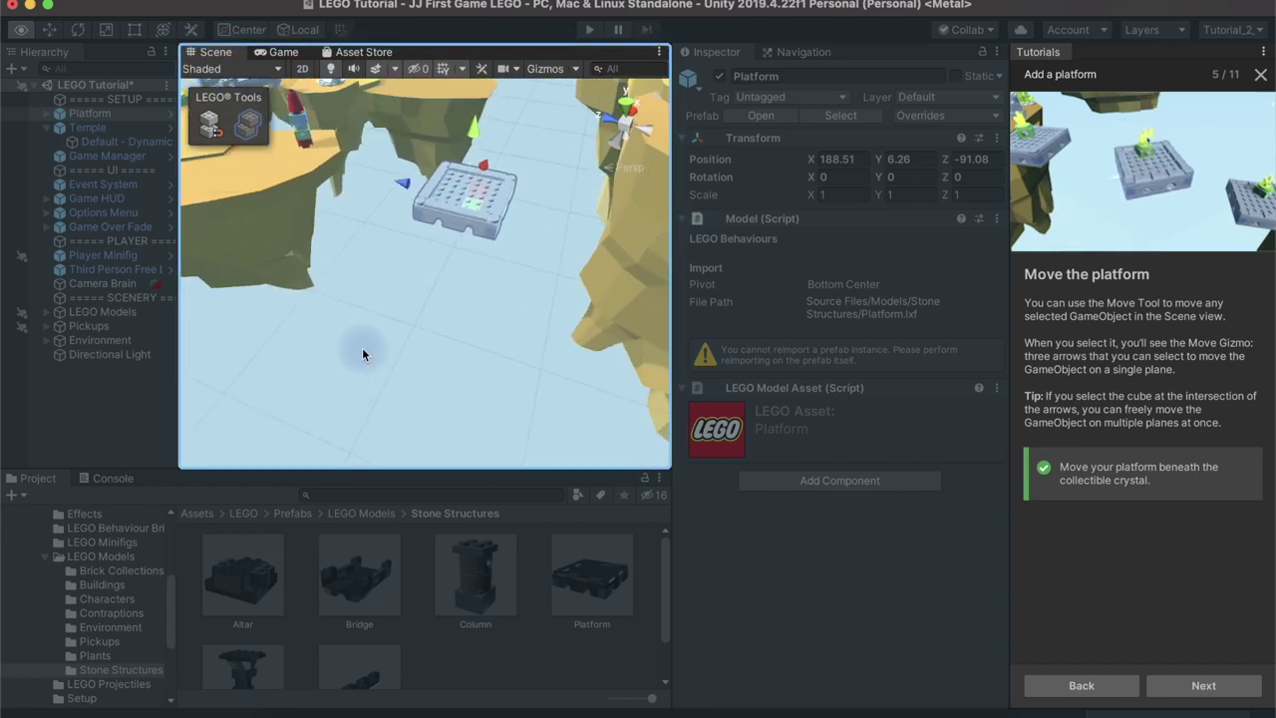
mouse_move(362, 360)
alt+mouse_down()
mouse_move(282, 281)
mouse_move(602, 326)
mouse_move(506, 307)
alt+mouse_up()
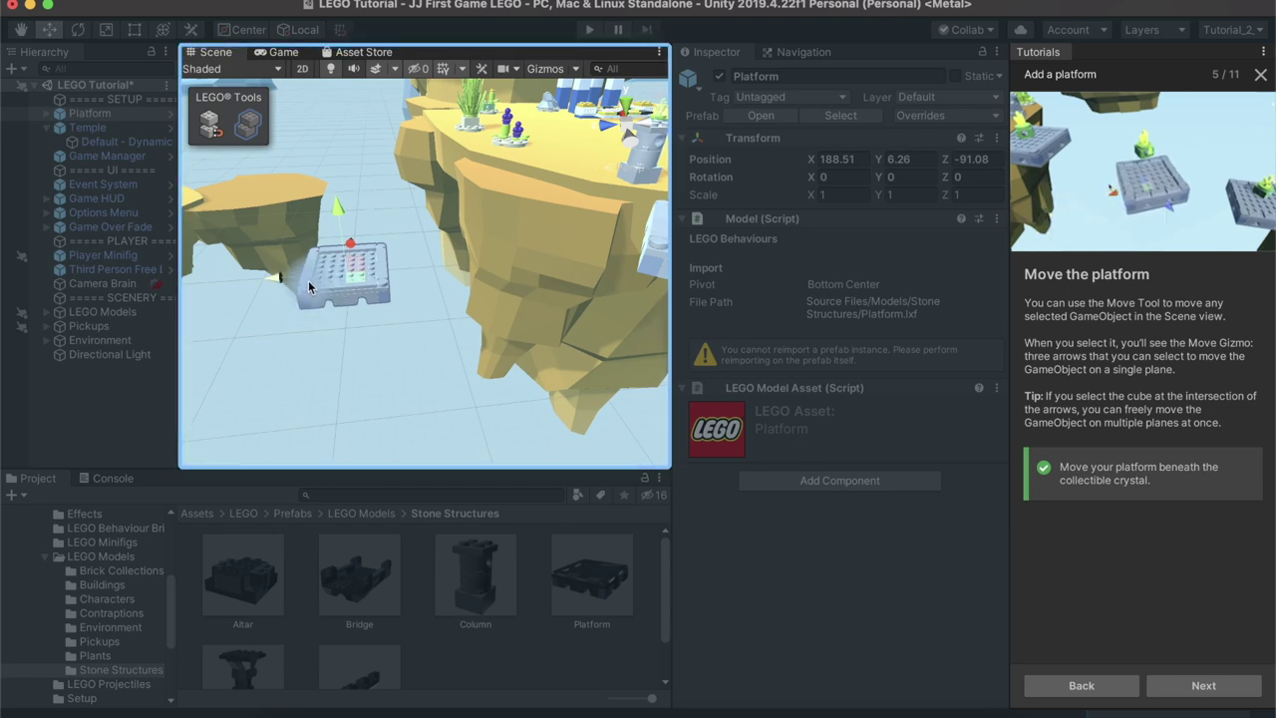
drag(273, 279, 270, 291)
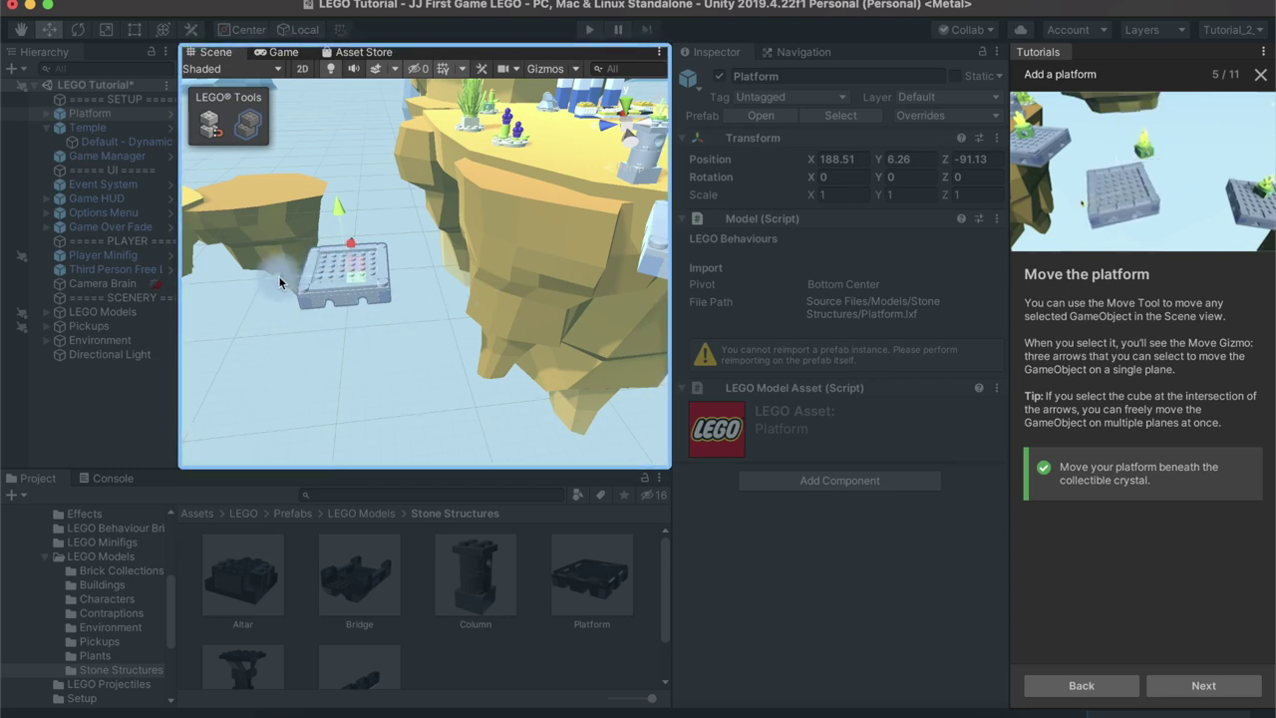
mouse_move(278, 275)
mouse_down()
mouse_move(207, 289)
mouse_move(270, 279)
mouse_up()
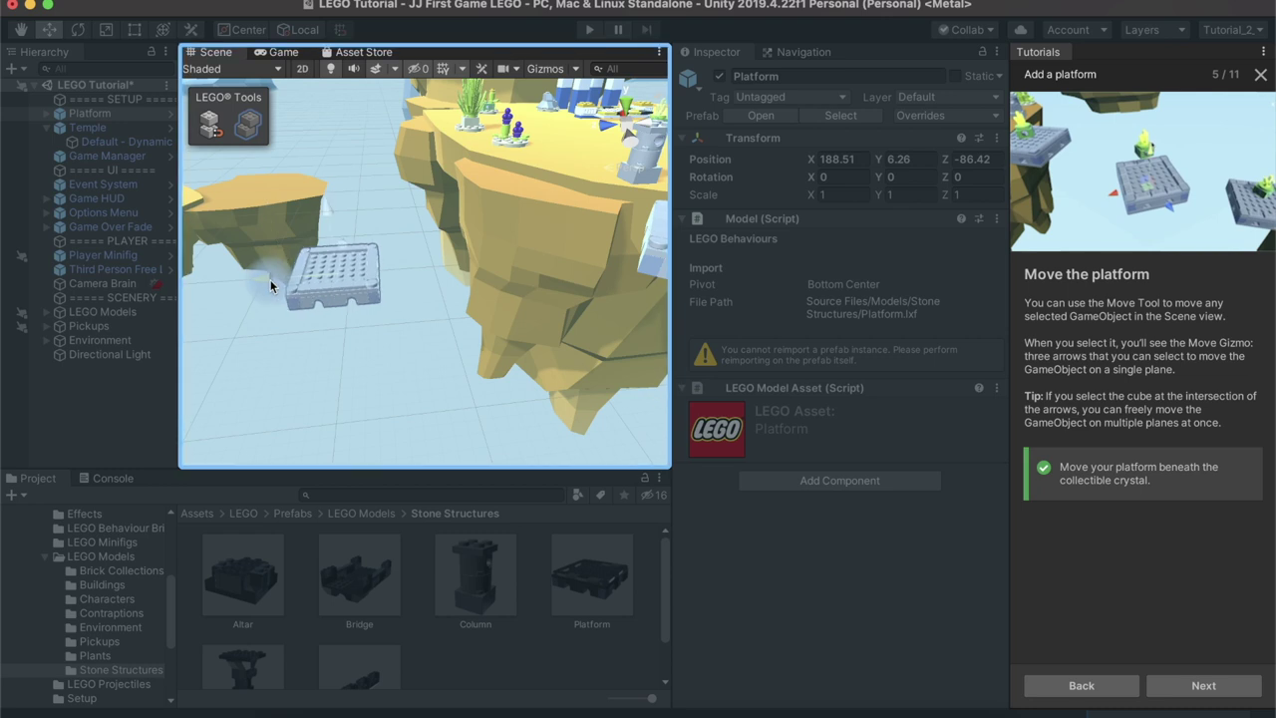
drag(326, 211, 352, 273)
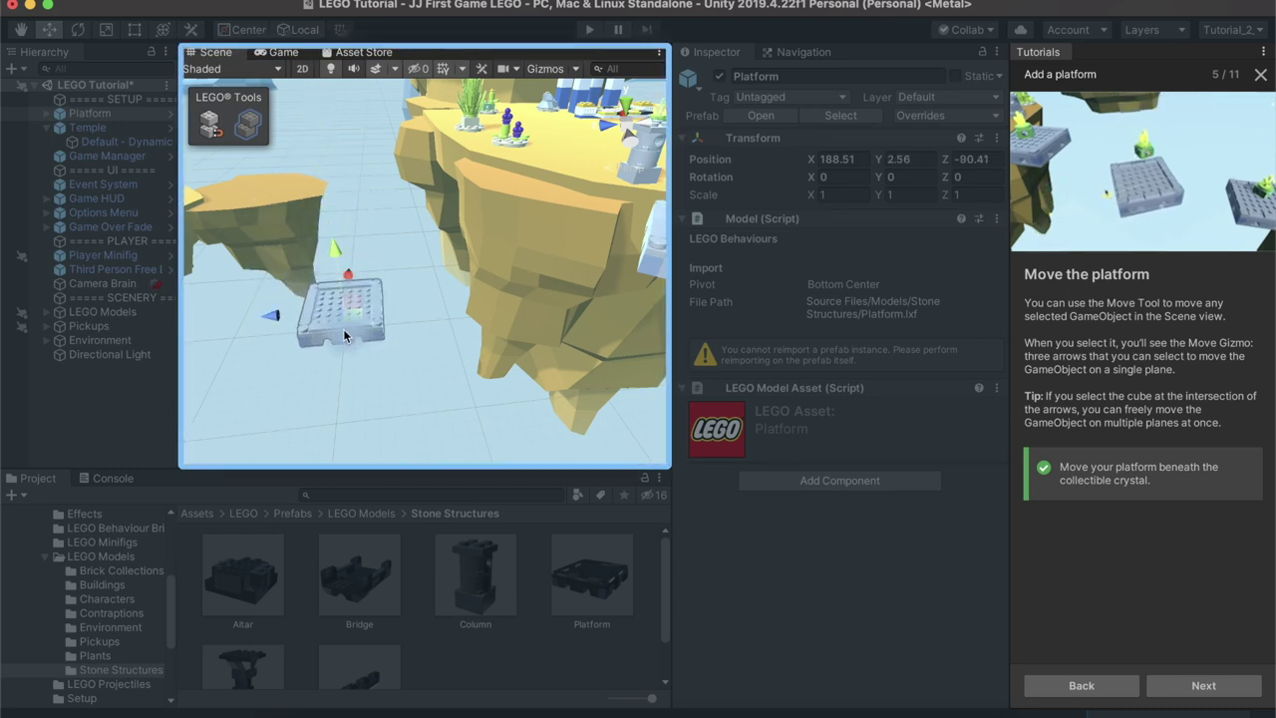
mouse_move(349, 282)
mouse_down()
mouse_move(336, 245)
mouse_move(278, 310)
mouse_move(345, 236)
mouse_move(328, 221)
mouse_up()
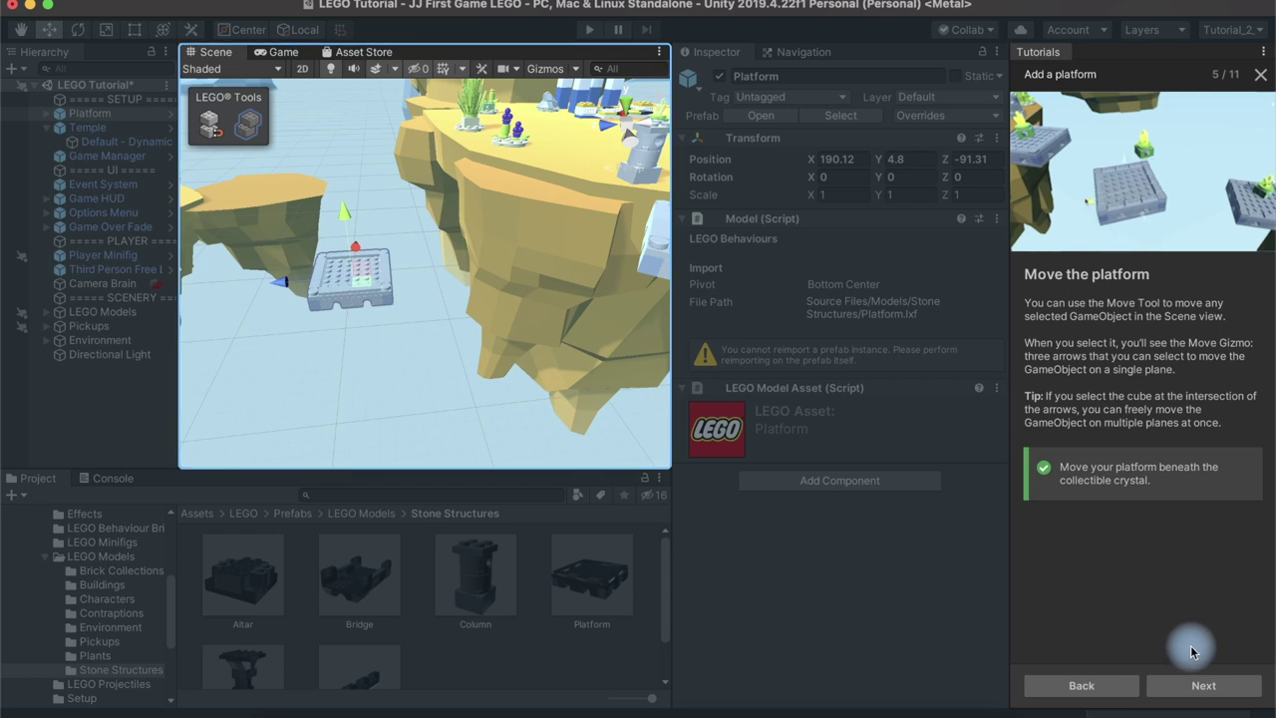
Step: Rotate the platform to about X 7.043, Y 16.739, Z -12.93 to line up the islands
click(1188, 687)
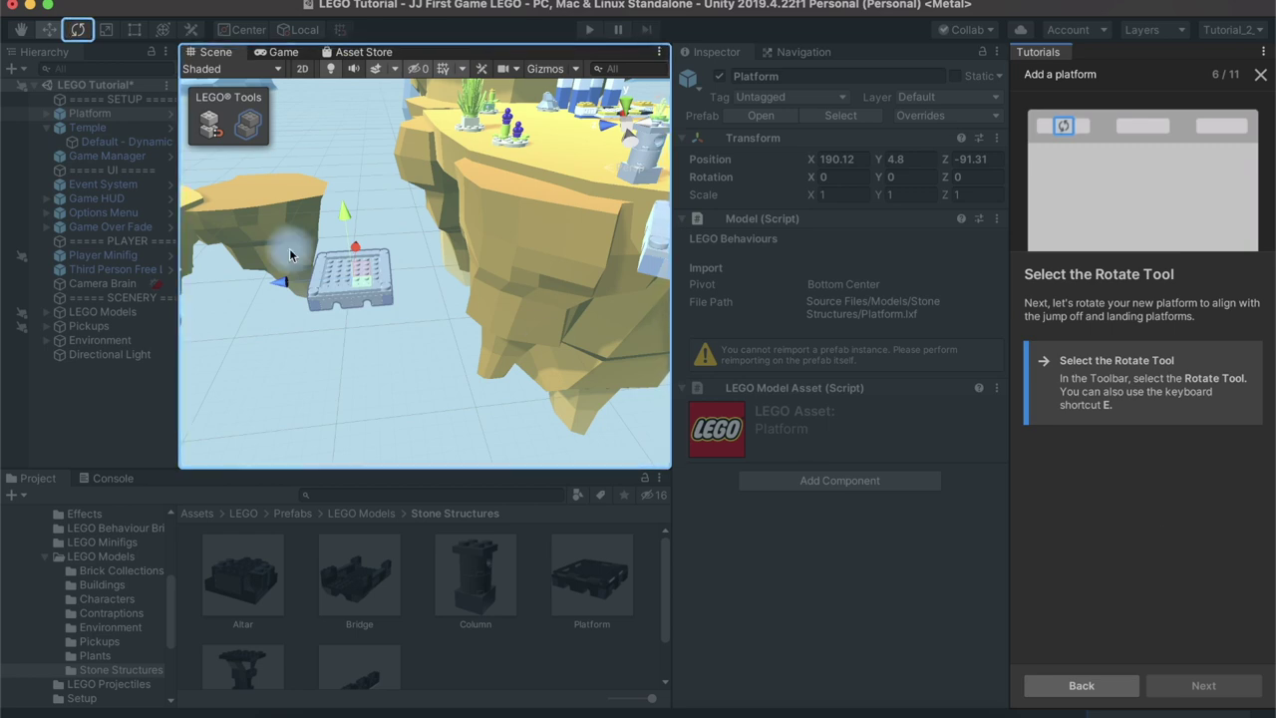
click(79, 32)
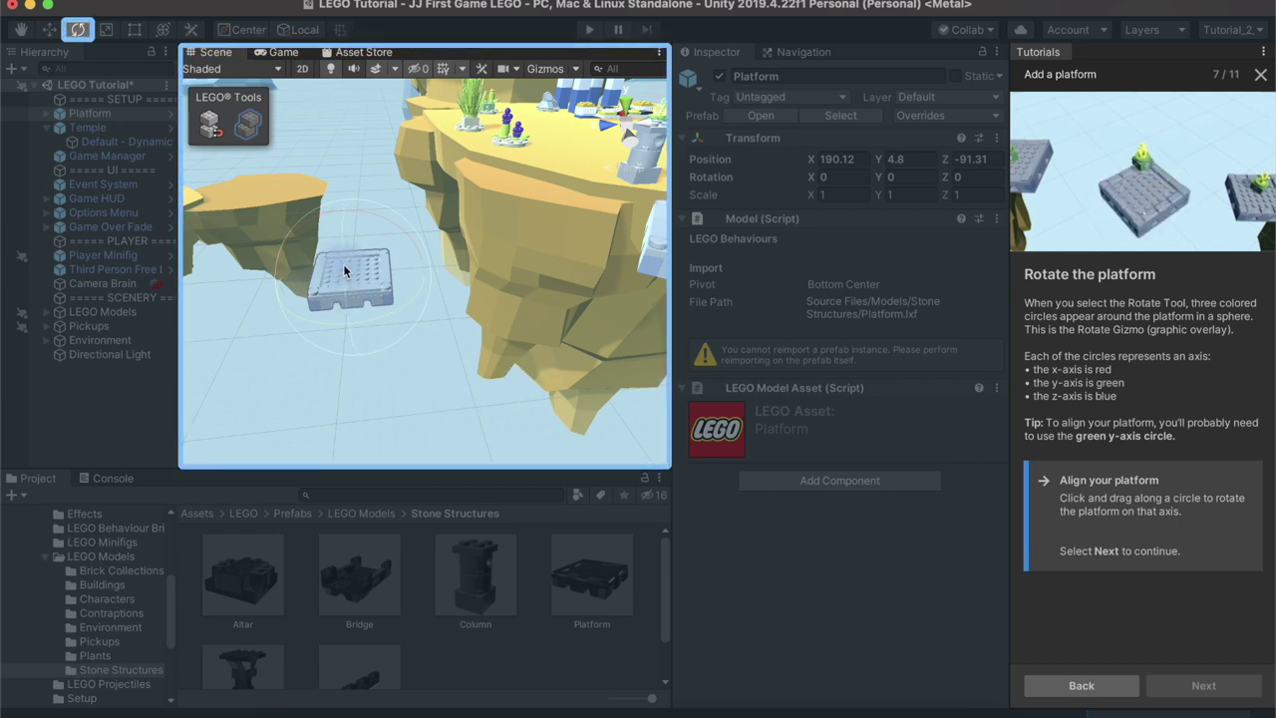
mouse_move(343, 264)
mouse_down()
mouse_move(351, 287)
mouse_move(391, 286)
mouse_up()
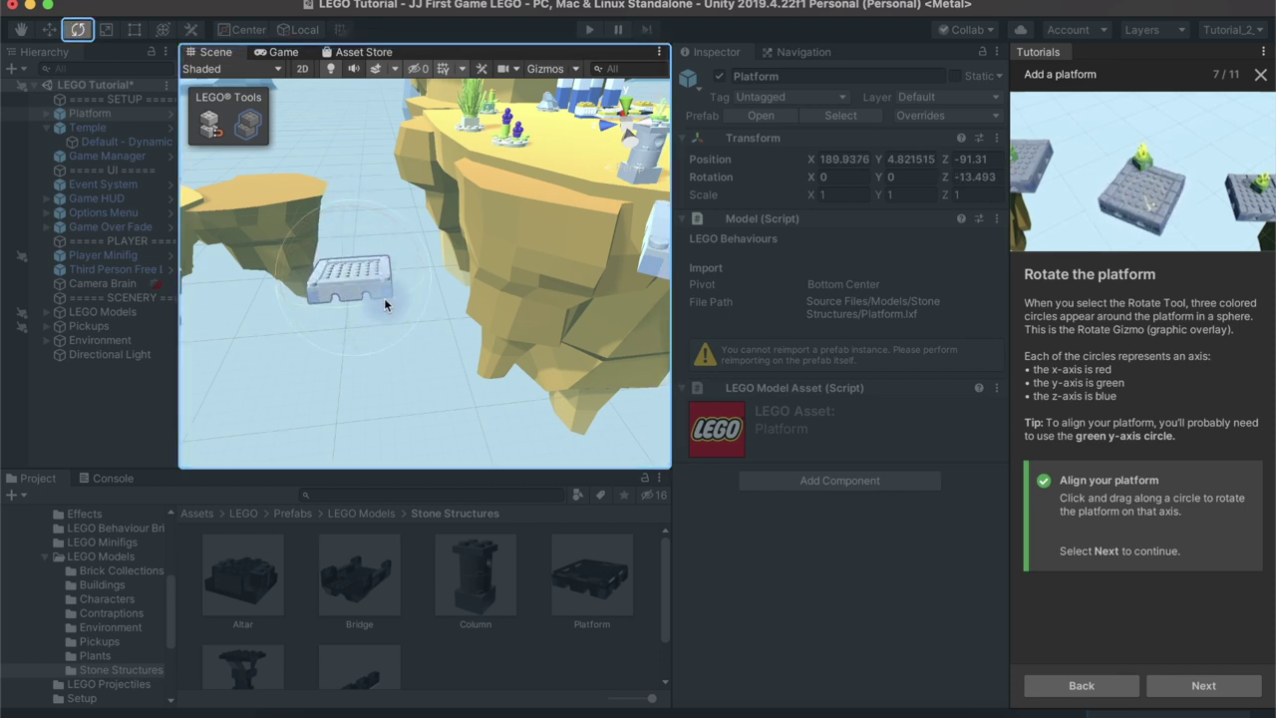
drag(383, 299, 415, 269)
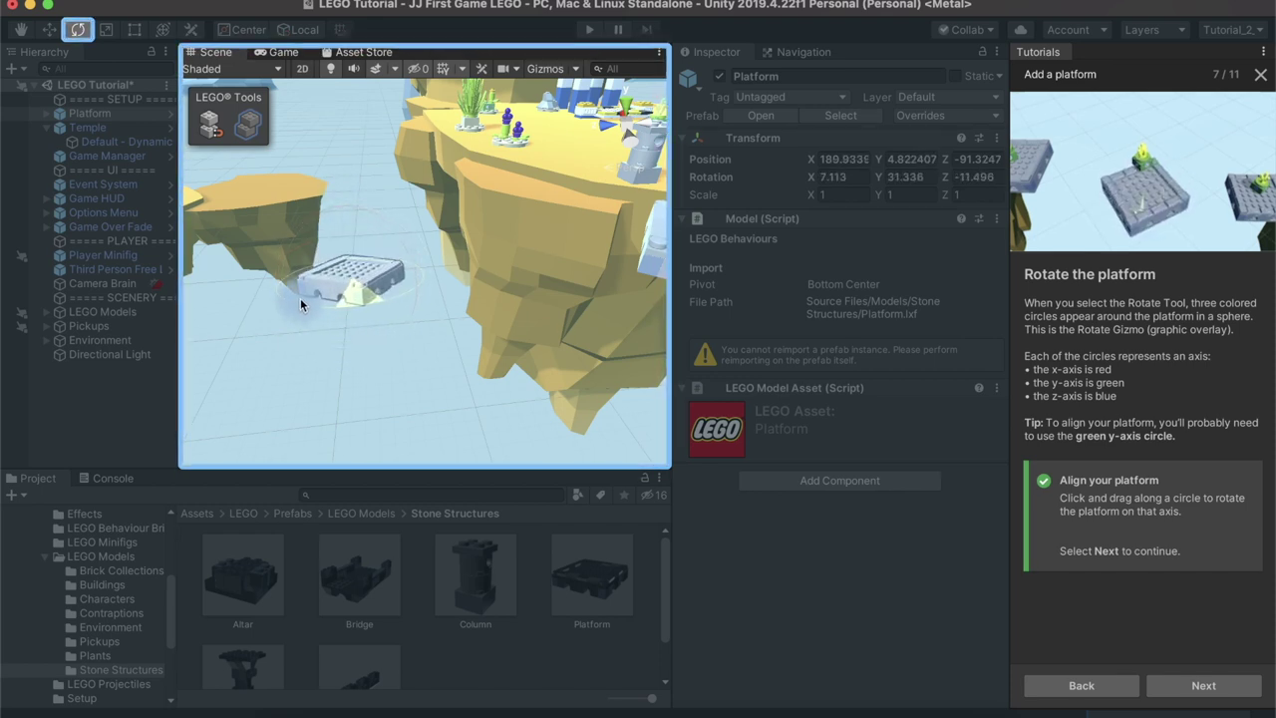
mouse_move(332, 287)
mouse_down()
mouse_move(421, 255)
mouse_move(361, 195)
mouse_move(411, 250)
mouse_up()
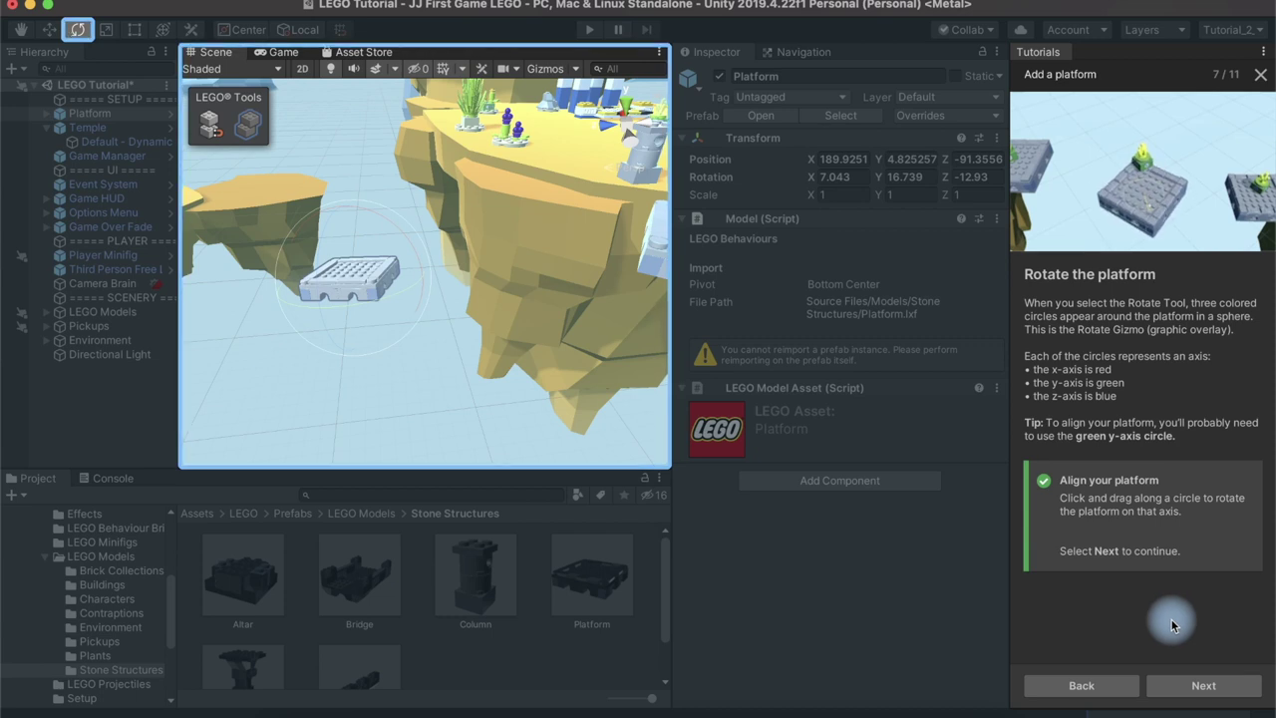
Step: Advance the tutorial, enter Play Mode, and walk the minifig toward the new platform
click(1197, 683)
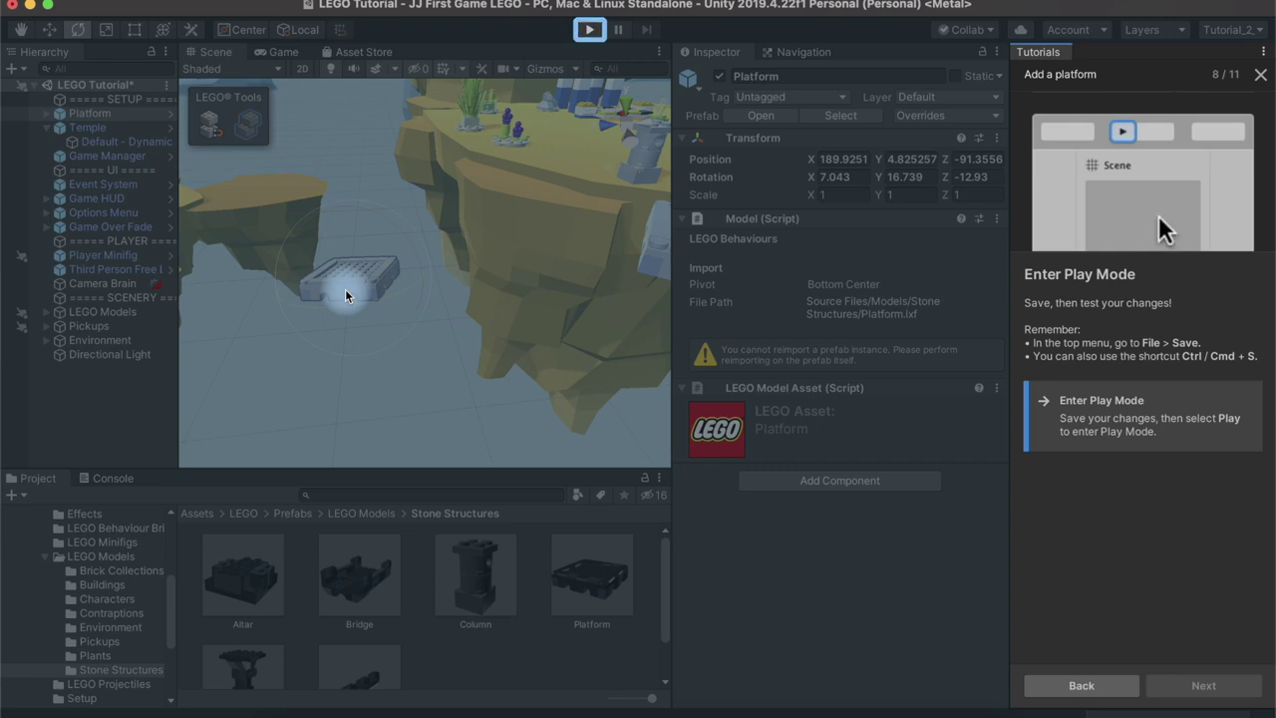
click(586, 29)
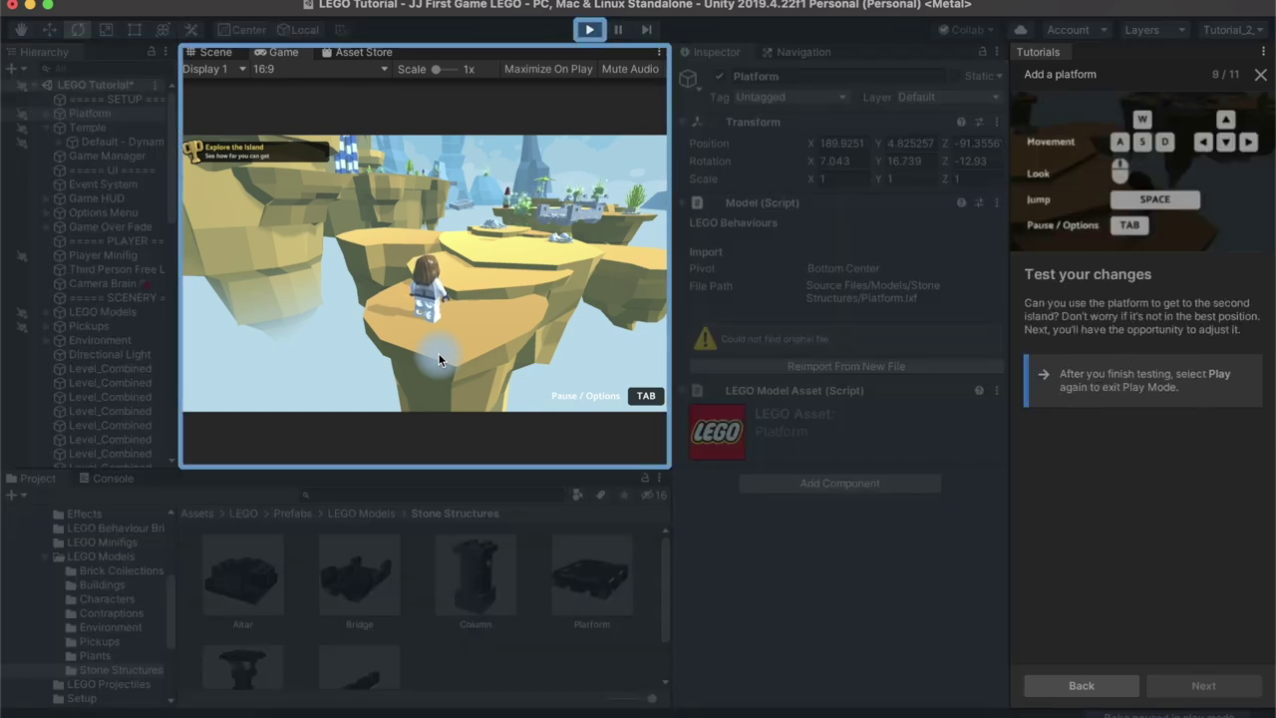
key(w)
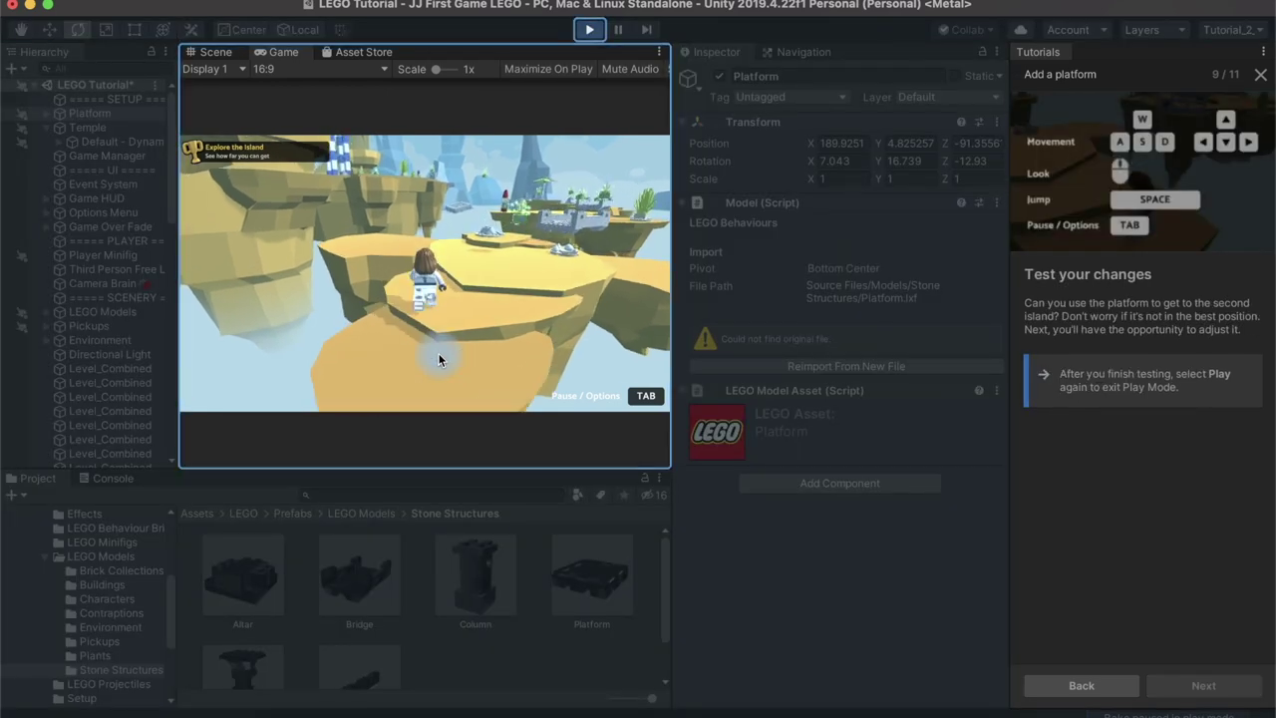
key(w)
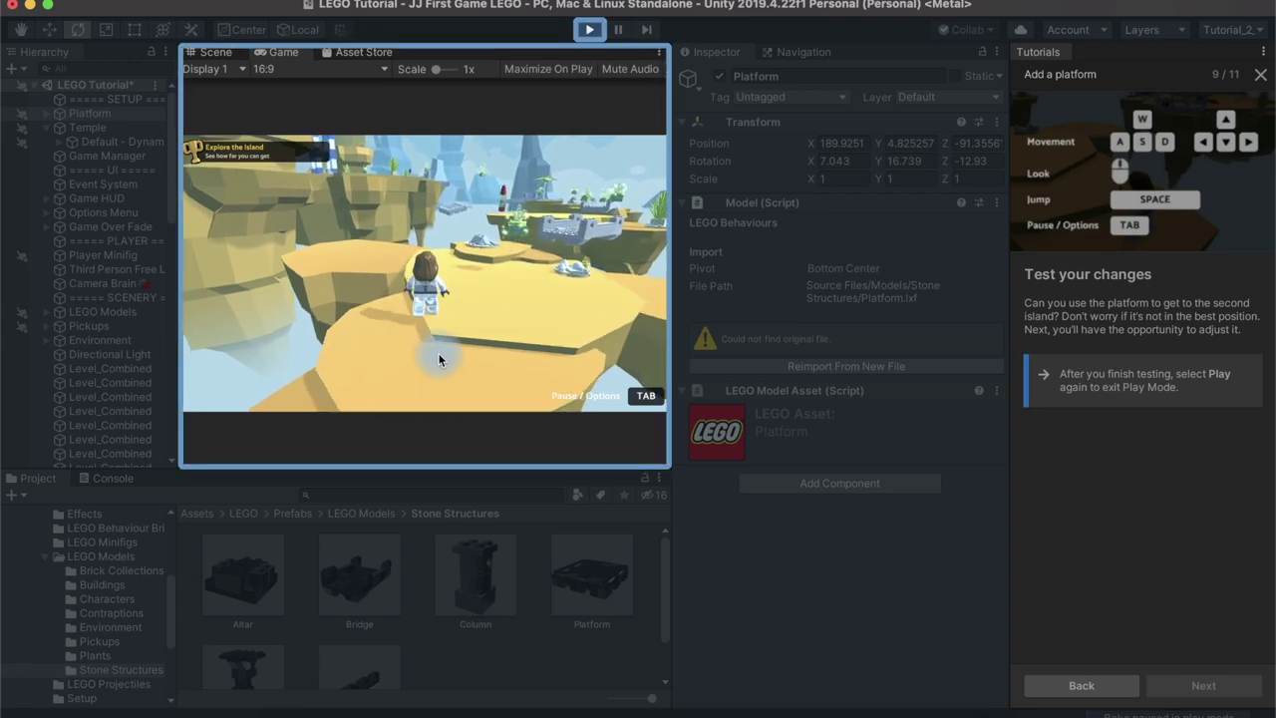
key(w)
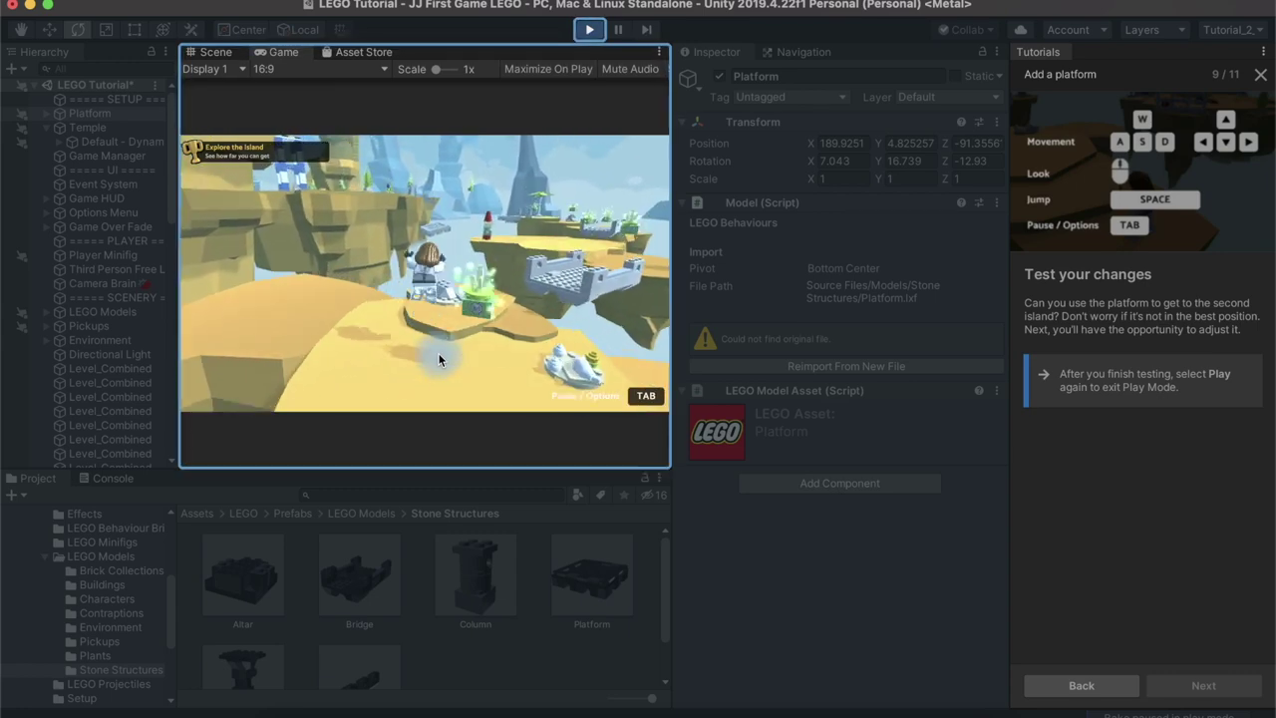
key(w)
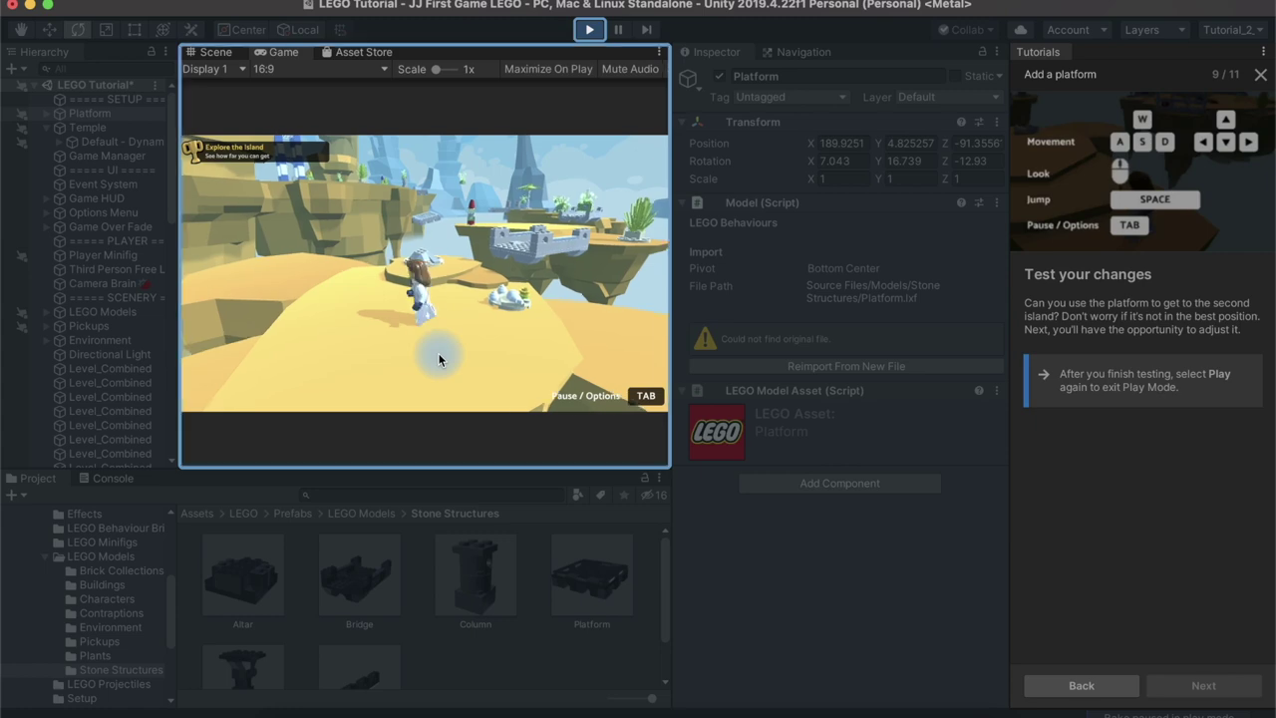
key(w)
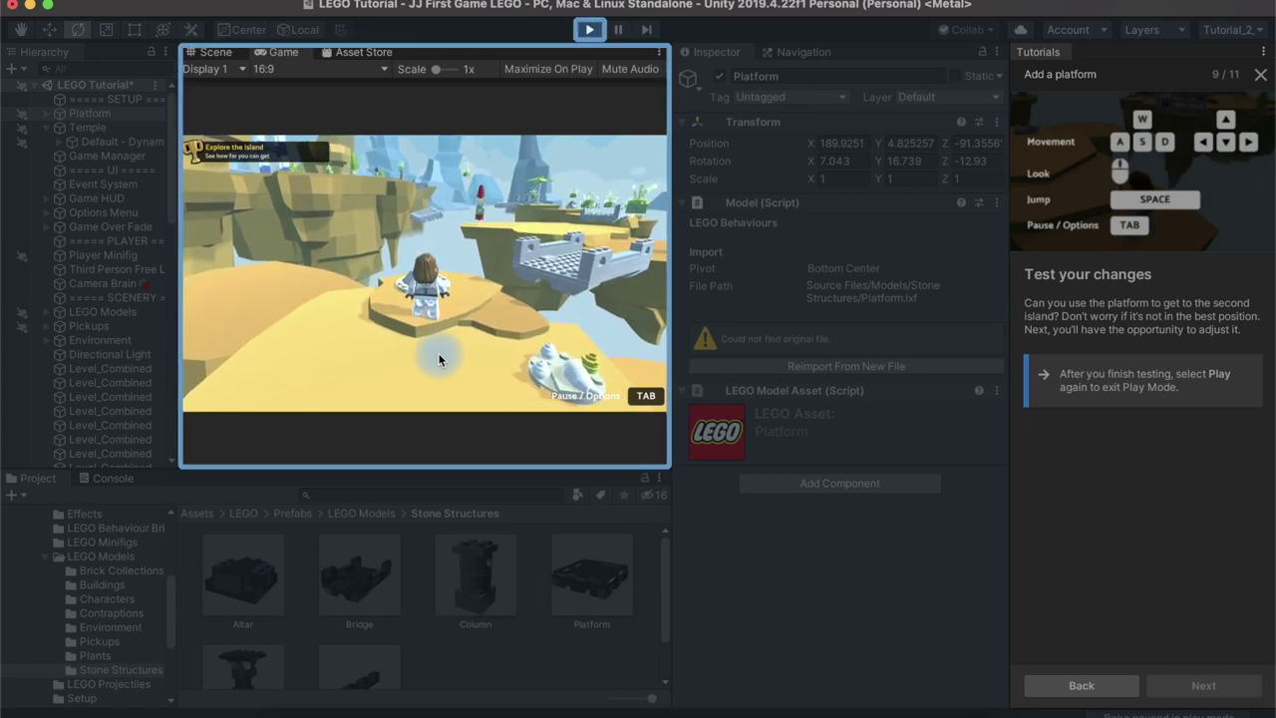
Step: Steer the minifig across the stone platform onto the sandy island and back onto the platform
key(d)
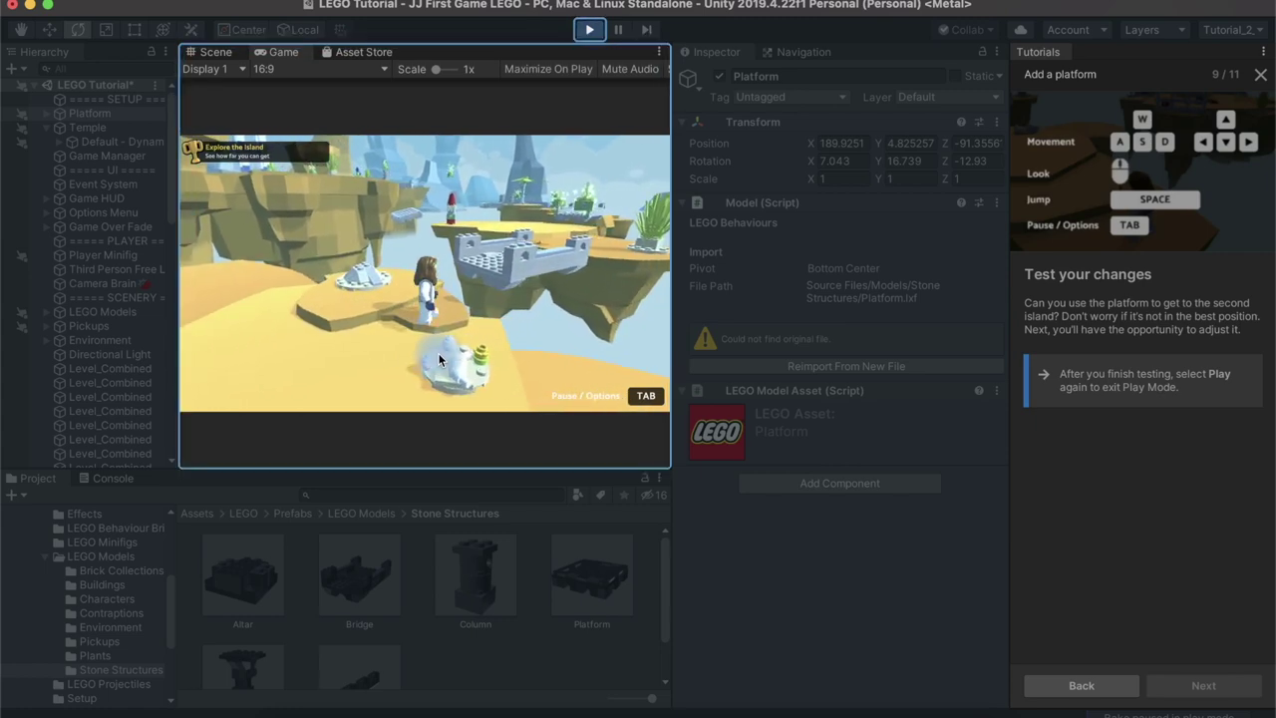
key(w)
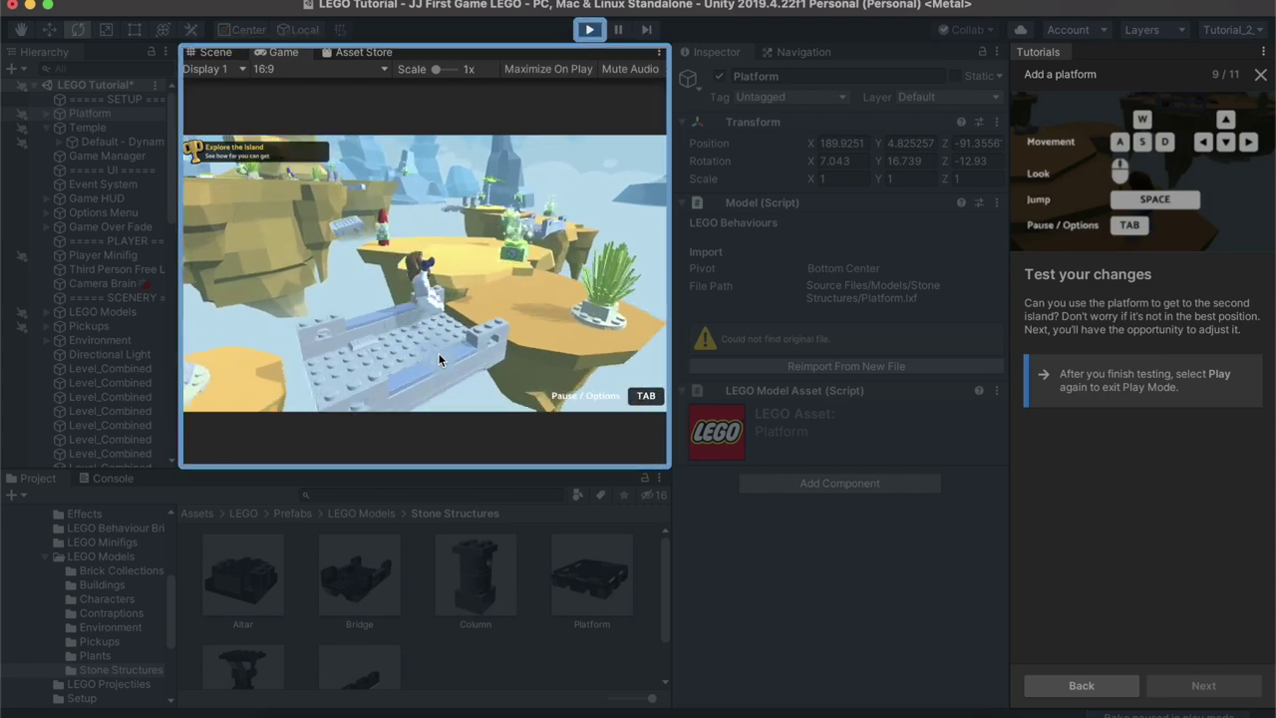
key(w)
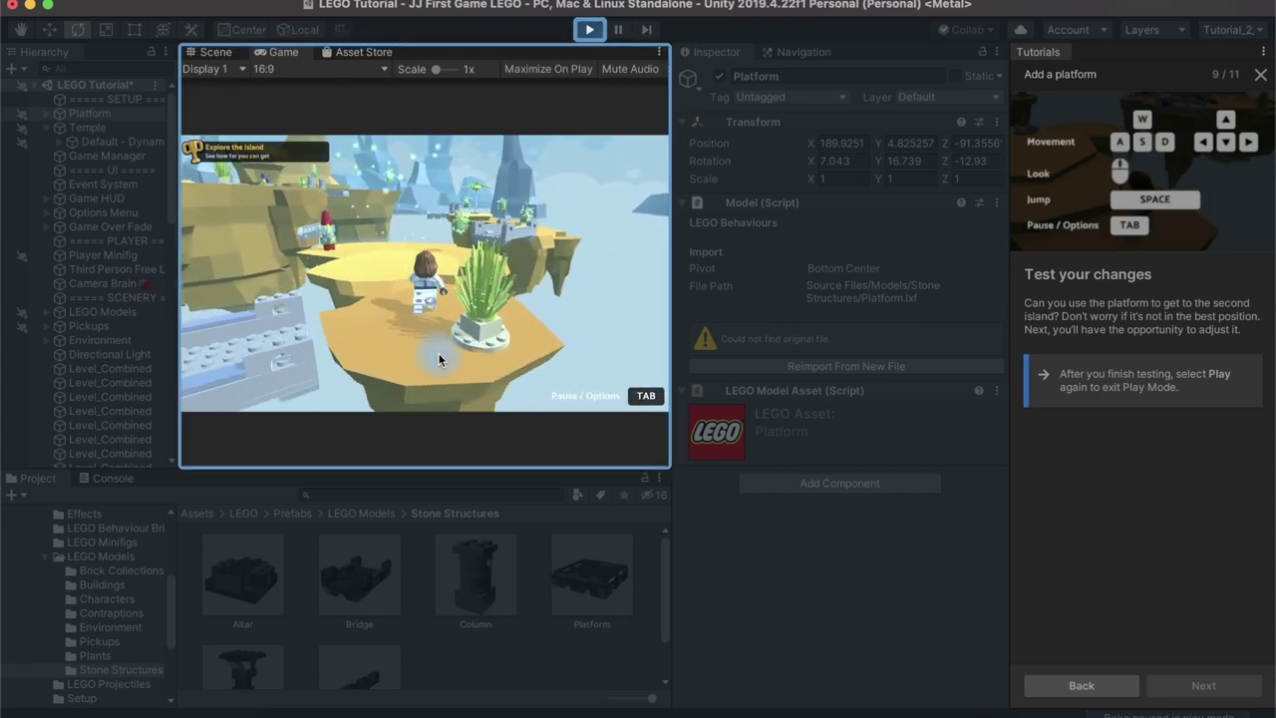
key(w)
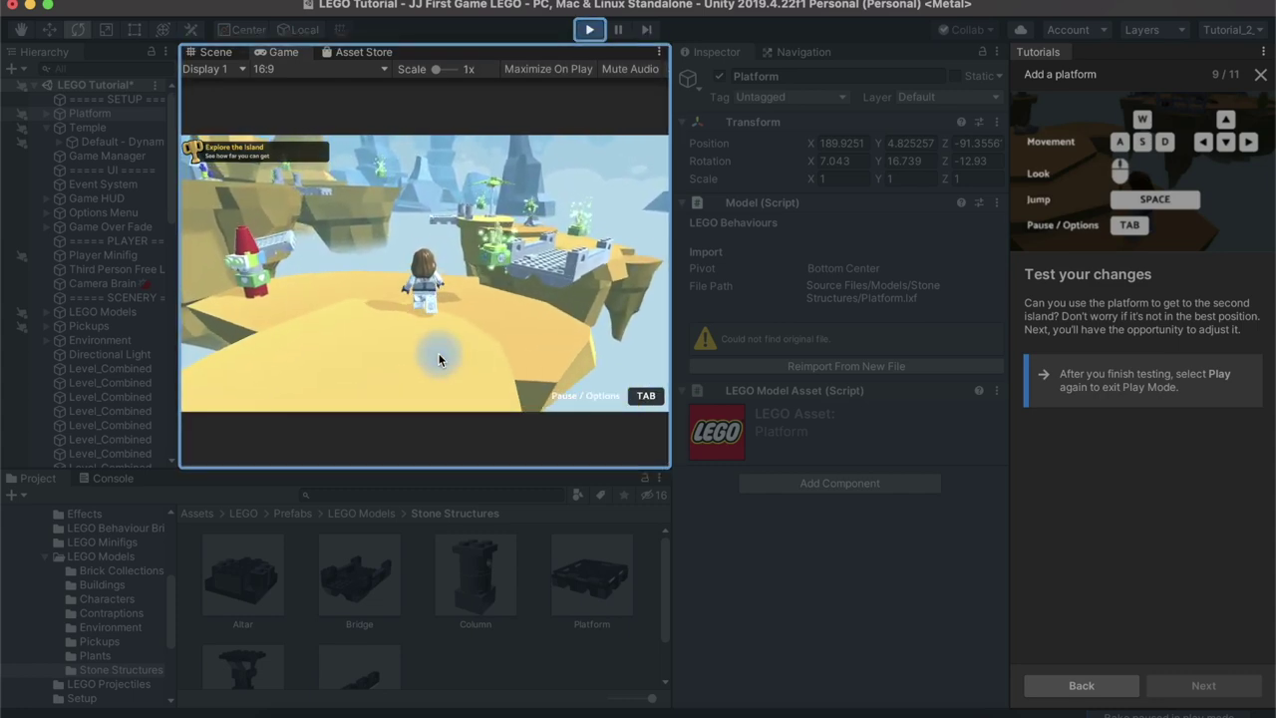
key(w)
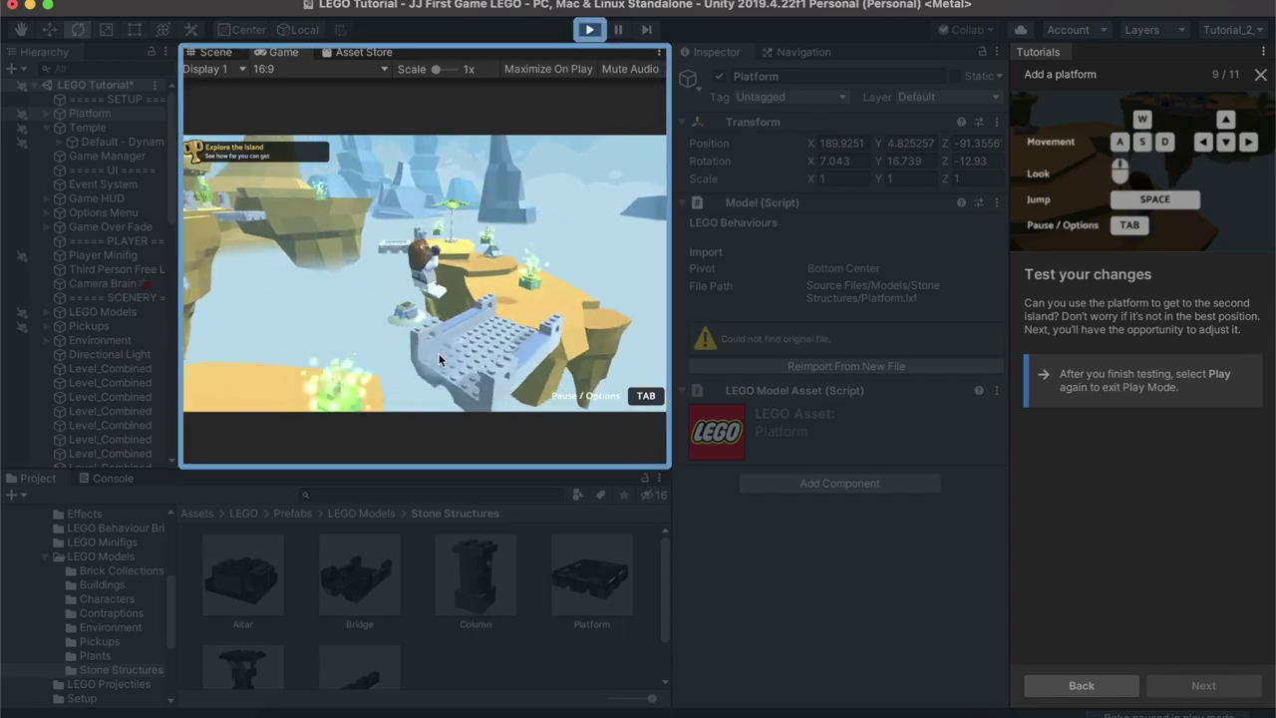
key(w)
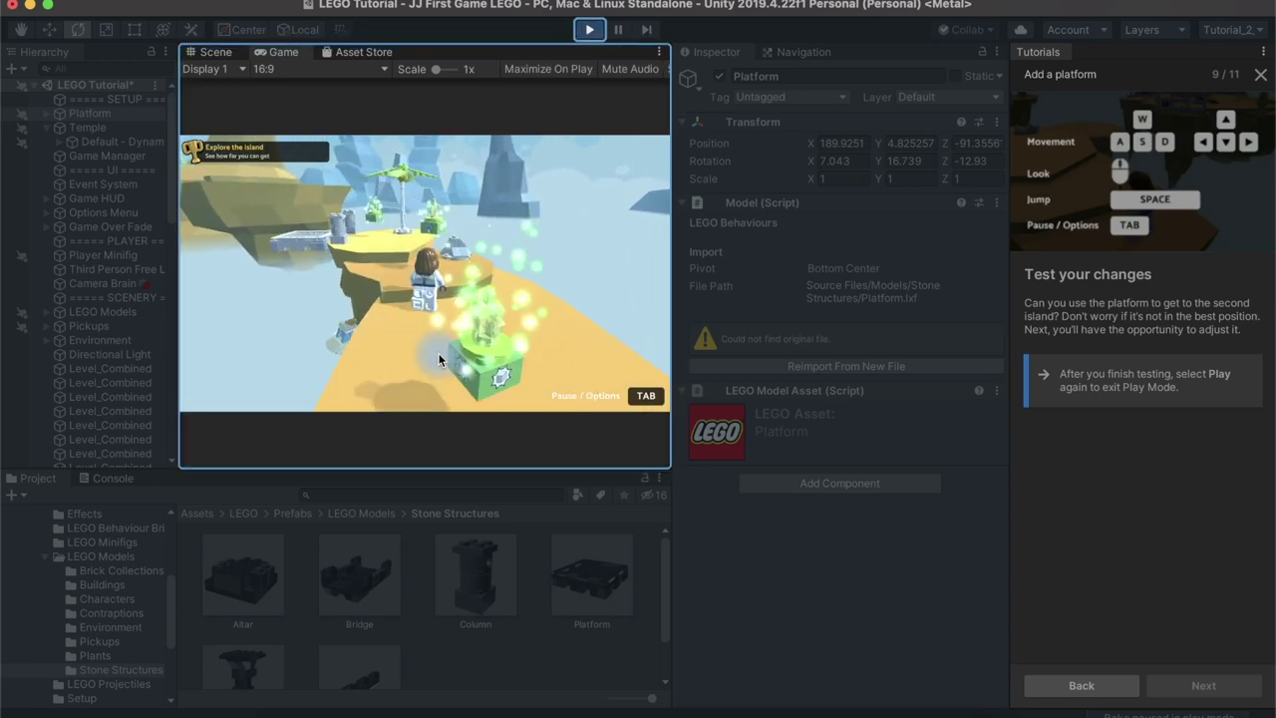
key(w)
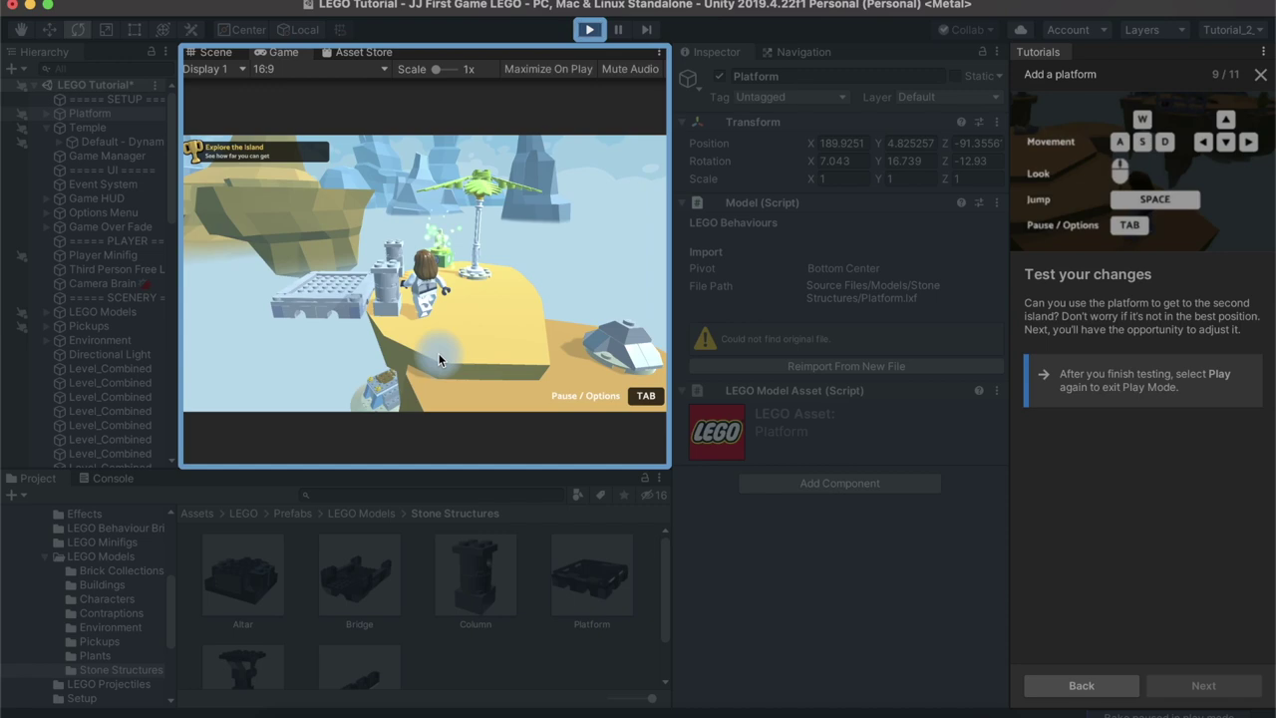
key(a)
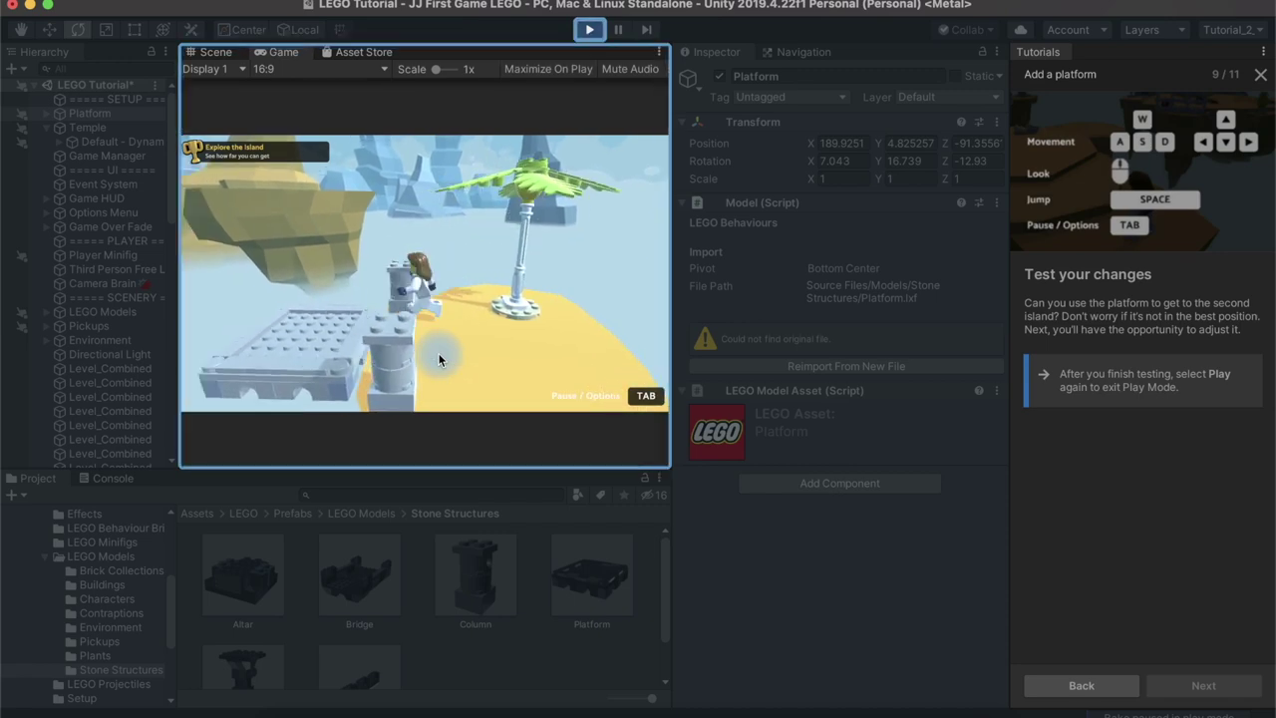
key(a)
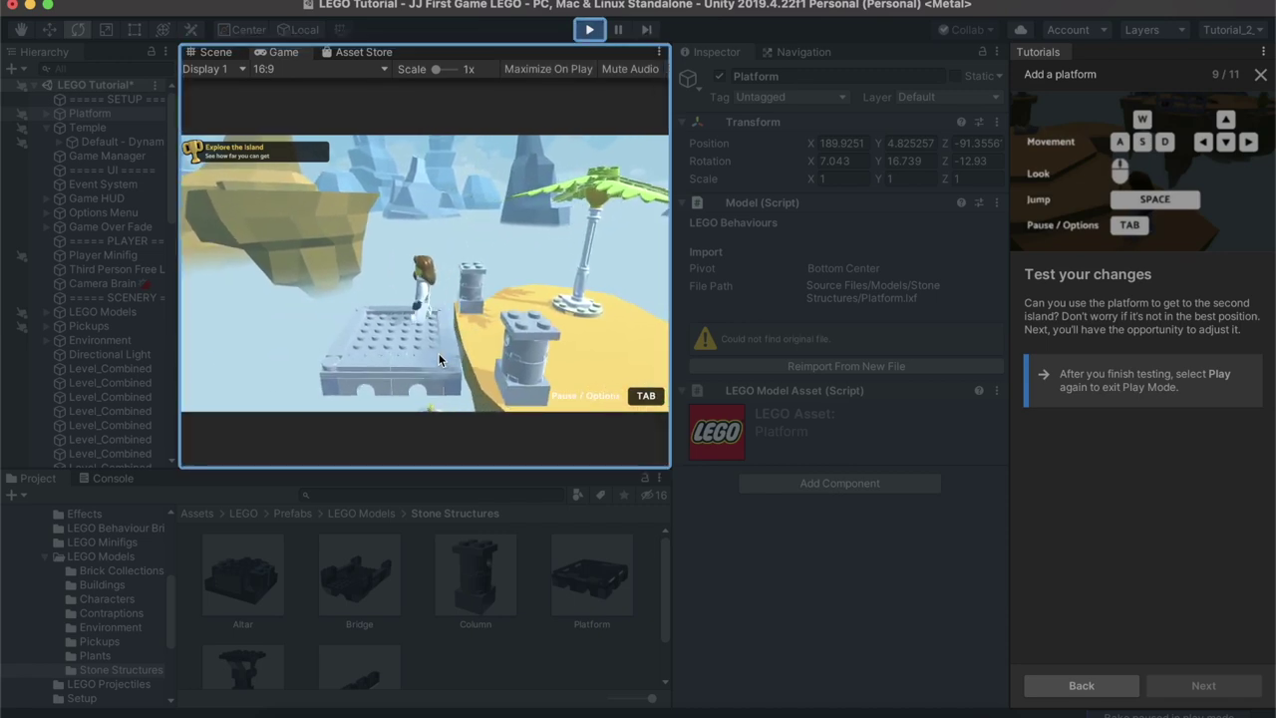
key(a)
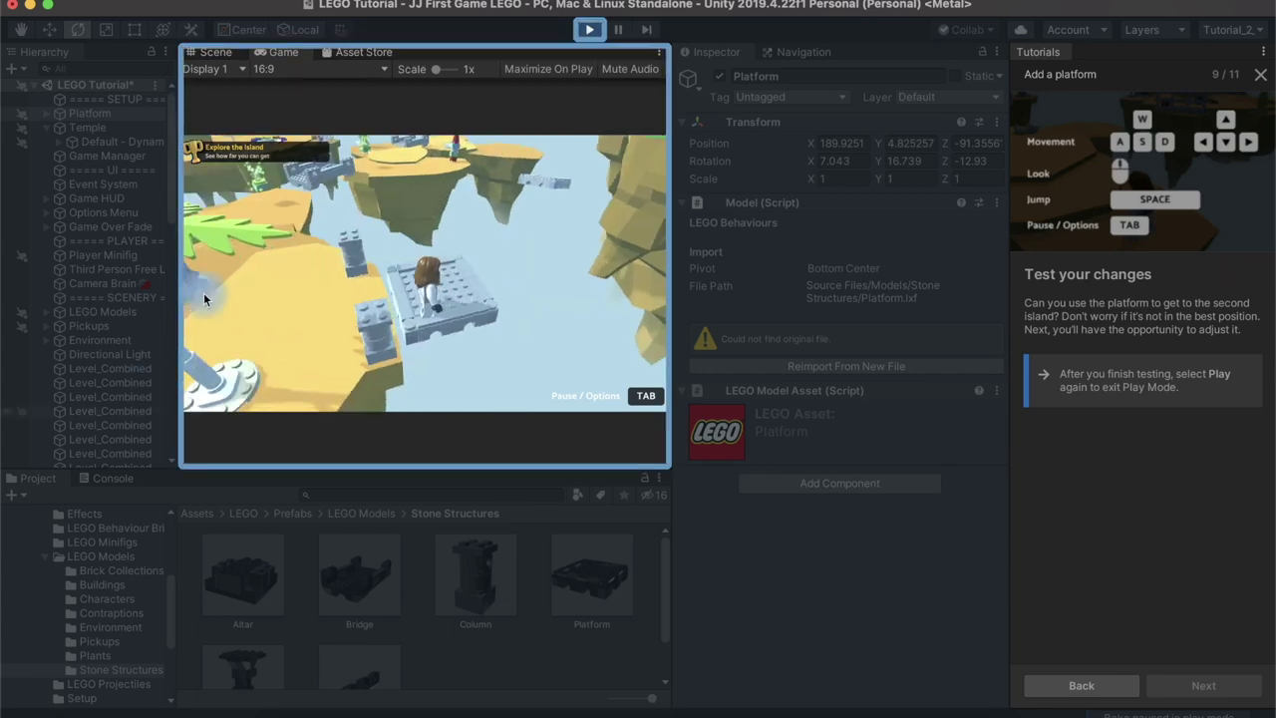
Step: Exit Play Mode, advance the tutorial to its final page, and save the scene with File > Save
click(586, 38)
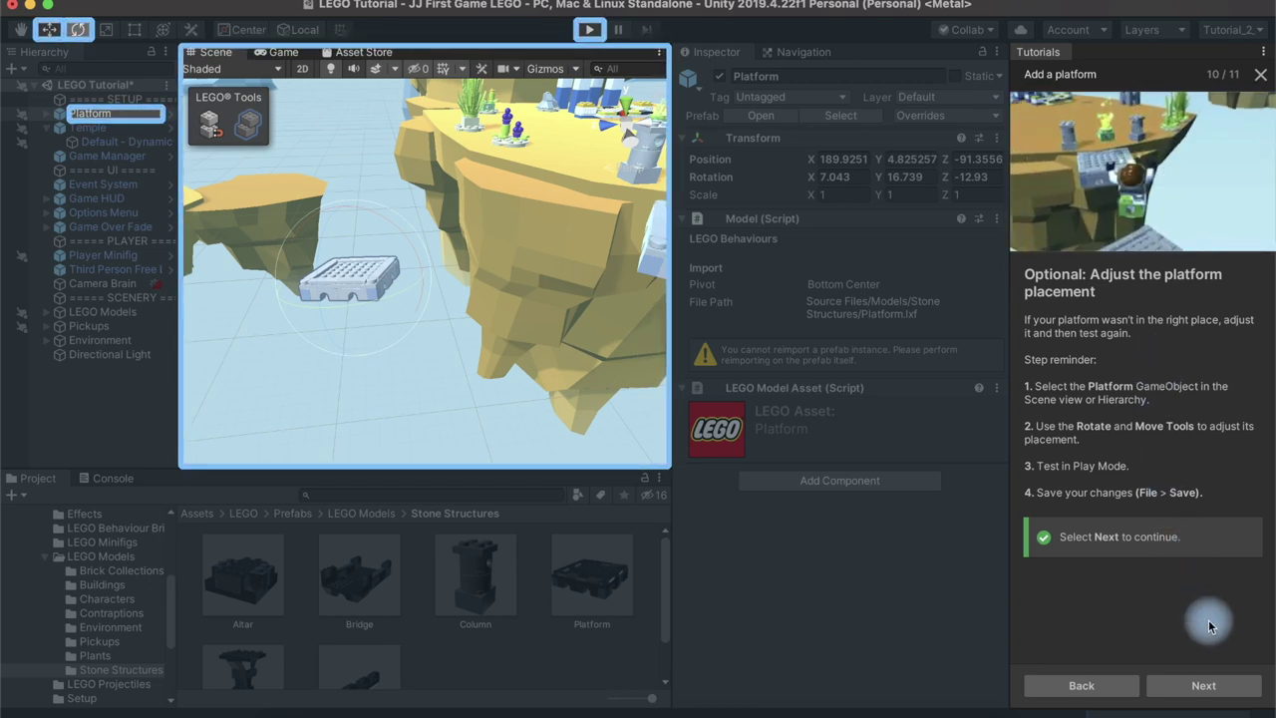
click(1203, 684)
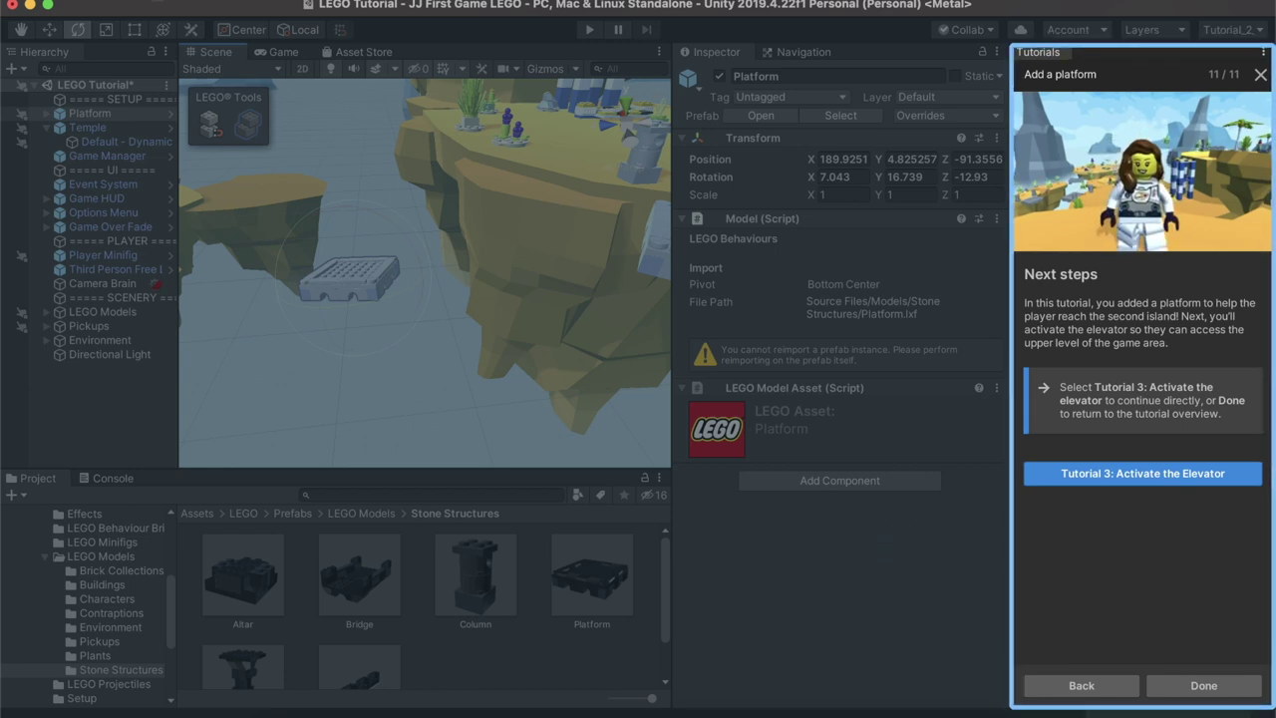
click(105, 0)
click(121, 64)
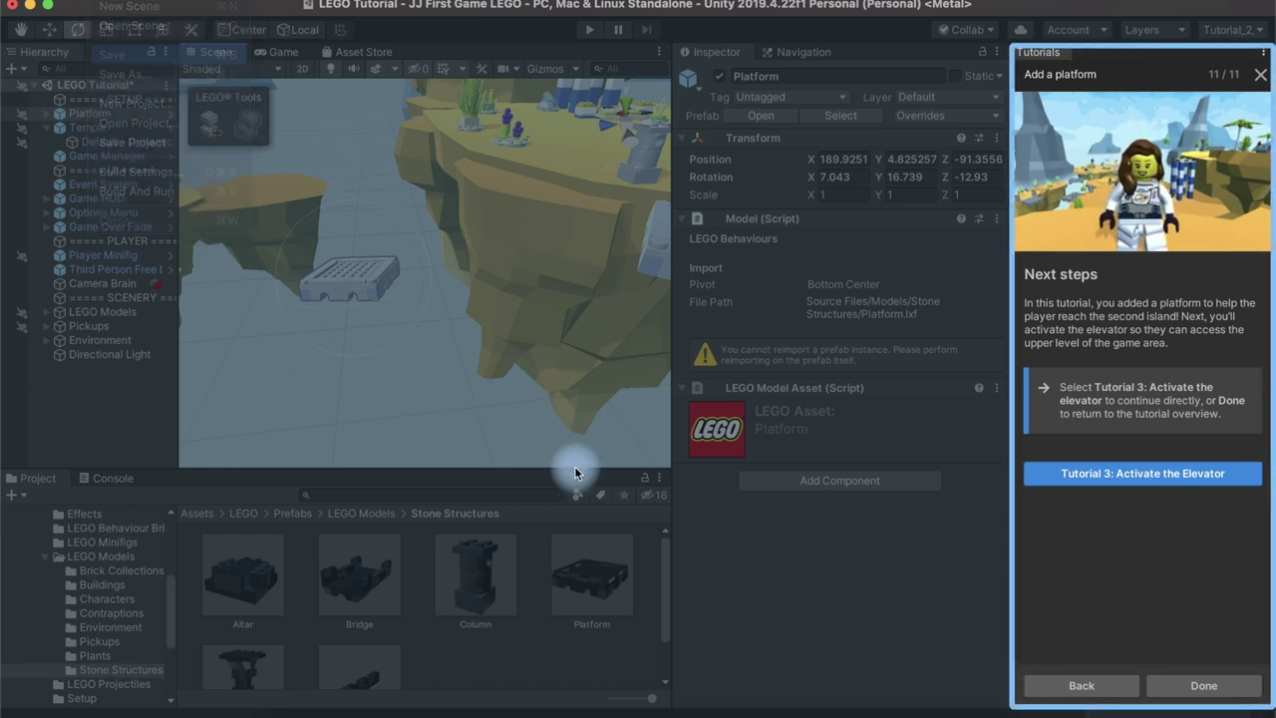